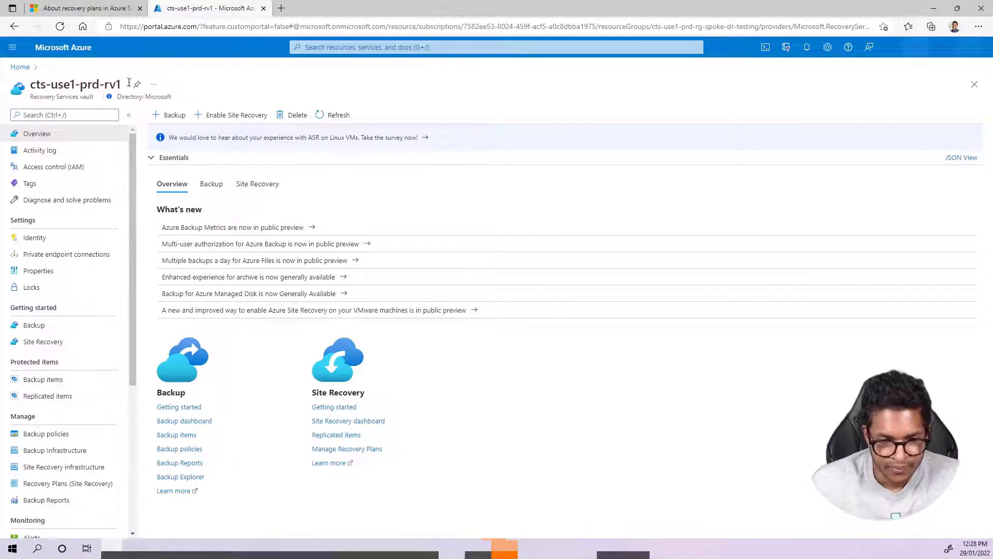
# Open the cts-use1-prd-rv1 Recovery Services vault from the recent resources and view its Site Recovery options
pyautogui.click(974, 85)
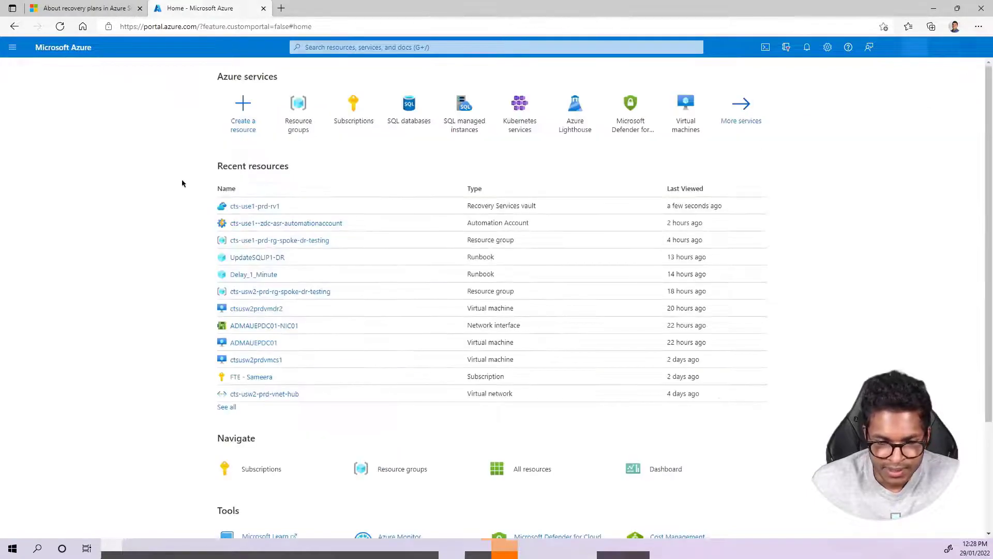
pyautogui.click(270, 208)
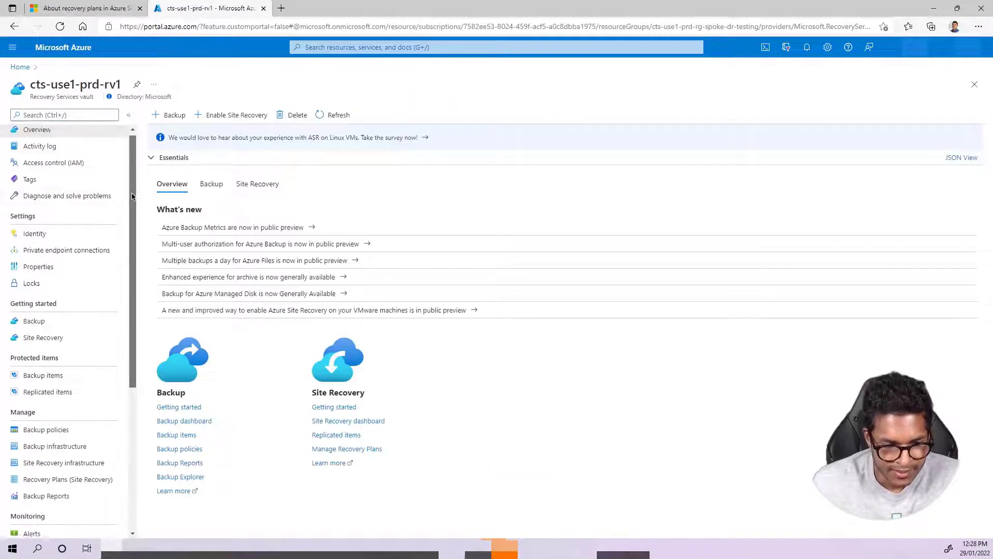
pyautogui.scroll(-2, 72, 272)
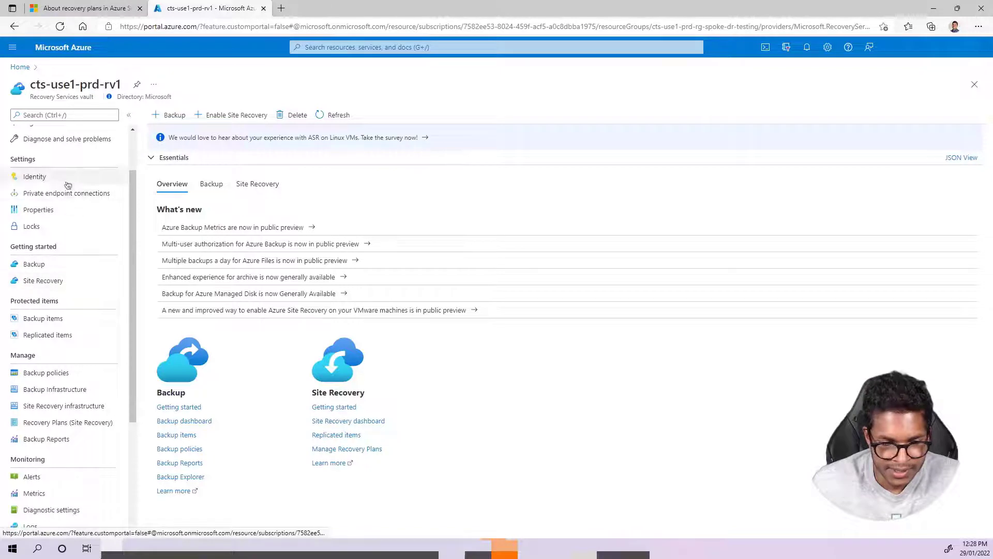
pyautogui.scroll(2, 64, 178)
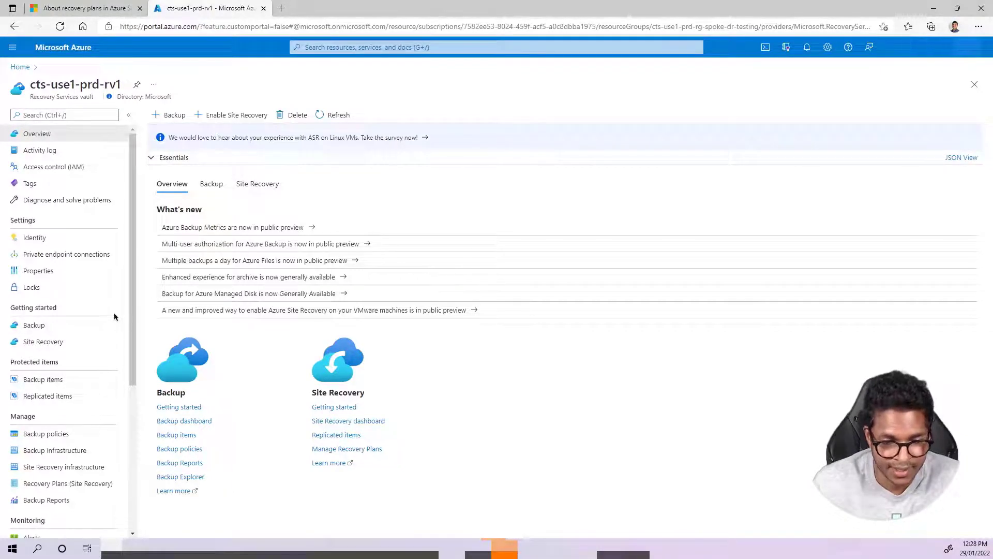
pyautogui.click(49, 344)
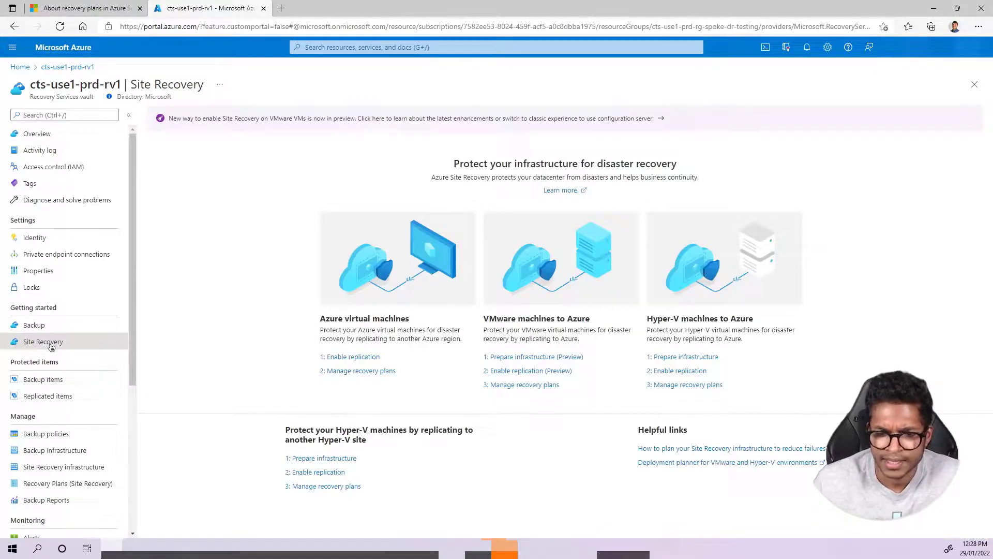
# Review the vault's replicated items and its Site Recovery recovery plans
pyautogui.click(66, 396)
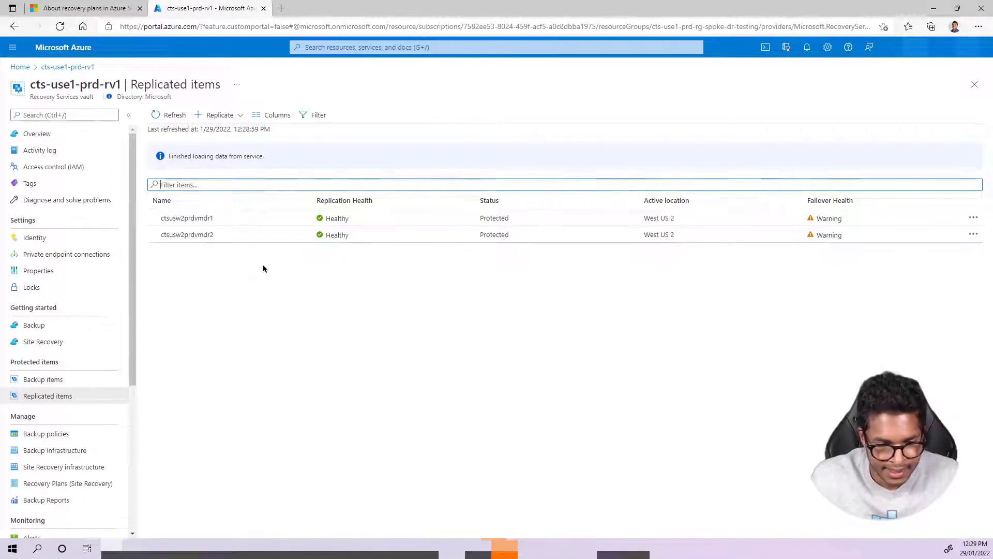
pyautogui.scroll(-3, 83, 336)
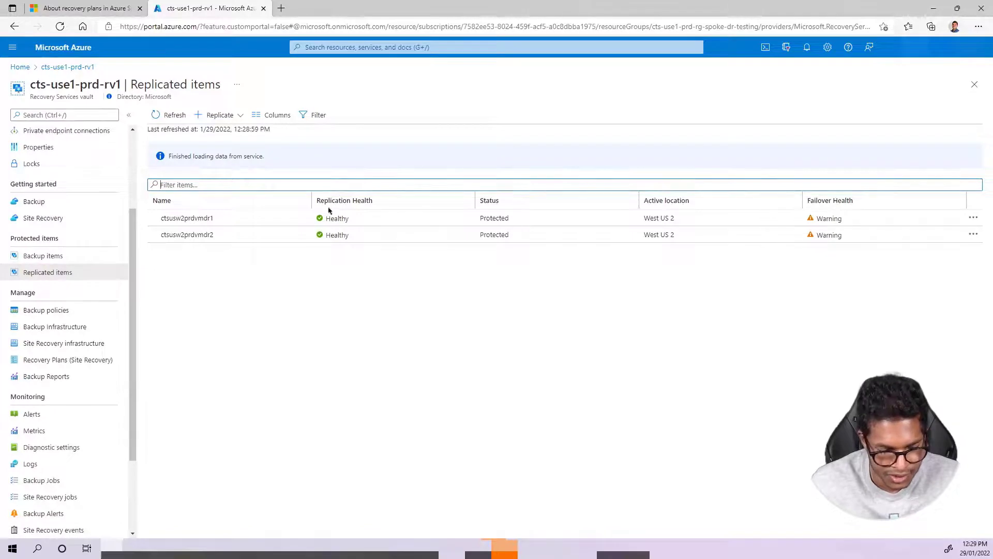
pyautogui.click(78, 360)
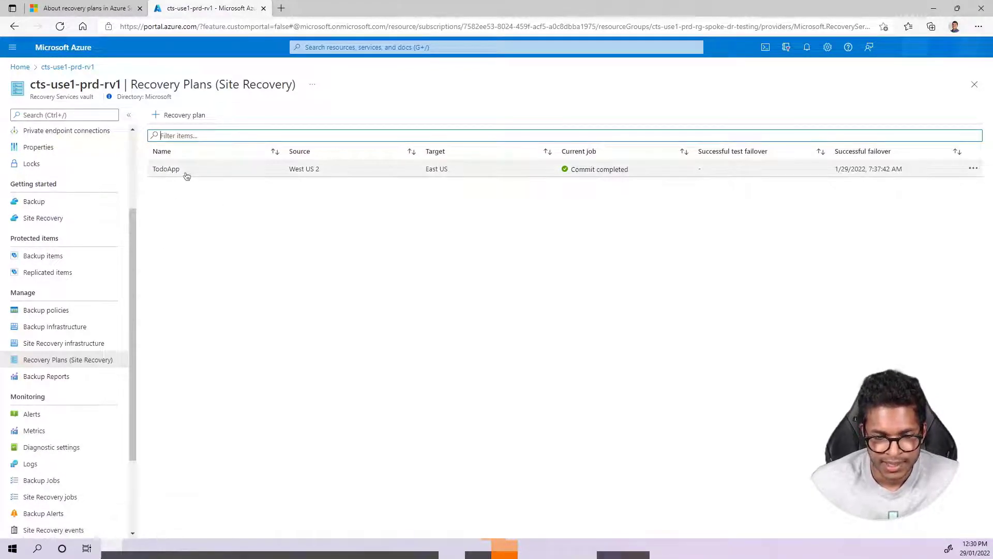
pyautogui.click(73, 271)
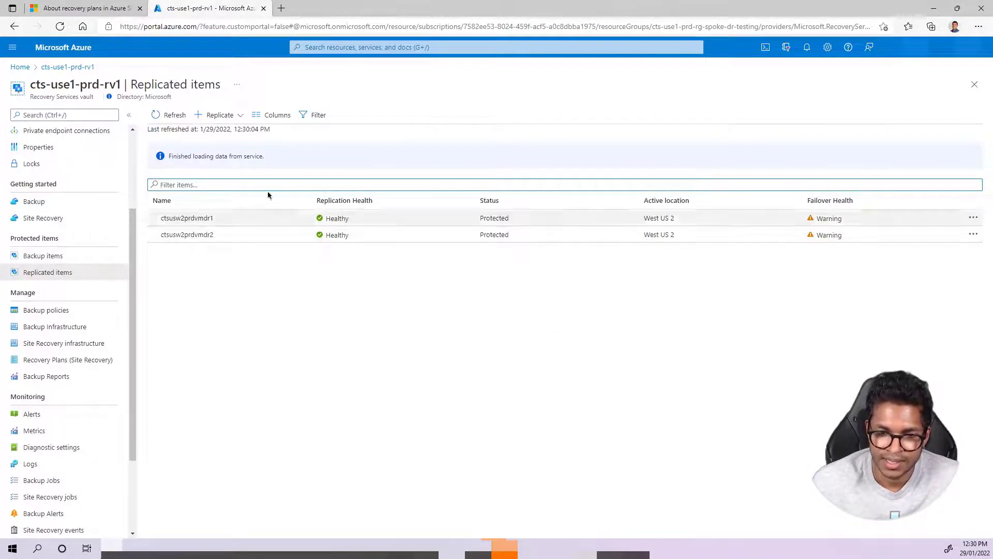
pyautogui.click(246, 182)
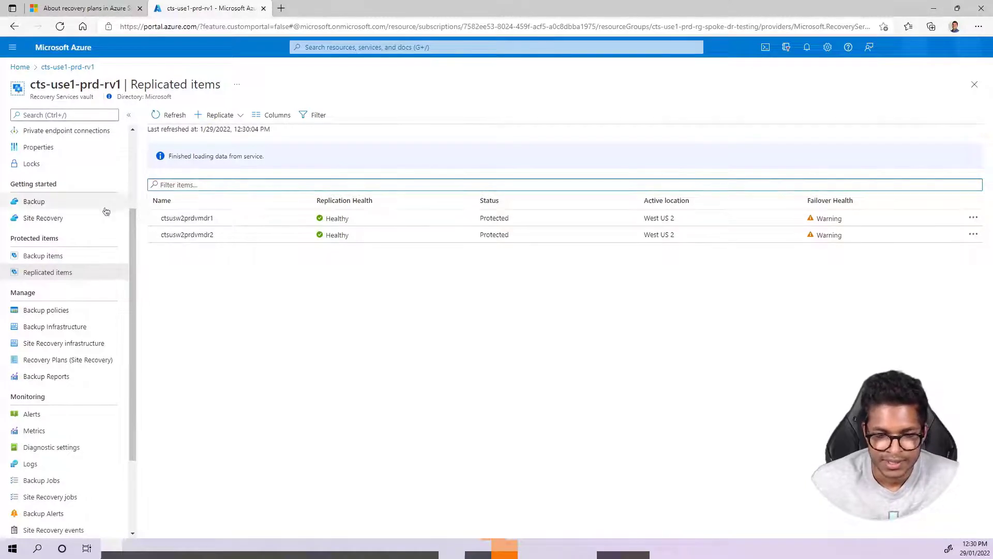
# Start a new recovery plan with source West US 2, target East US and the Resource Manager deployment model
pyautogui.click(75, 365)
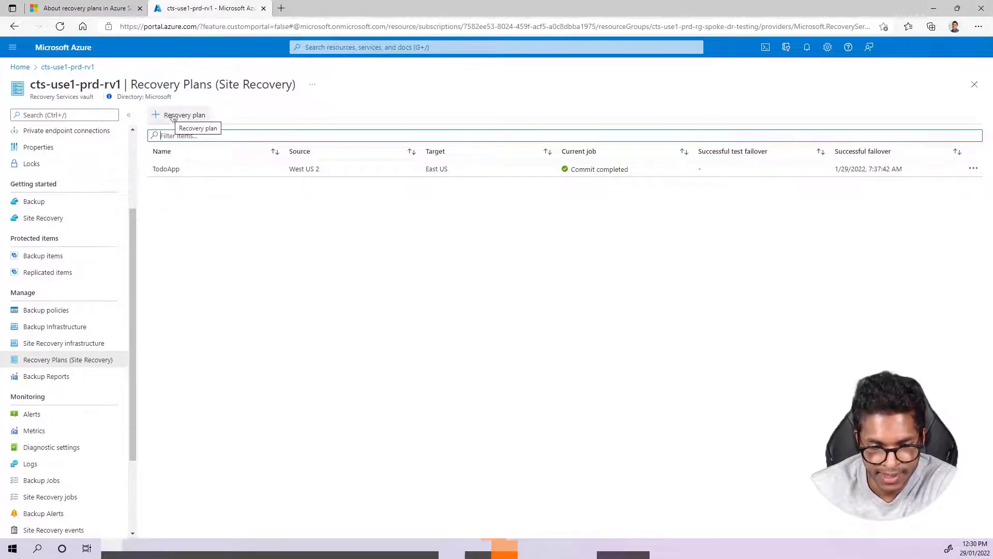
pyautogui.click(173, 116)
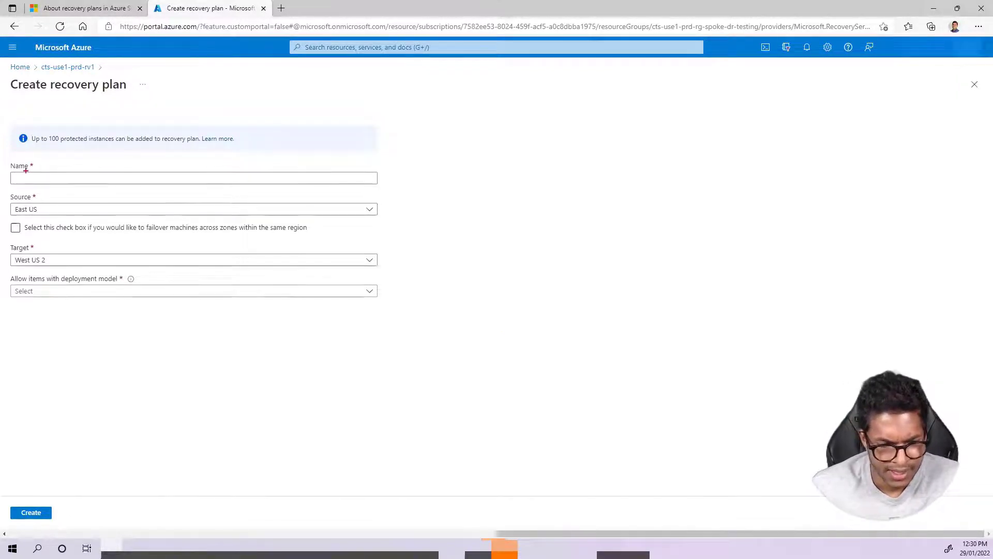
pyautogui.hotkey('ctrl', '2')
pyautogui.moveTo(1, 153)
pyautogui.mouseDown()
pyautogui.moveTo(49, 217)
pyautogui.moveTo(190, 318)
pyautogui.mouseUp()
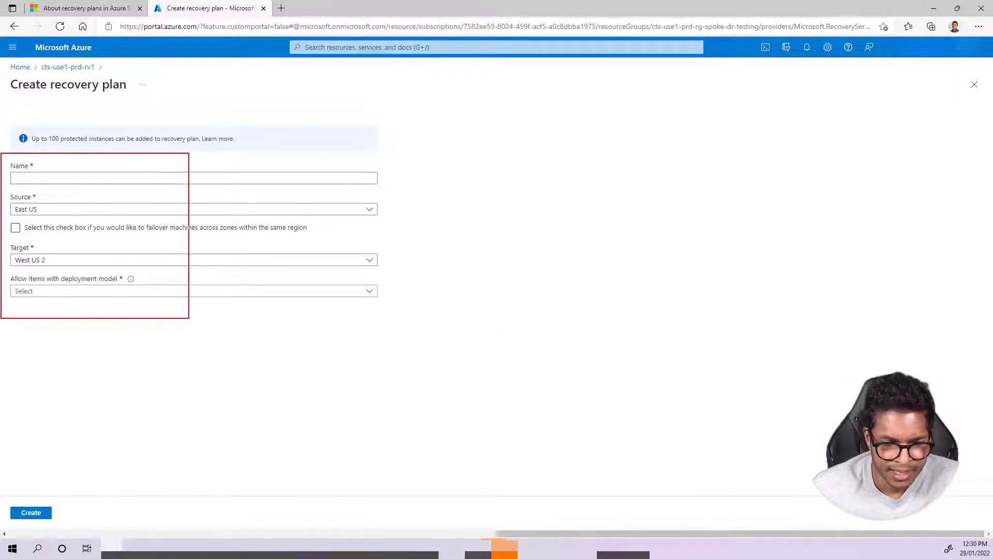
pyautogui.press('Escape')
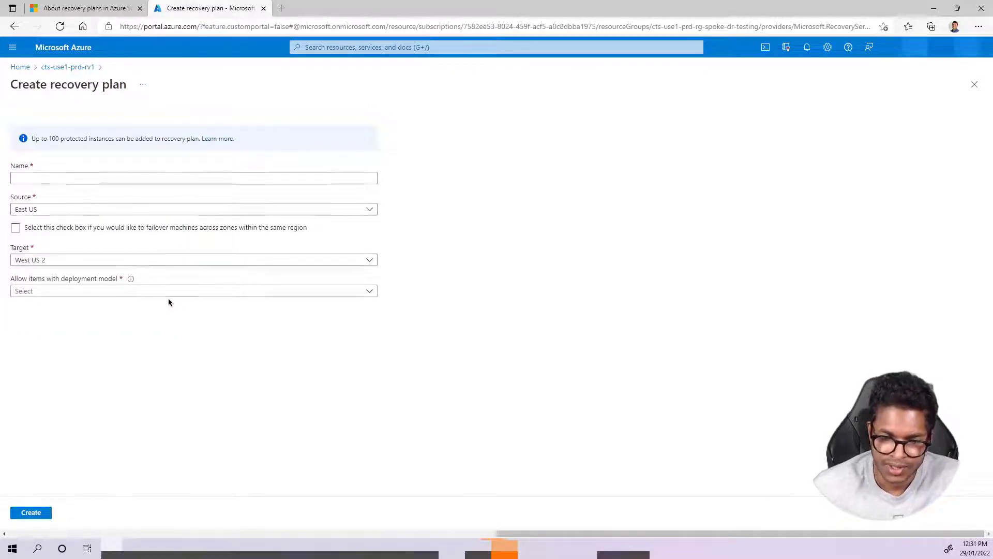
pyautogui.click(70, 210)
pyautogui.click(48, 257)
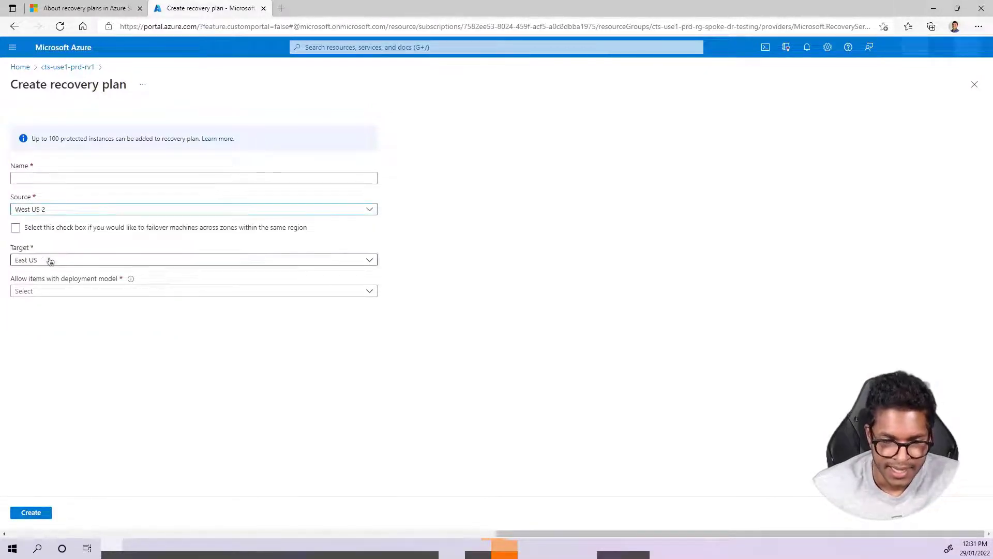
pyautogui.click(47, 263)
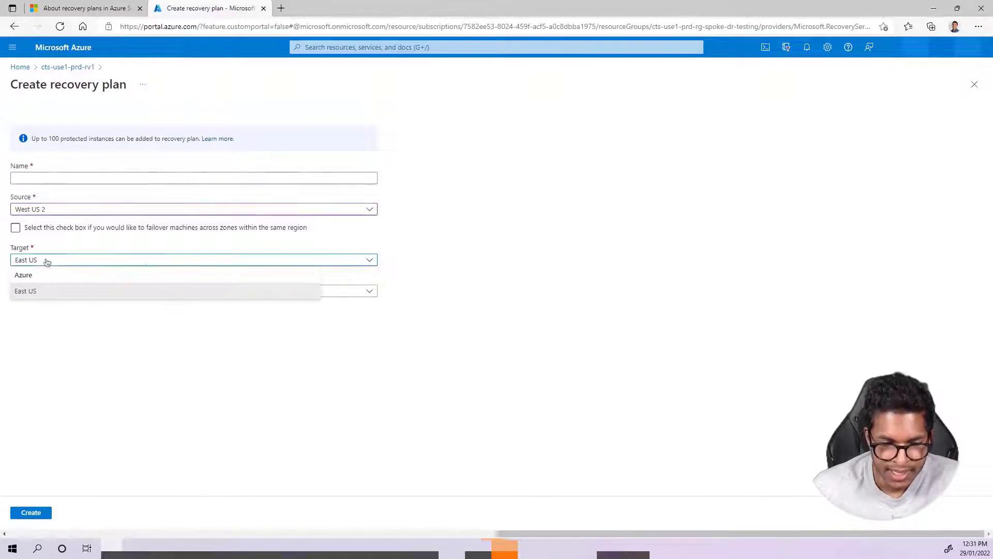
pyautogui.click(203, 340)
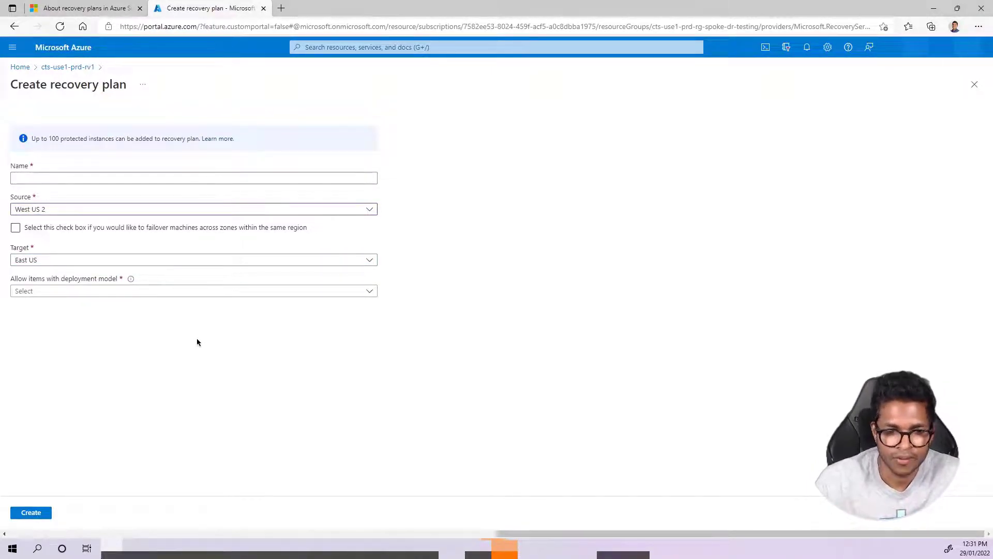
pyautogui.click(182, 290)
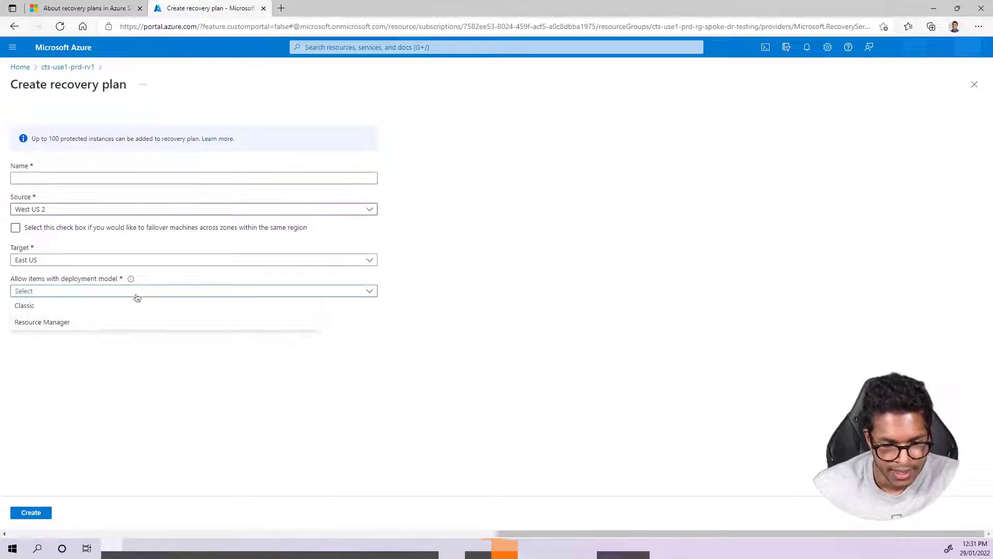
pyautogui.click(102, 323)
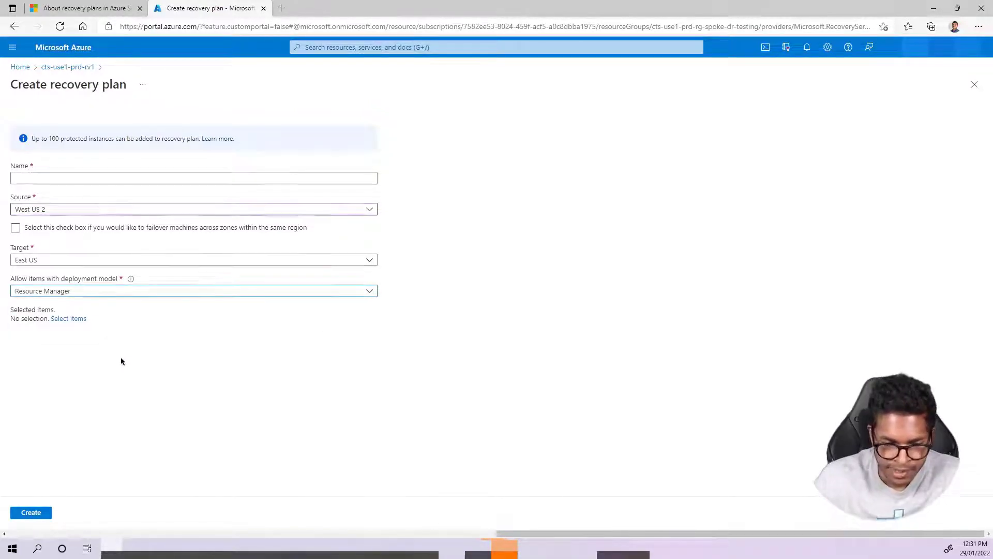
# View the protected items selectable for the new recovery plan, and leave the plan form without creating it
pyautogui.click(73, 320)
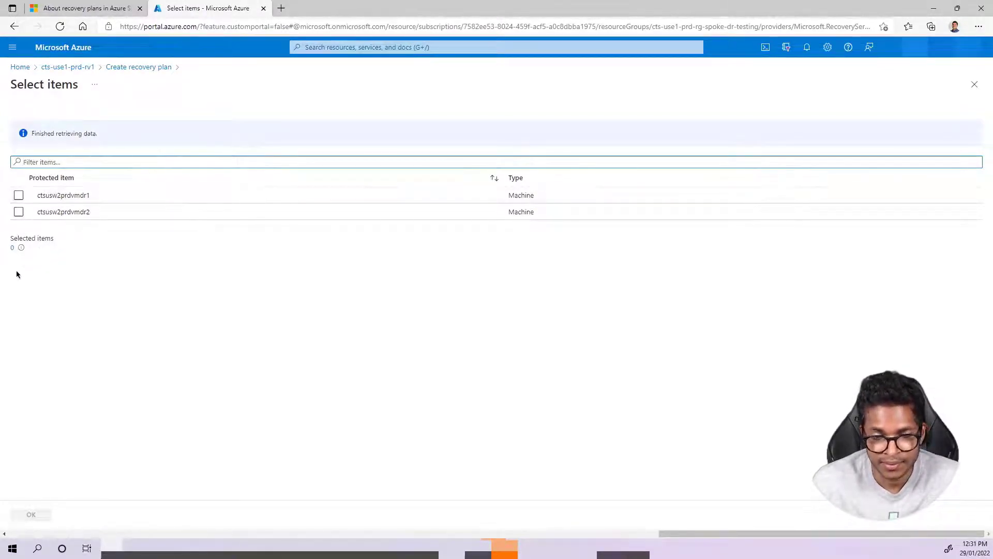
pyautogui.click(973, 85)
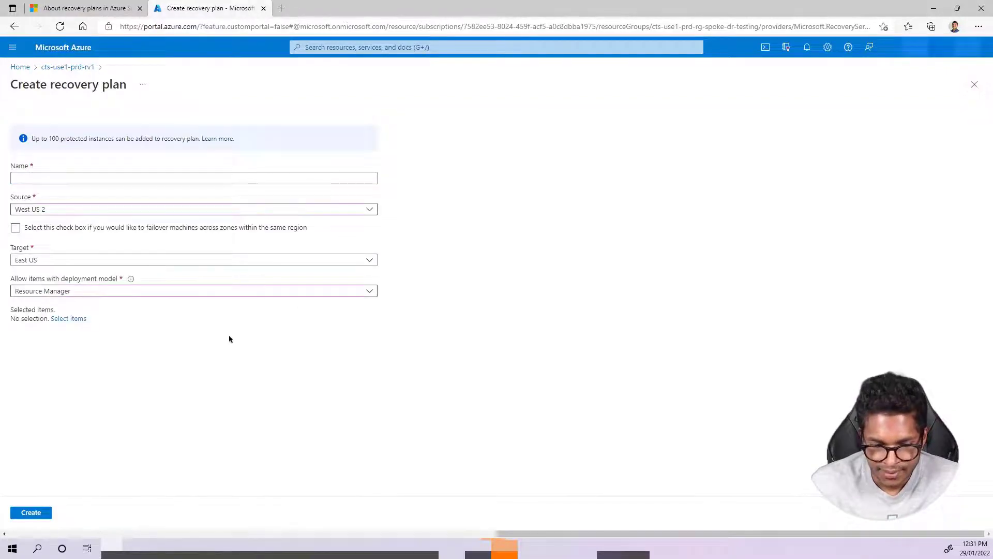
pyautogui.click(974, 84)
pyautogui.click(543, 83)
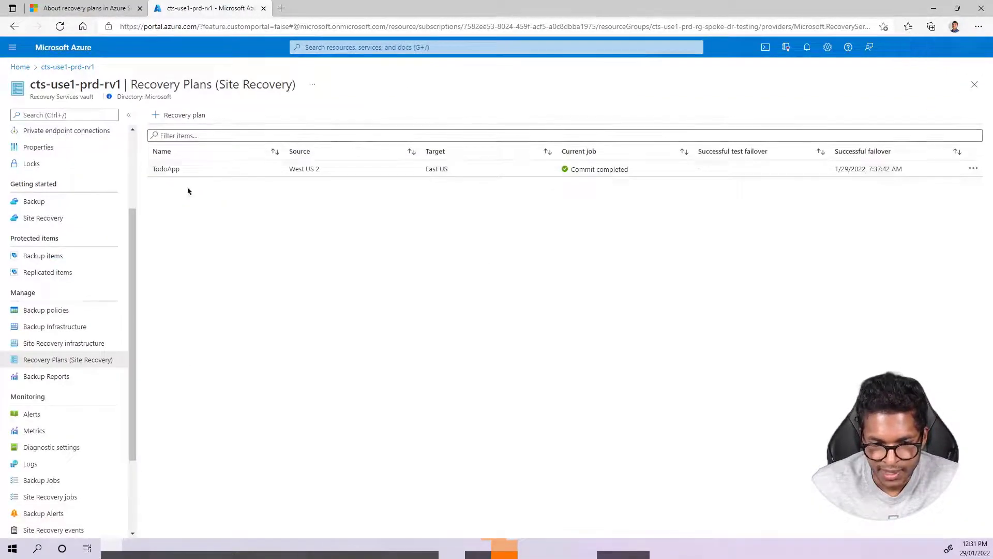
# Open the TodoApp recovery plan and examine its source and target items
pyautogui.click(192, 169)
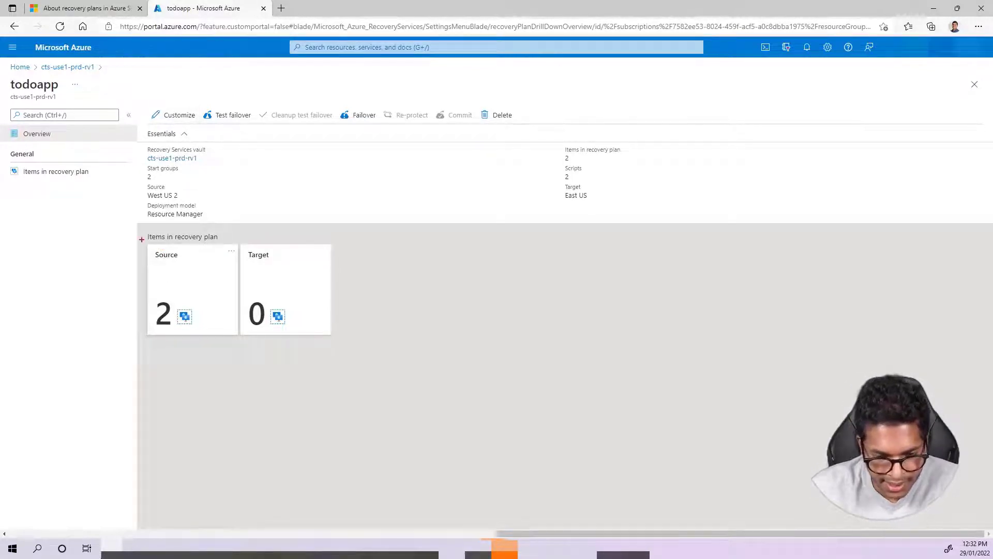
pyautogui.moveTo(141, 240); pyautogui.dragTo(237, 340)
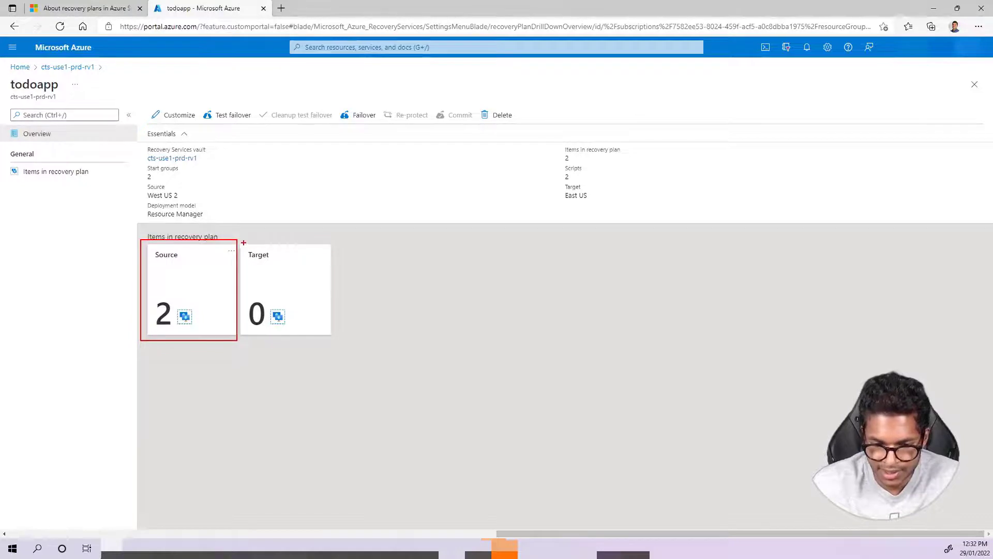
pyautogui.moveTo(243, 243)
pyautogui.mouseDown()
pyautogui.moveTo(357, 366)
pyautogui.moveTo(348, 339)
pyautogui.mouseUp()
pyautogui.press('Escape')
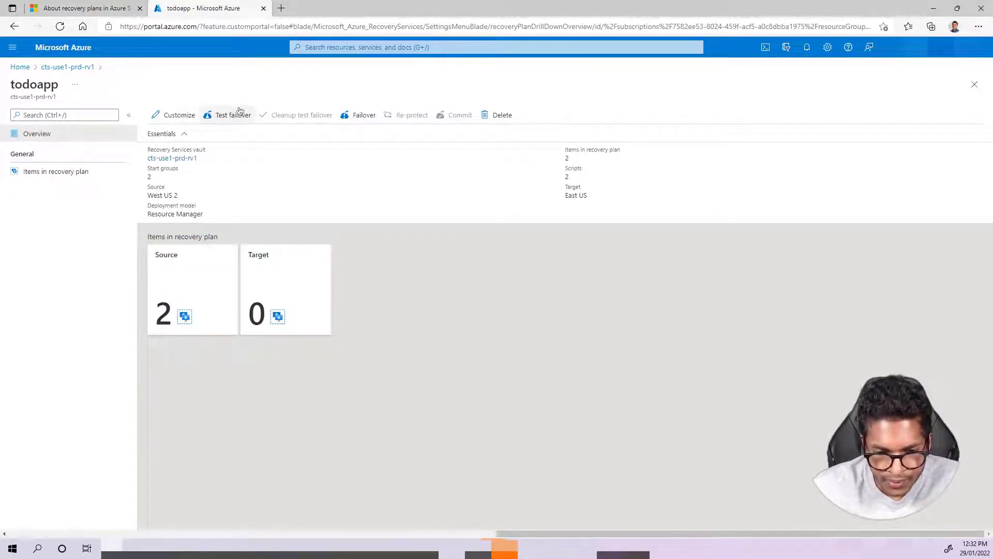
# Open the TodoApp plan's customization and expand the failover machines, Group 1: Start and Group 1: Post-steps
pyautogui.click(187, 120)
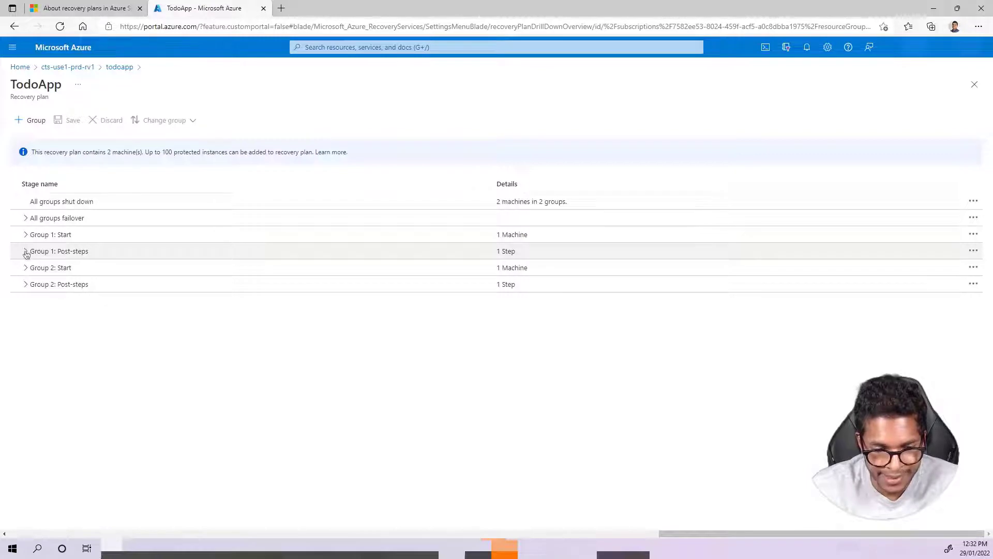
pyautogui.click(26, 217)
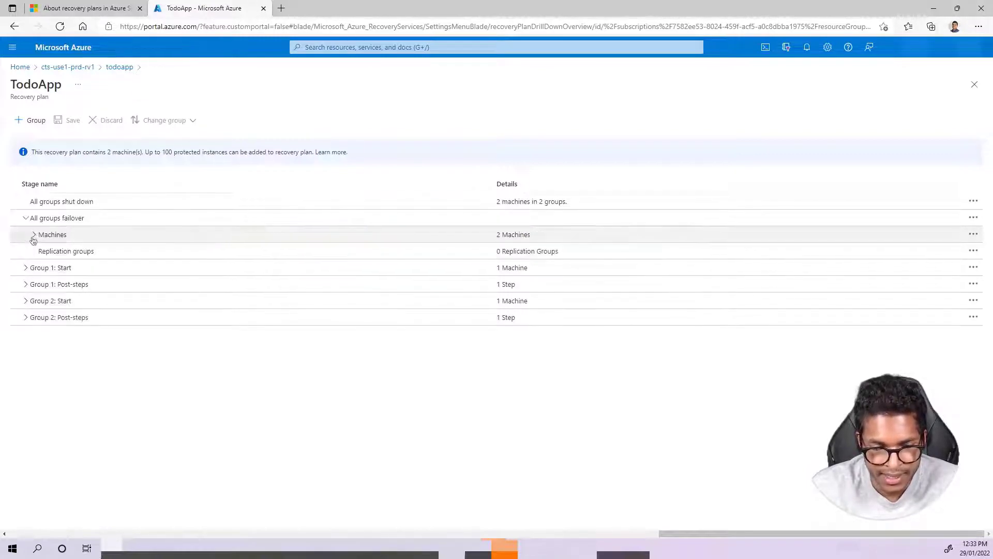
pyautogui.click(33, 234)
pyautogui.click(26, 301)
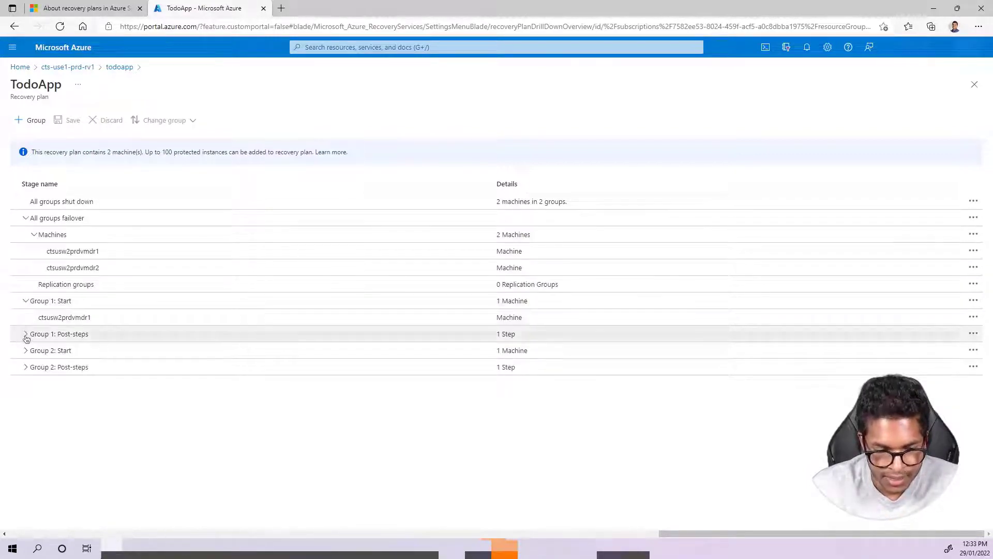
pyautogui.click(25, 334)
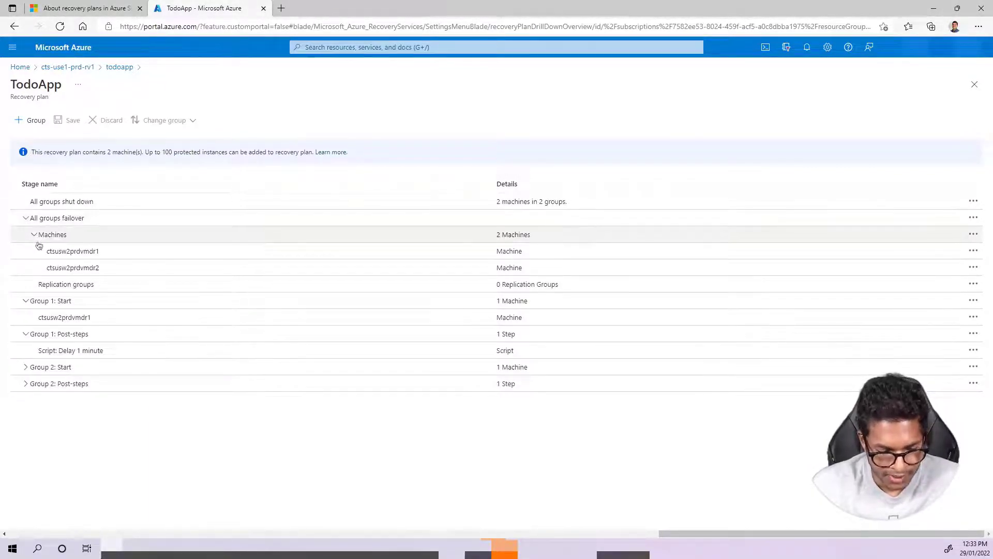
# Examine the order of the failover machines and groups, and expand Group 2: Start to view its machine
pyautogui.moveTo(44, 244)
pyautogui.mouseDown()
pyautogui.moveTo(317, 290)
pyautogui.moveTo(552, 274)
pyautogui.mouseUp()
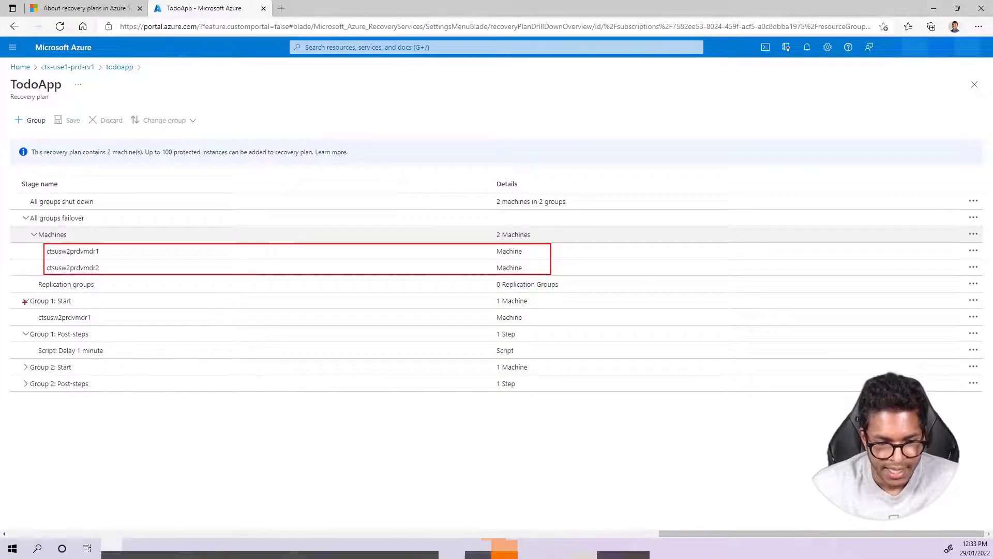
pyautogui.moveTo(16, 291)
pyautogui.mouseDown()
pyautogui.moveTo(133, 329)
pyautogui.moveTo(171, 326)
pyautogui.mouseUp()
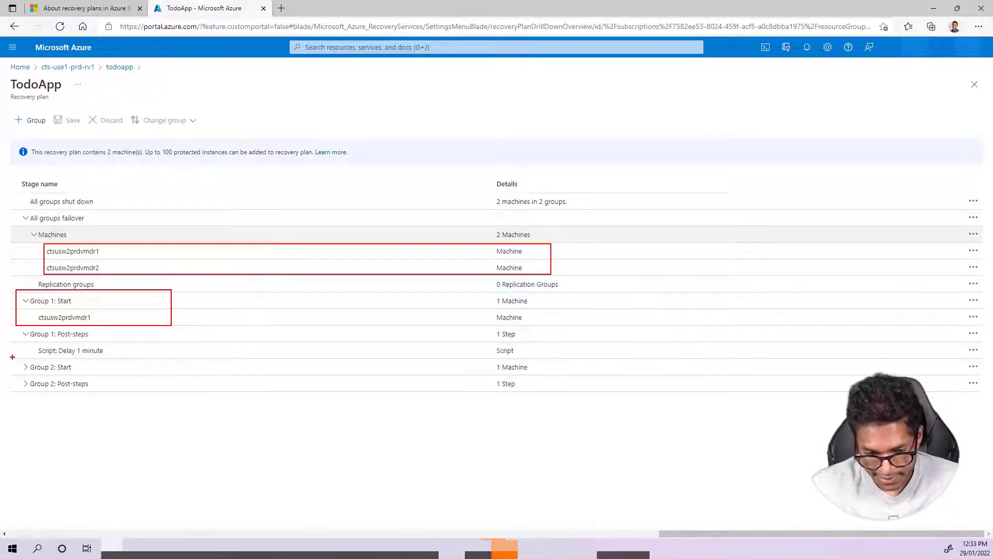
pyautogui.moveTo(13, 357); pyautogui.dragTo(116, 398)
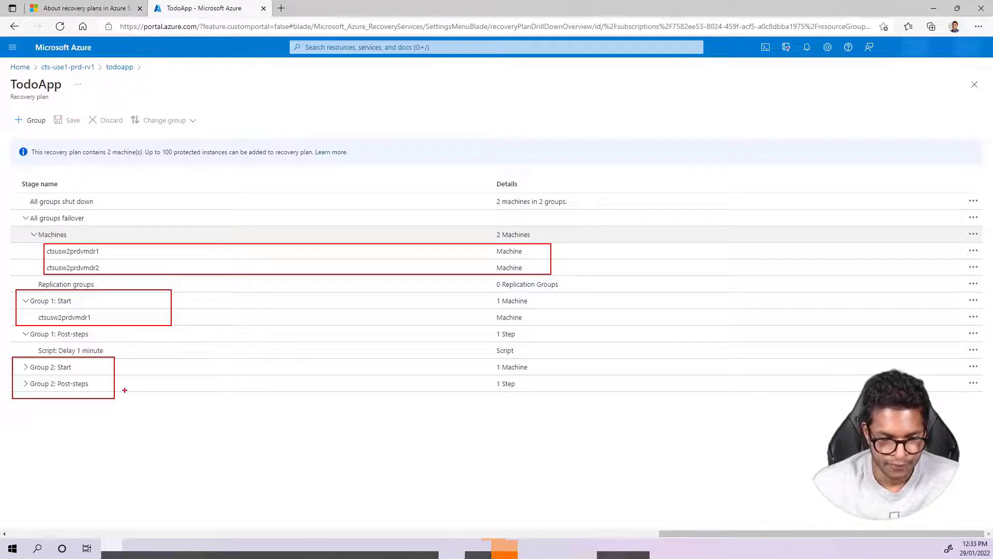
pyautogui.press('Escape')
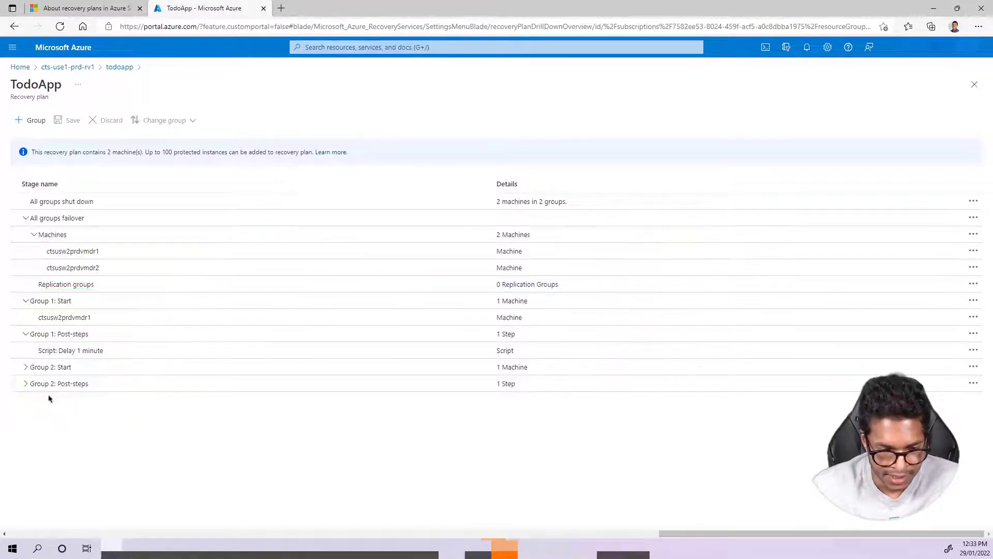
pyautogui.click(25, 370)
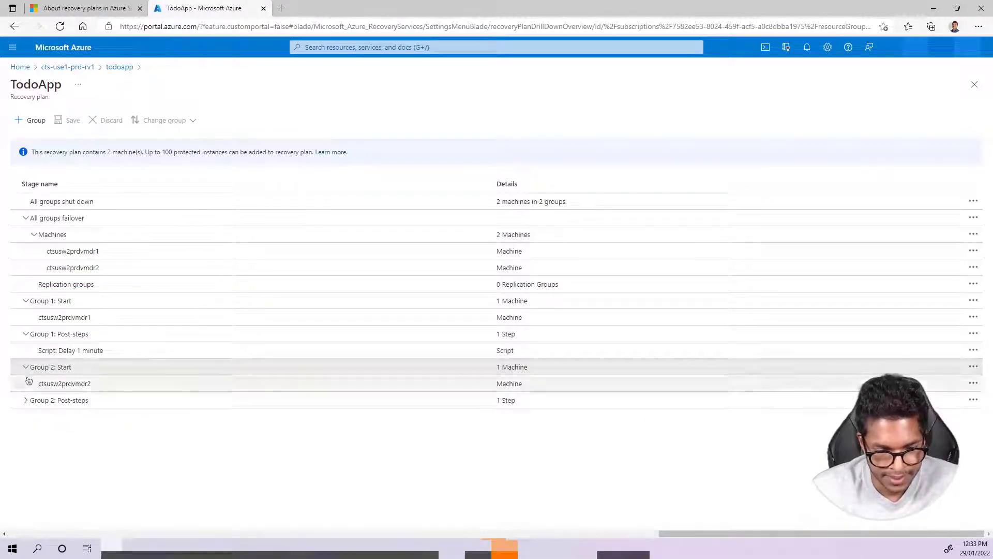
pyautogui.doubleClick(26, 367)
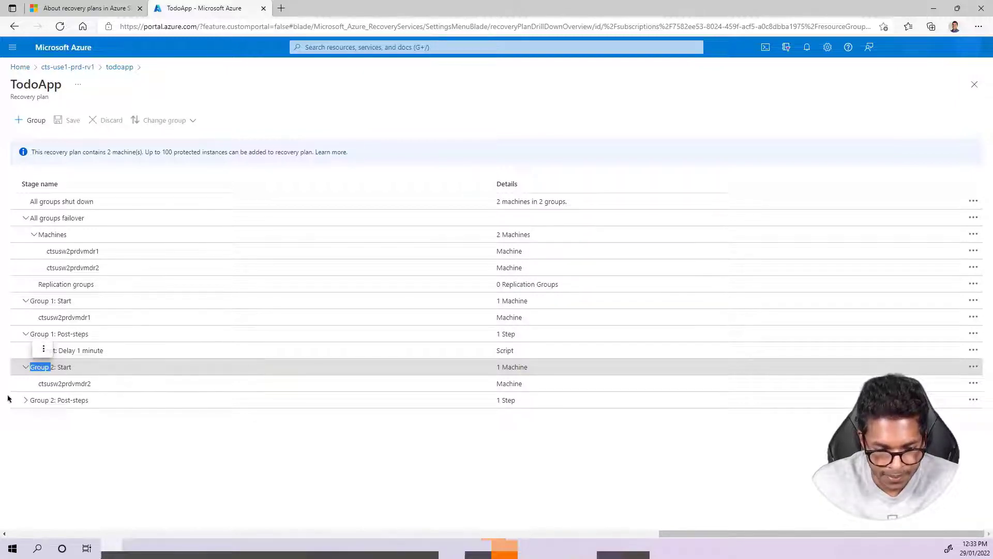
# Expand Group 2: Post-steps and examine the scripts in the post-steps of both groups
pyautogui.click(26, 400)
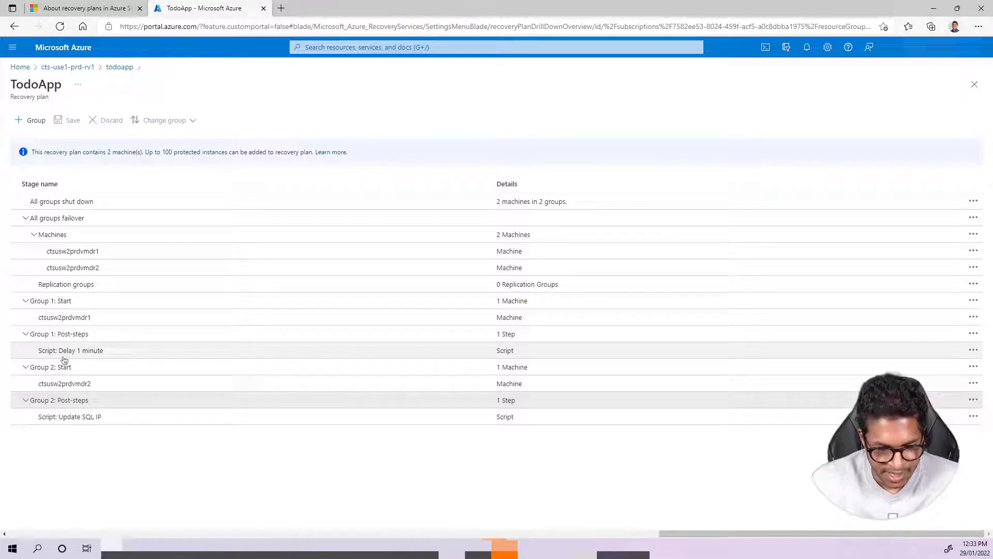
pyautogui.moveTo(26, 340); pyautogui.dragTo(123, 361)
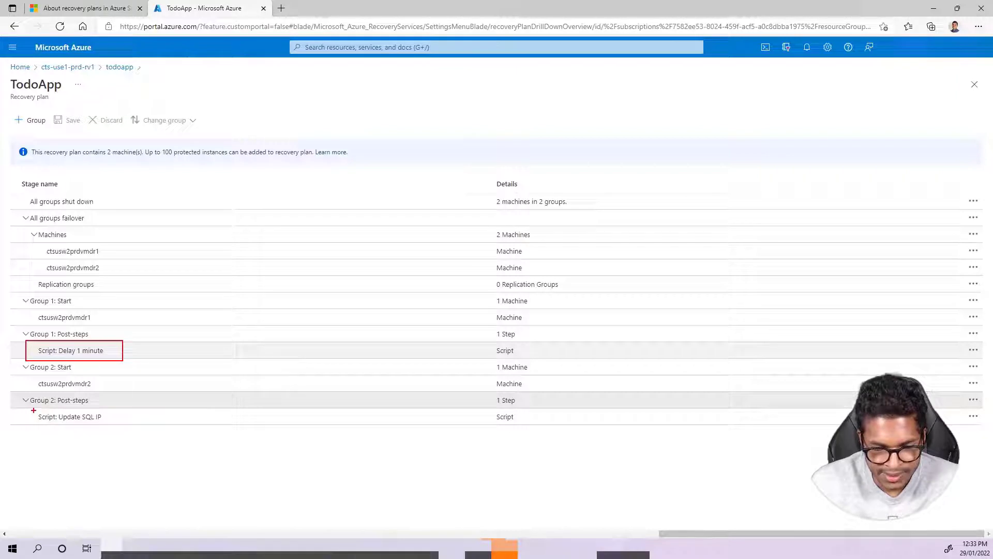
pyautogui.moveTo(33, 411)
pyautogui.mouseDown()
pyautogui.moveTo(133, 433)
pyautogui.moveTo(129, 424)
pyautogui.mouseUp()
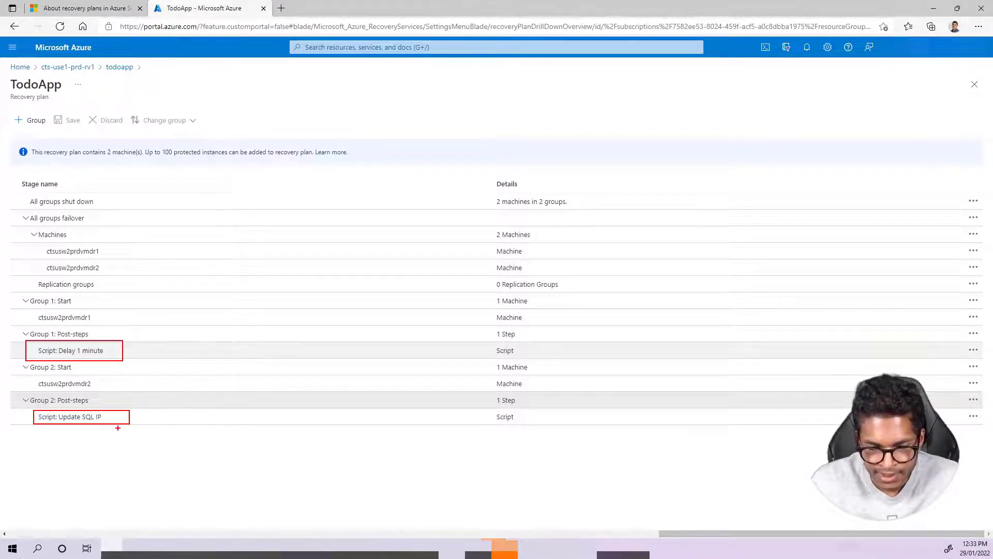
pyautogui.press('Escape')
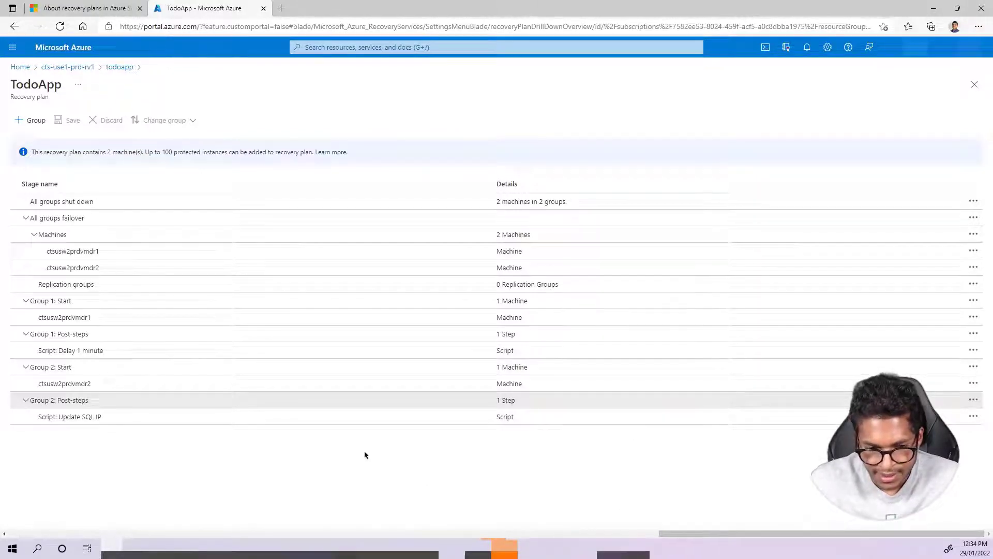
# Switch to the asrlabsetup.png diagram in Photos and trace the home network's paths to the West US 2 and East US spokes
pyautogui.moveTo(583, 548)
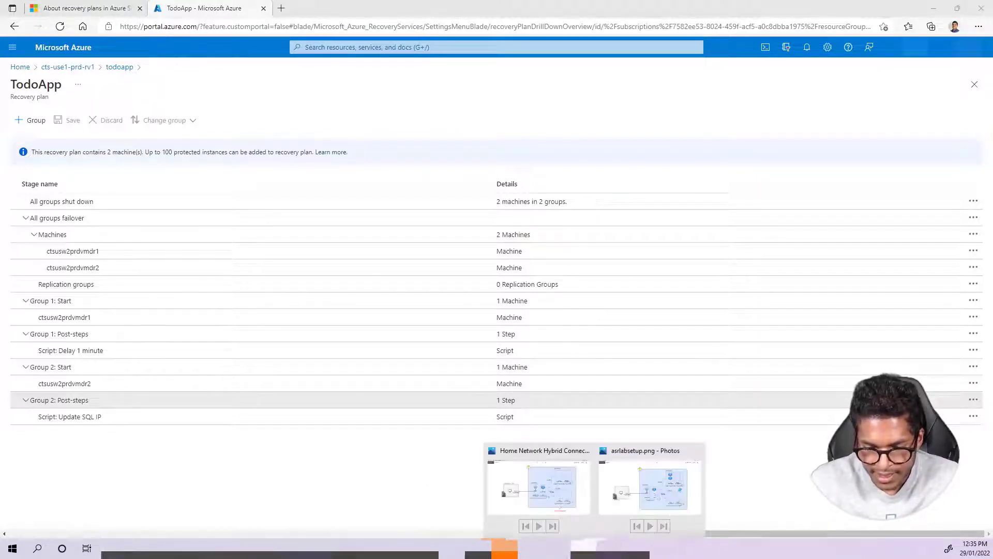
pyautogui.click(658, 484)
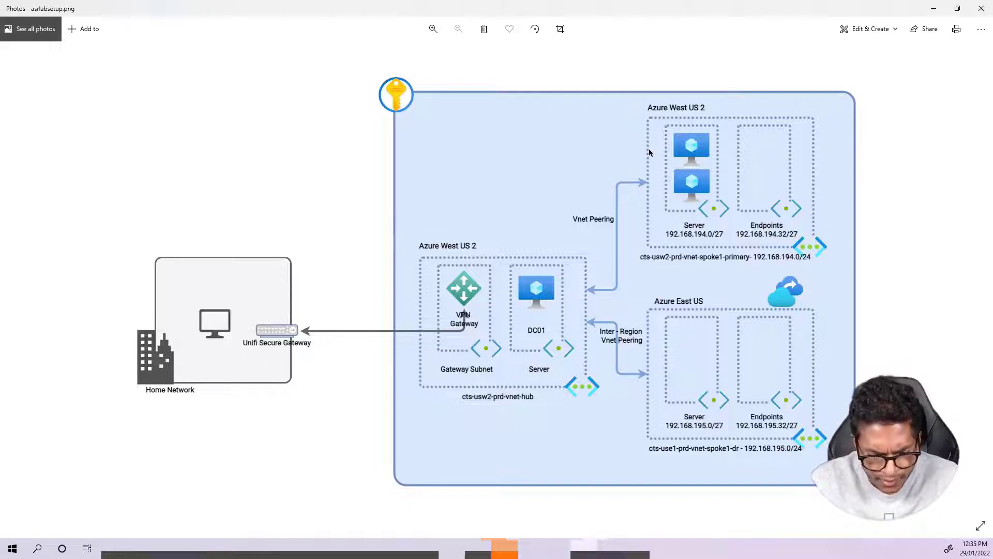
pyautogui.moveTo(635, 89); pyautogui.dragTo(843, 269)
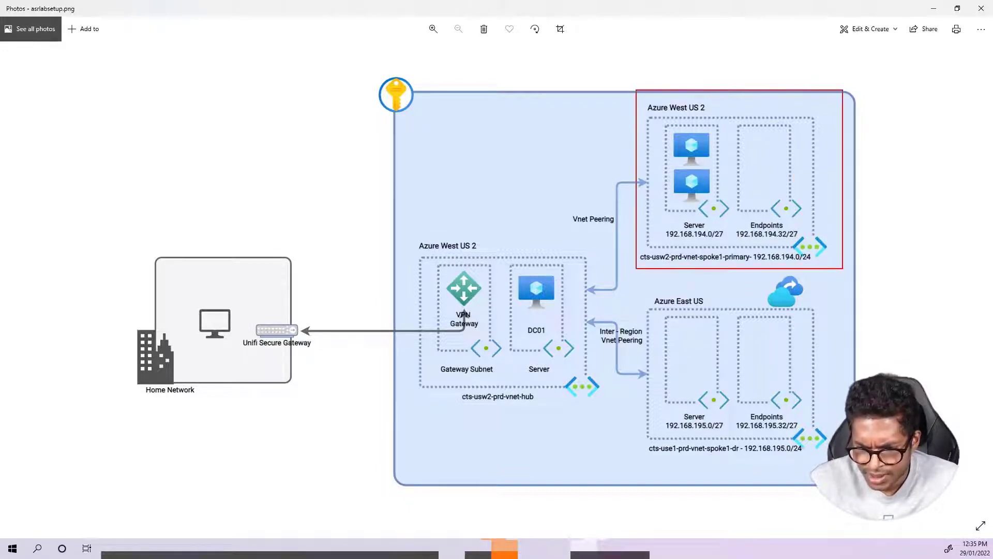
pyautogui.moveTo(636, 276)
pyautogui.mouseDown()
pyautogui.moveTo(762, 353)
pyautogui.moveTo(852, 476)
pyautogui.mouseUp()
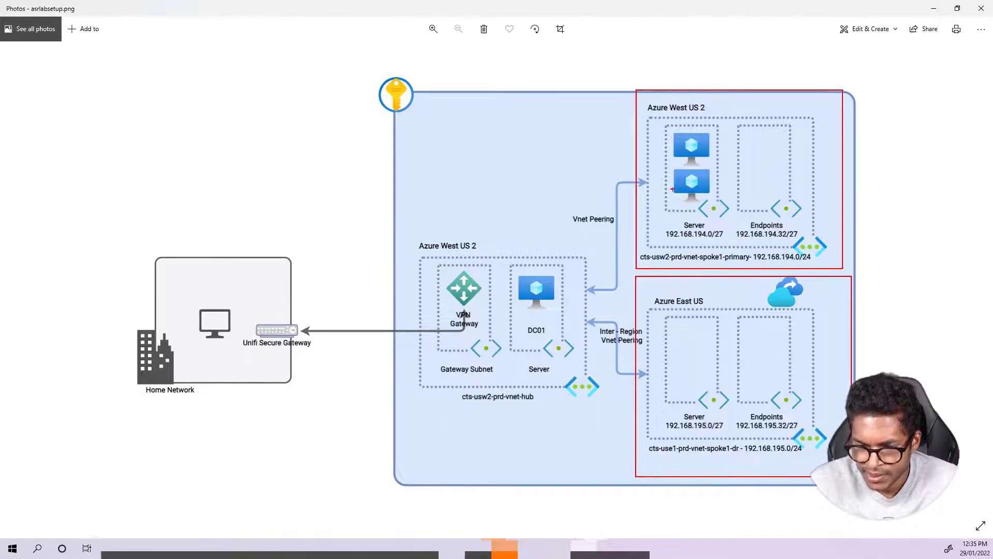
pyautogui.moveTo(668, 126)
pyautogui.mouseDown()
pyautogui.moveTo(696, 155)
pyautogui.moveTo(720, 217)
pyautogui.moveTo(719, 206)
pyautogui.mouseUp()
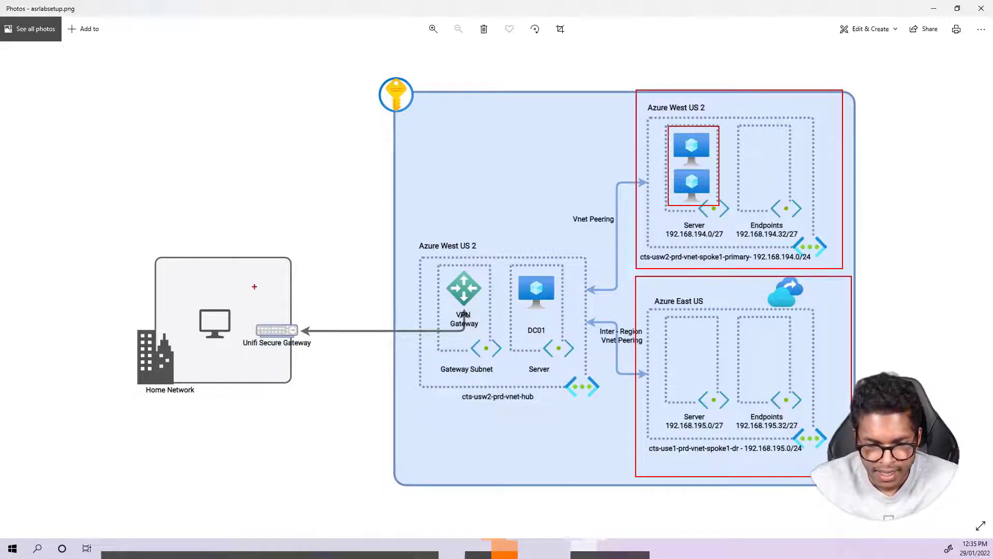
pyautogui.moveTo(197, 295); pyautogui.dragTo(241, 351)
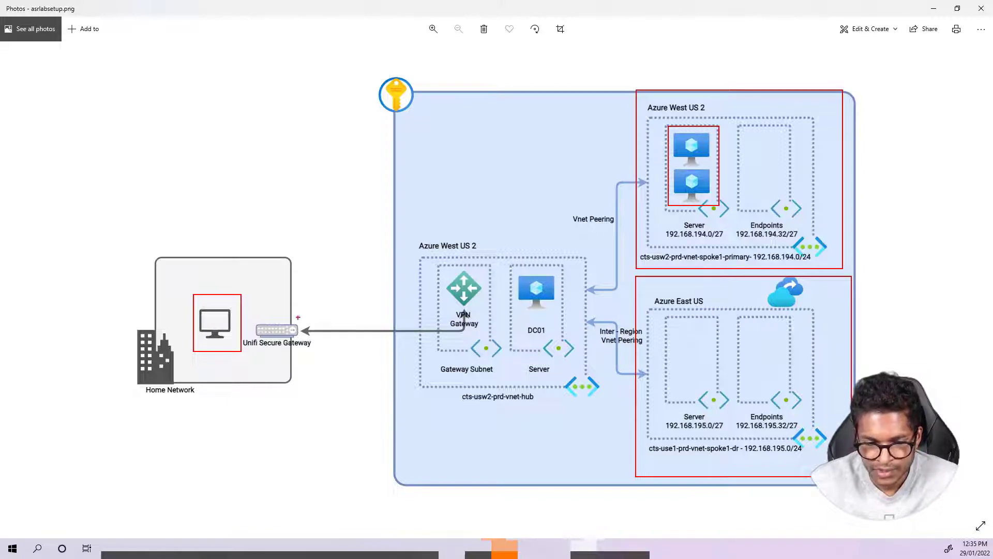
pyautogui.moveTo(268, 320)
pyautogui.mouseDown()
pyautogui.moveTo(424, 327)
pyautogui.moveTo(531, 280)
pyautogui.moveTo(653, 195)
pyautogui.moveTo(685, 150)
pyautogui.mouseUp()
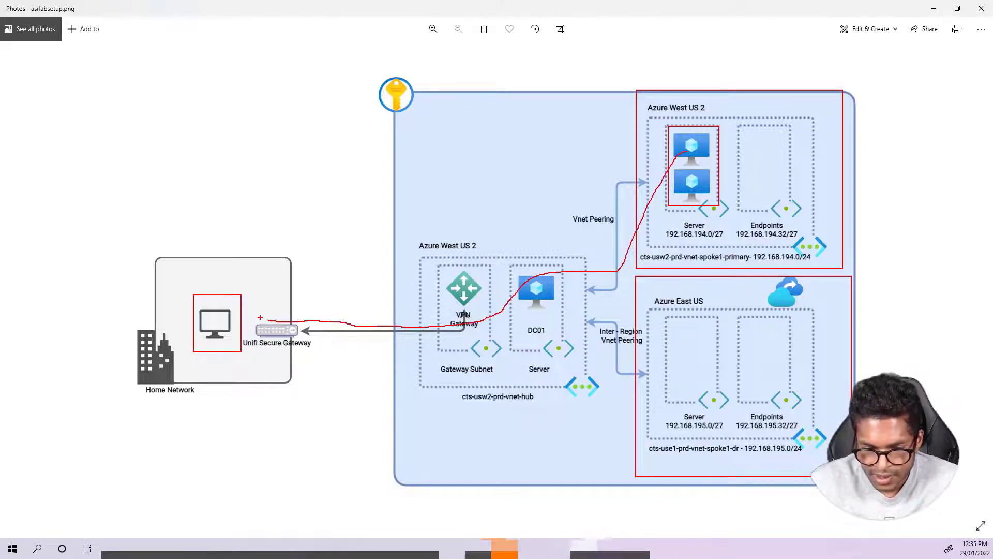
pyautogui.moveTo(260, 317)
pyautogui.mouseDown()
pyautogui.moveTo(348, 327)
pyautogui.moveTo(504, 309)
pyautogui.moveTo(620, 324)
pyautogui.mouseUp()
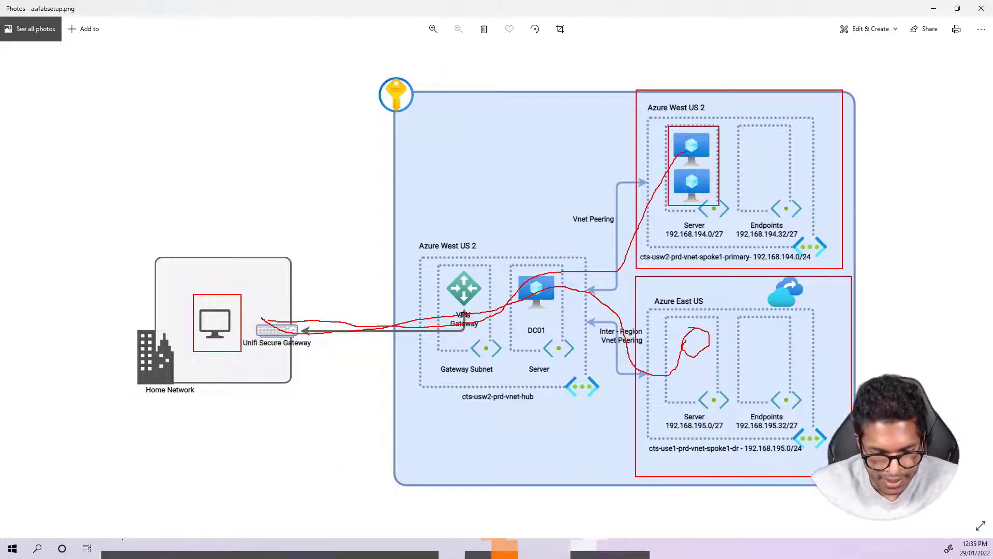
pyautogui.press('Escape')
# Switch to the browser window showing the TodoList app at 192.168.194.5
pyautogui.click(147, 547)
pyautogui.click(233, 506)
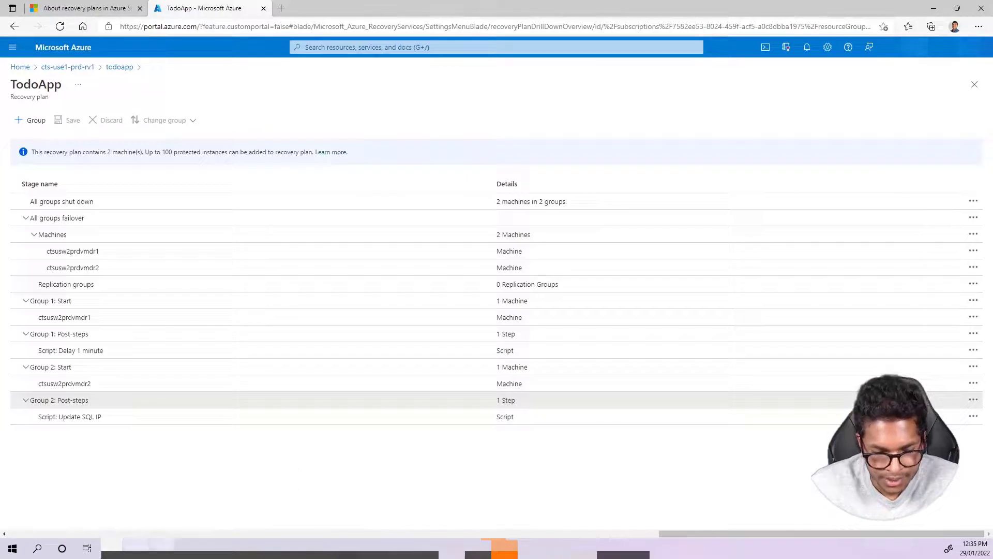
pyautogui.click(162, 548)
pyautogui.click(269, 504)
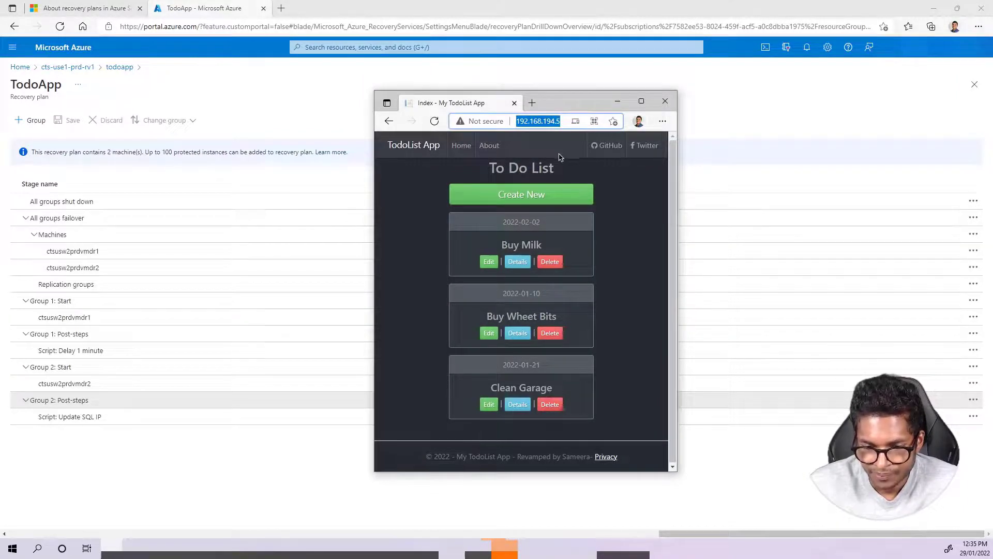
# Create a to-do item with the description "Record the Video" and the created date 03/02/2022
pyautogui.click(508, 195)
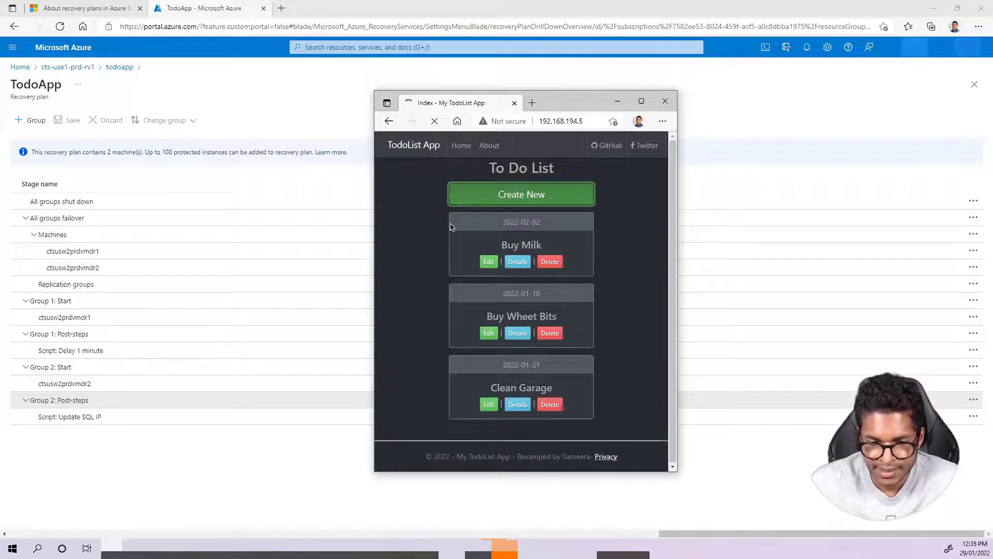
pyautogui.click(487, 216)
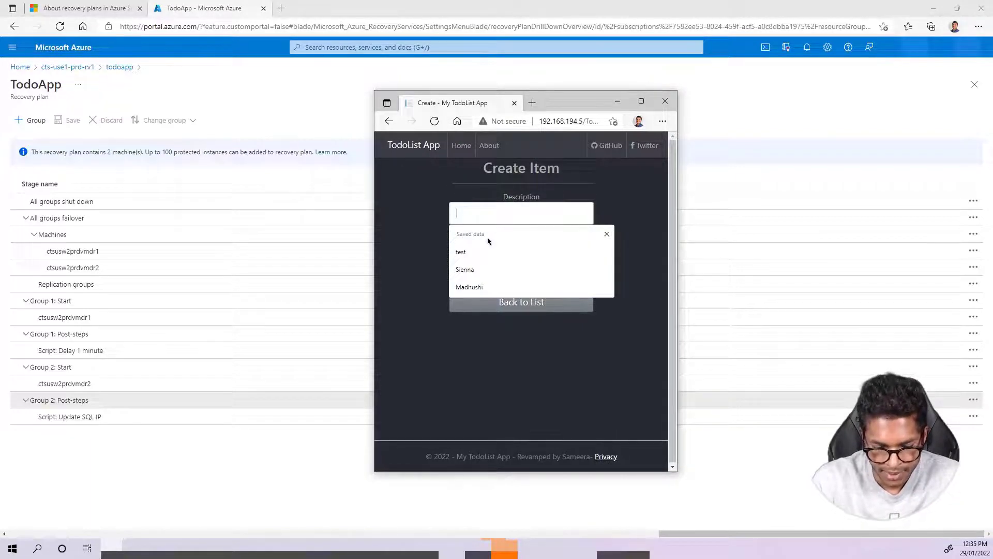
pyautogui.write('Record the ')
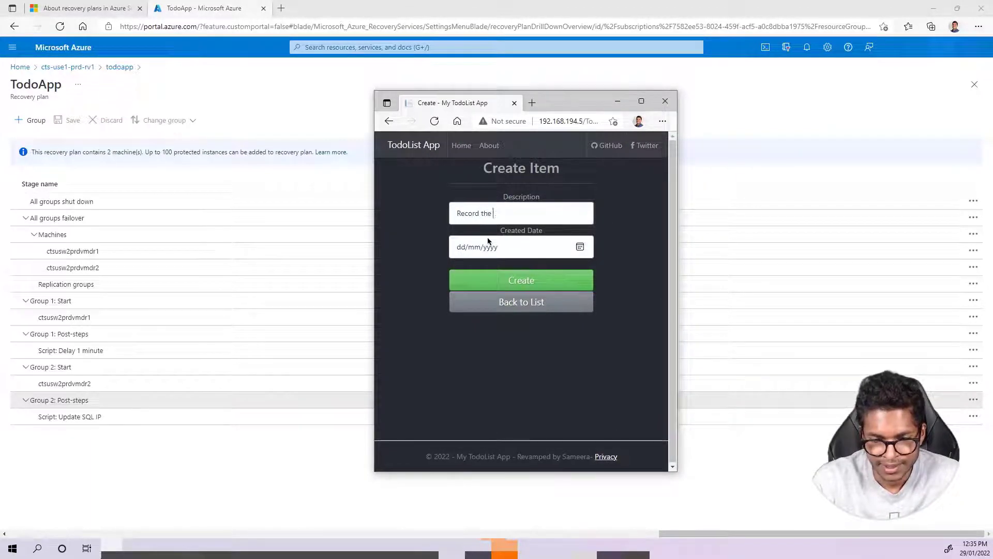
pyautogui.write('Video')
pyautogui.click(568, 250)
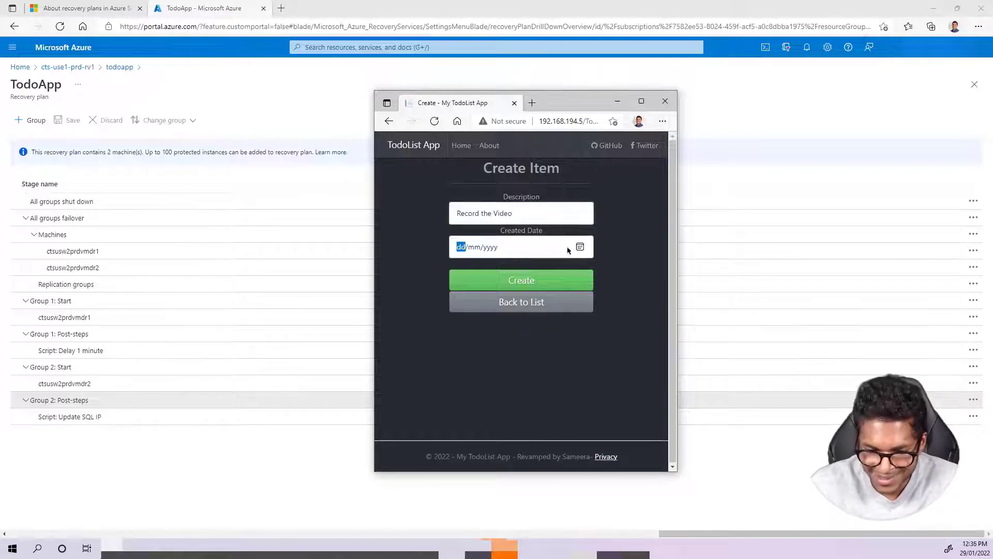
pyautogui.click(580, 247)
pyautogui.click(506, 378)
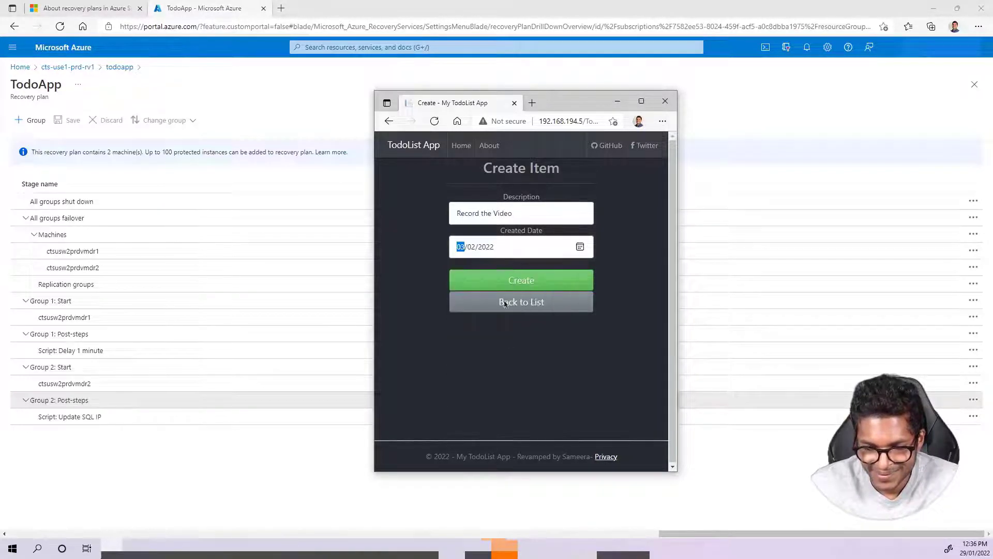
pyautogui.click(567, 288)
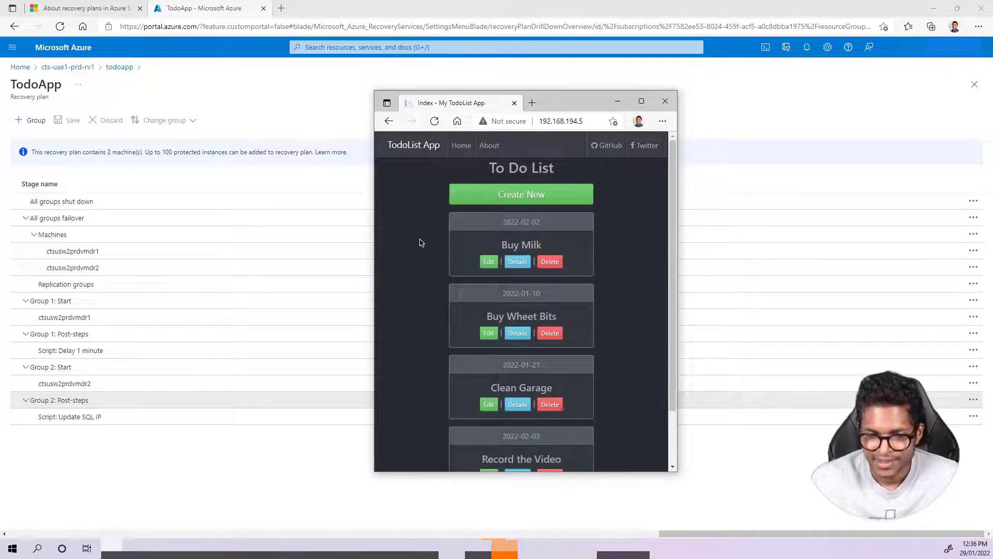
# Review the To Do List entries and inspect the IP address the TodoList app is reached at
pyautogui.scroll(-1, 573, 319)
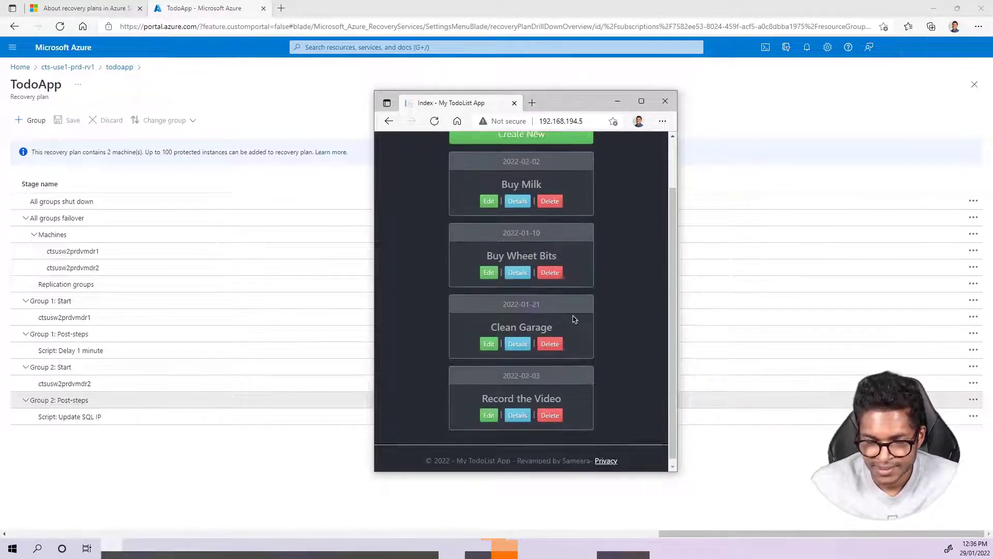
pyautogui.scroll(2, 571, 318)
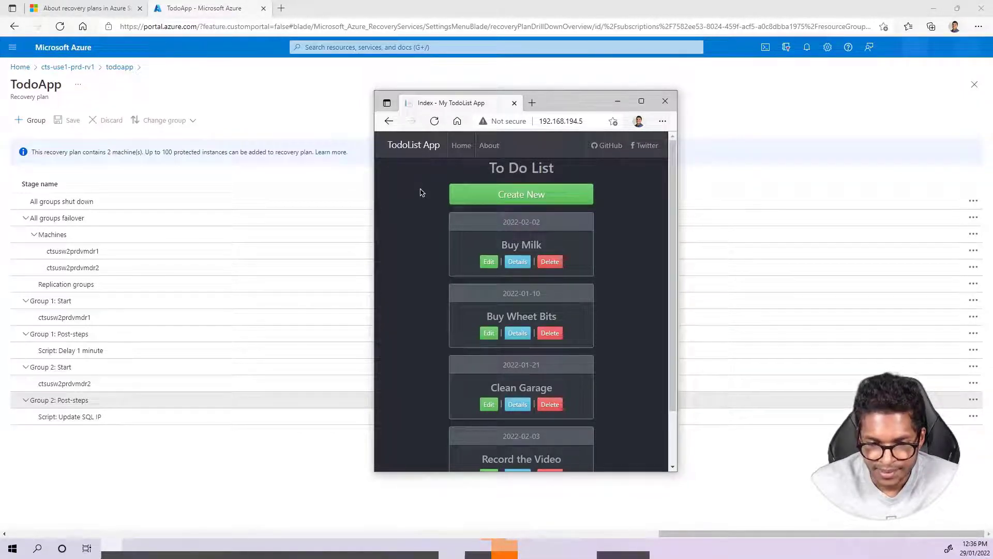
pyautogui.click(593, 122)
pyautogui.click(573, 121)
pyautogui.click(545, 121)
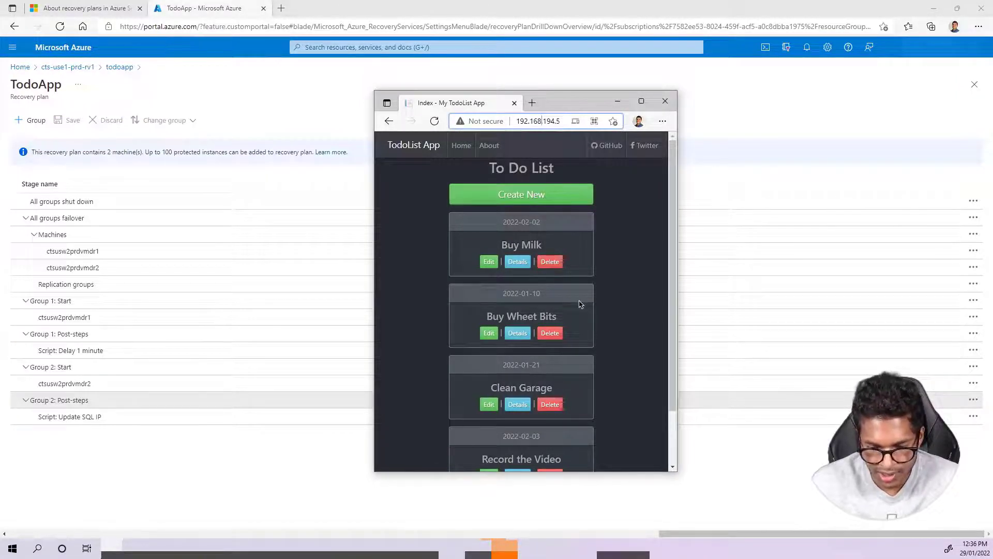
# Review the asrlabsetup.png network diagram again, and minimize it and the TodoList window to return to the recovery plan
pyautogui.moveTo(585, 549)
pyautogui.click(641, 486)
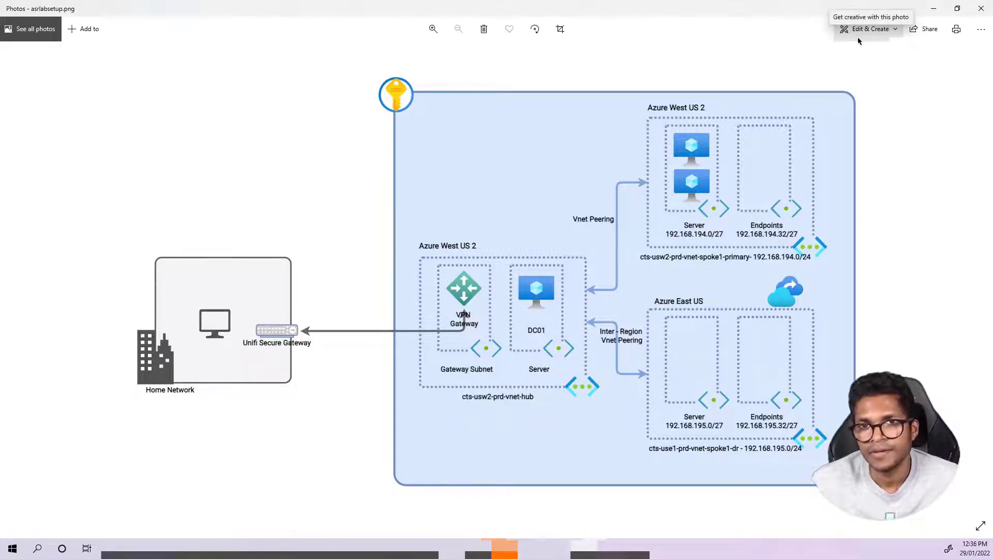
pyautogui.click(934, 8)
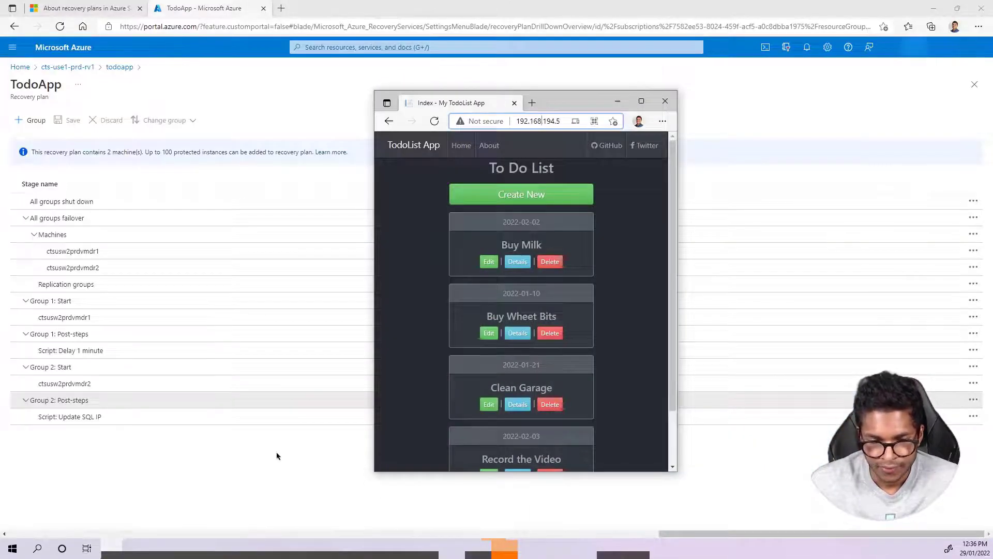
pyautogui.click(617, 101)
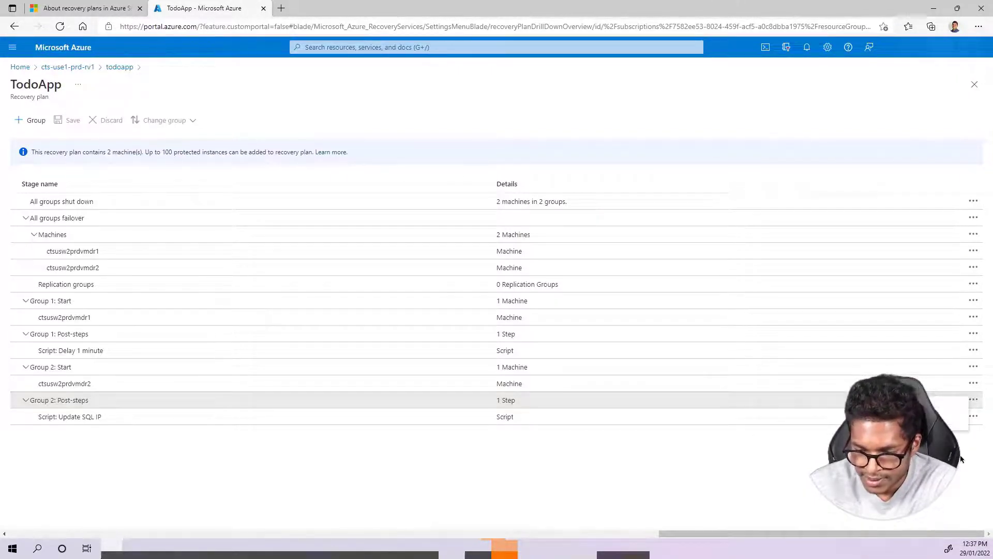
# Open the insert action form for Group 2: Post-steps, view the selectable automation accounts, and leave without adding an action
pyautogui.click(973, 417)
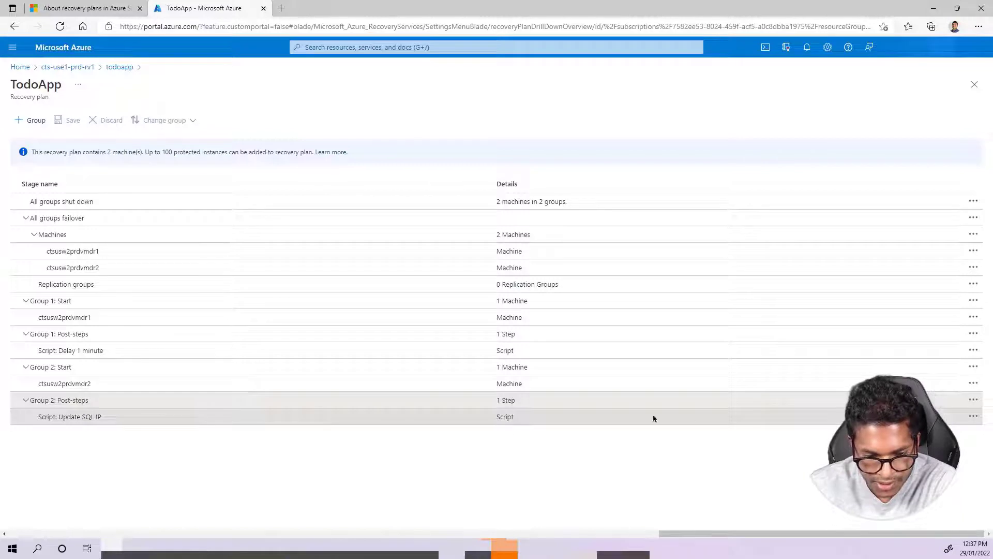
pyautogui.click(974, 403)
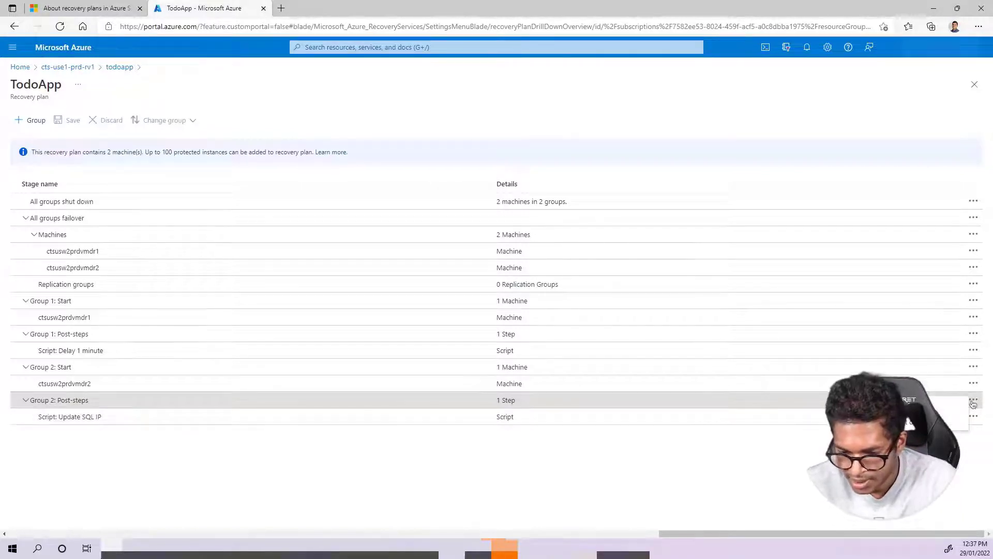
pyautogui.click(941, 404)
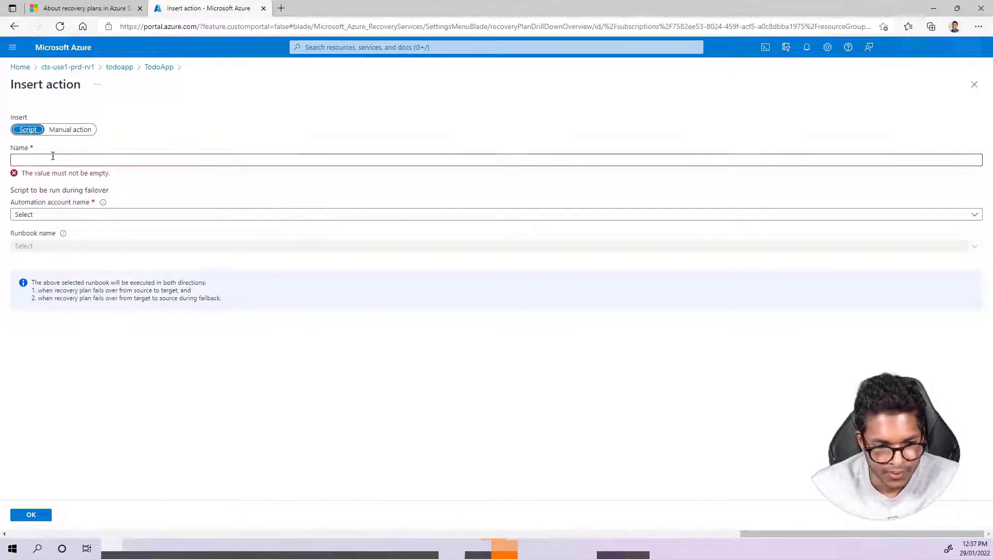
pyautogui.click(59, 219)
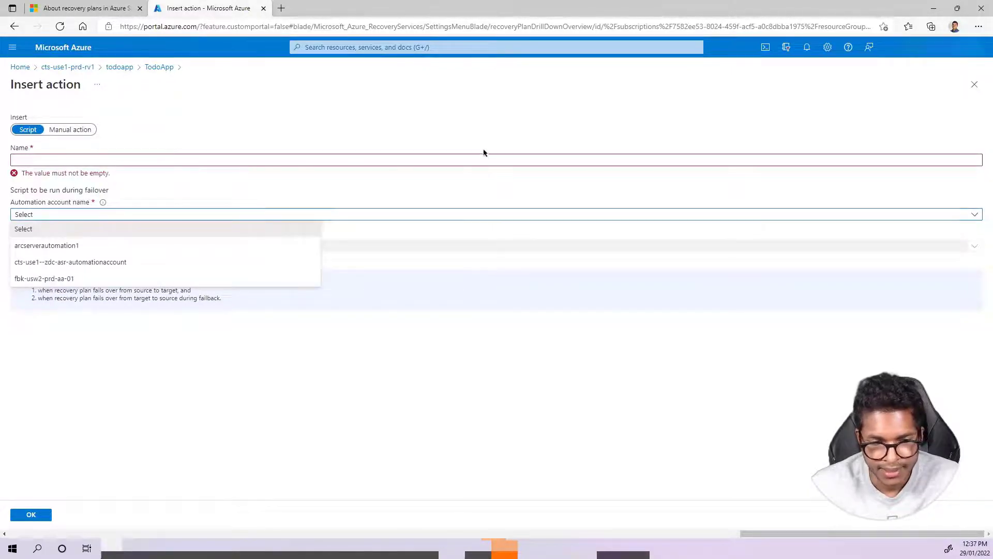
pyautogui.click(974, 84)
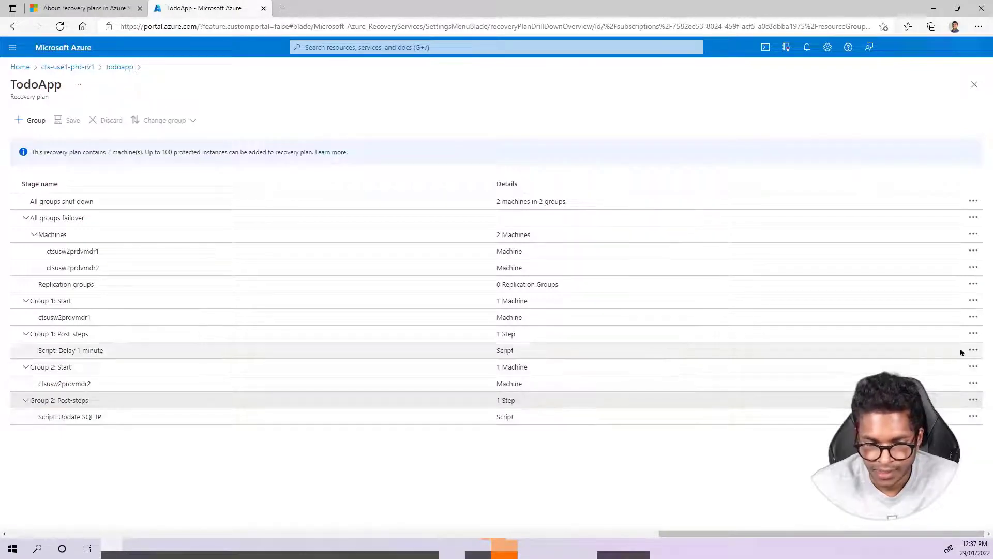
# View the options available for Group 2: Start, and leave the TodoApp plan to return to the vault's recovery plans list
pyautogui.click(974, 367)
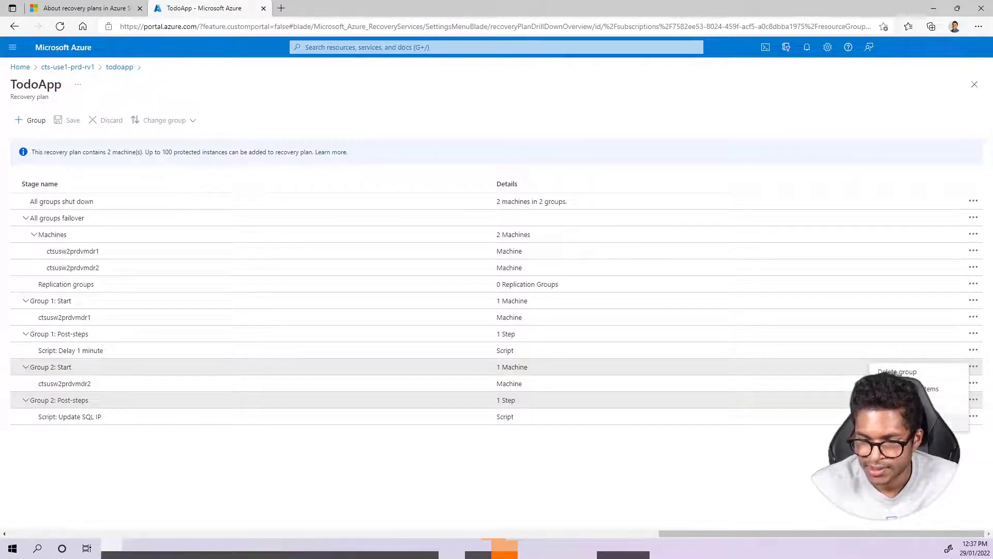
pyautogui.click(447, 480)
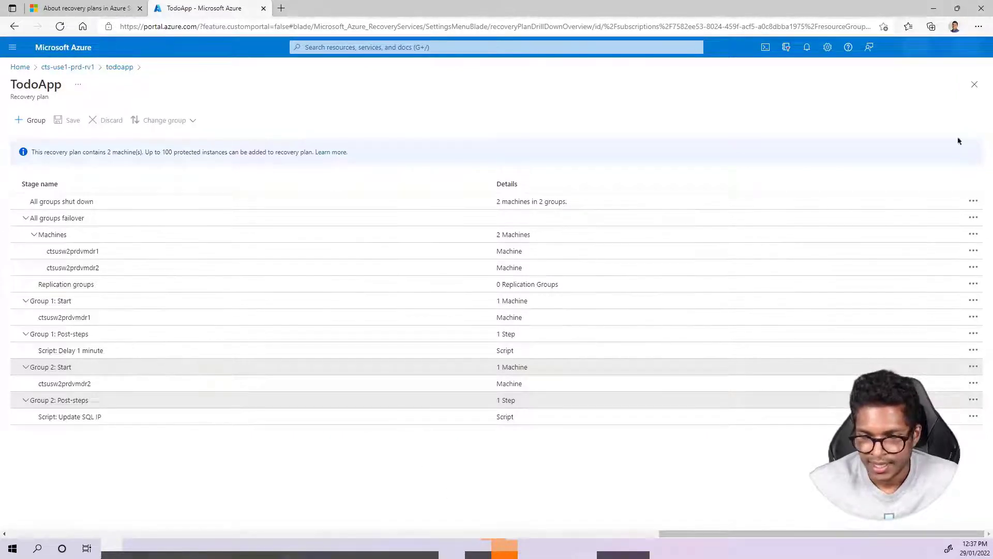
pyautogui.click(976, 85)
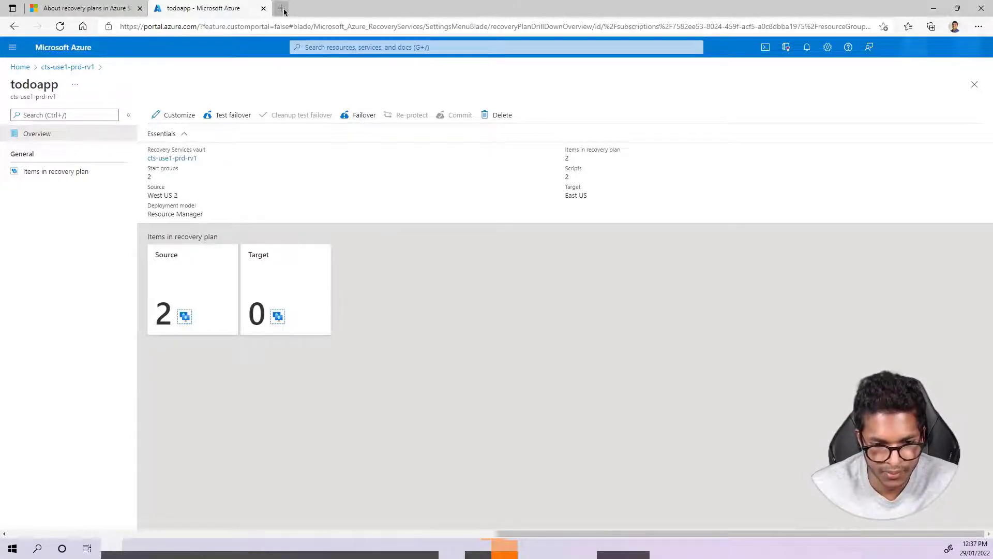
pyautogui.click(975, 85)
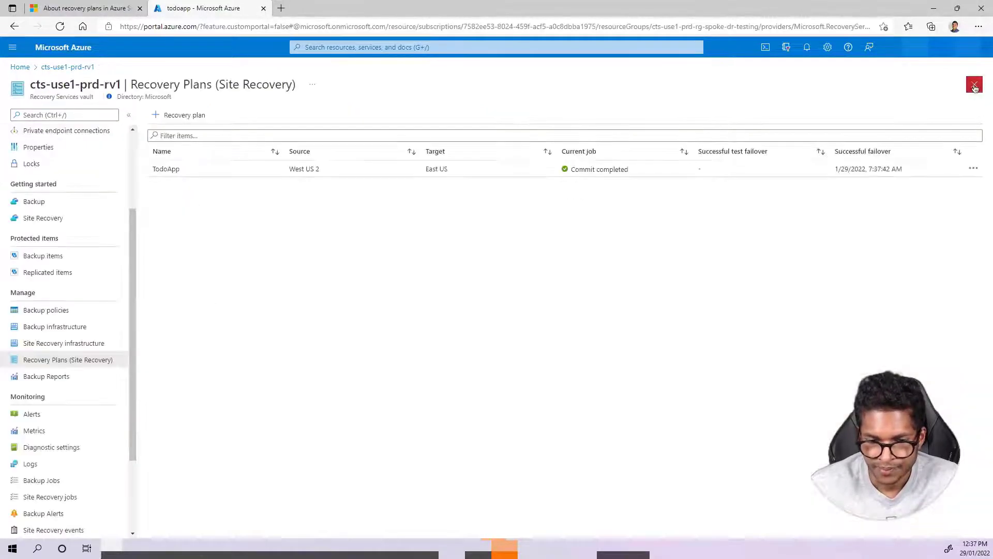
# Leave the vault, inspect the resources of the cts-use1-prd-rg-spoke-dr-testing resource group, and return to the portal home page
pyautogui.click(975, 84)
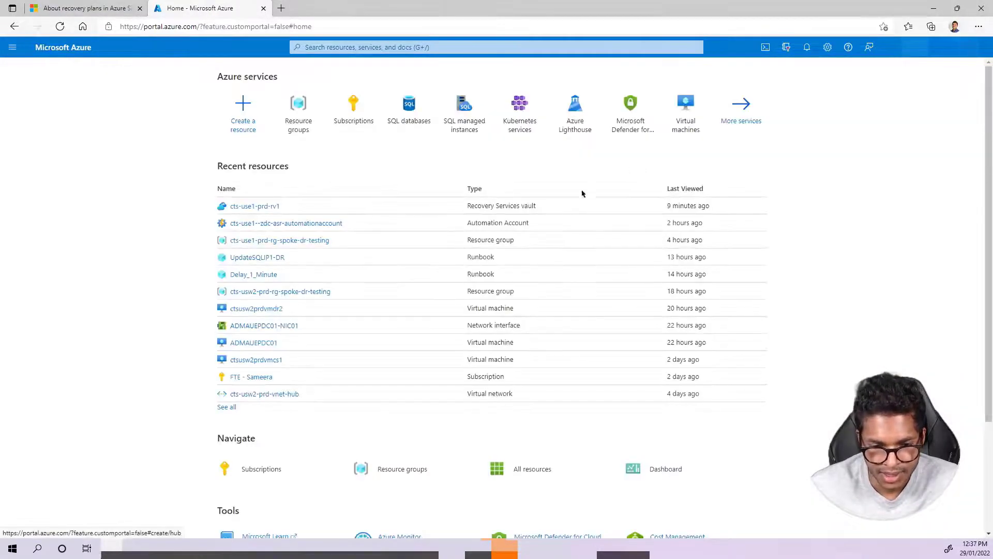
pyautogui.click(321, 240)
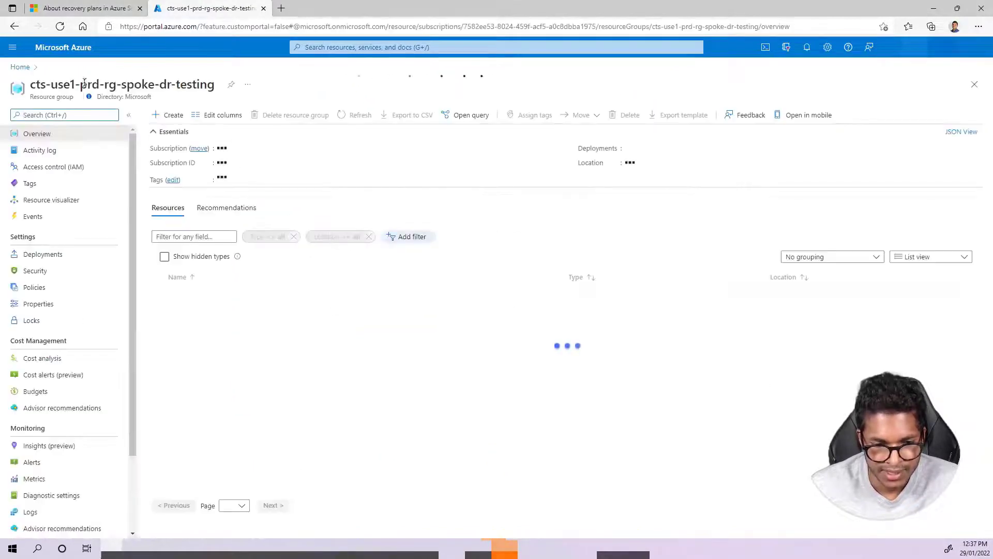
pyautogui.doubleClick(52, 84)
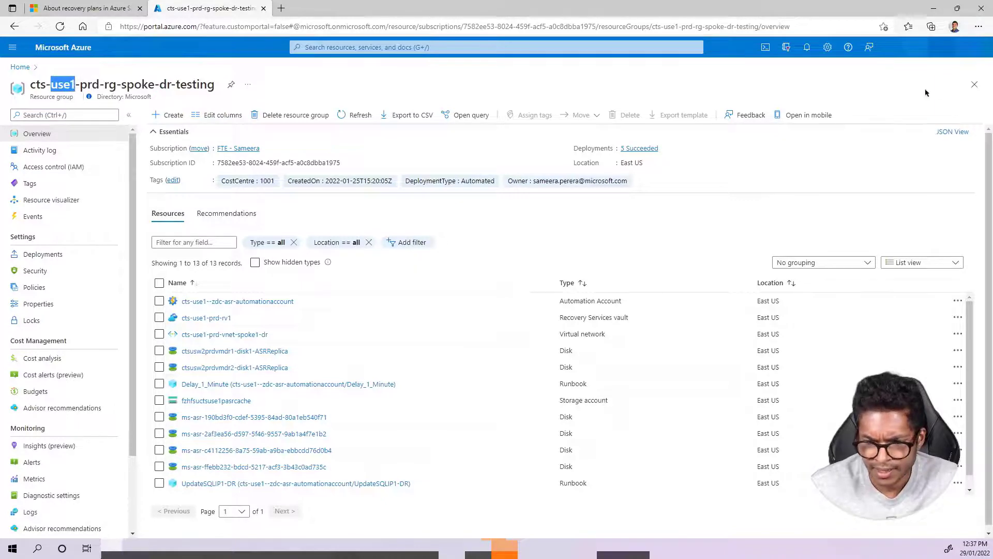
pyautogui.click(975, 85)
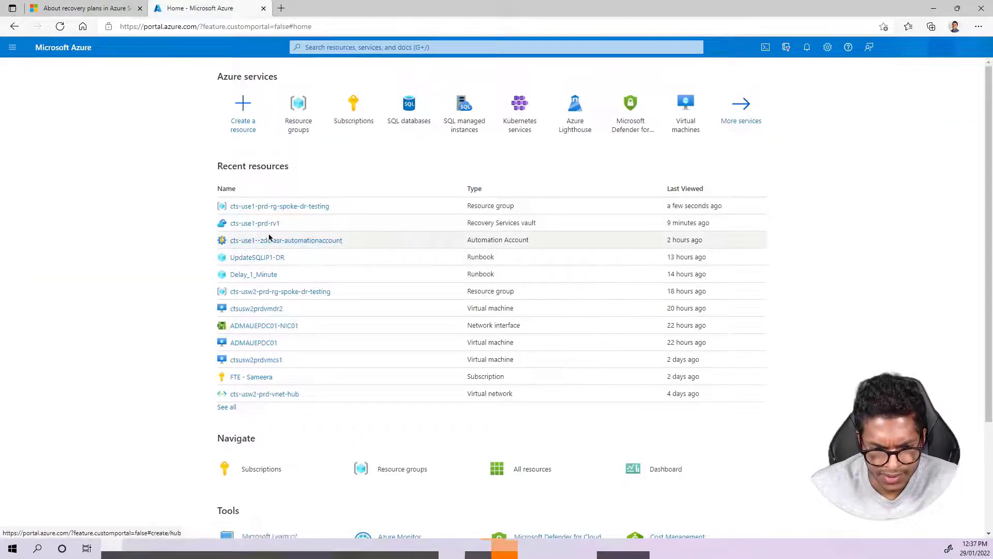
# Check the running status of the ctsusw2prdvmdr1 virtual machine in cts-usw2-prd-rg-spoke-dr-testing, and return to the portal home page
pyautogui.click(274, 291)
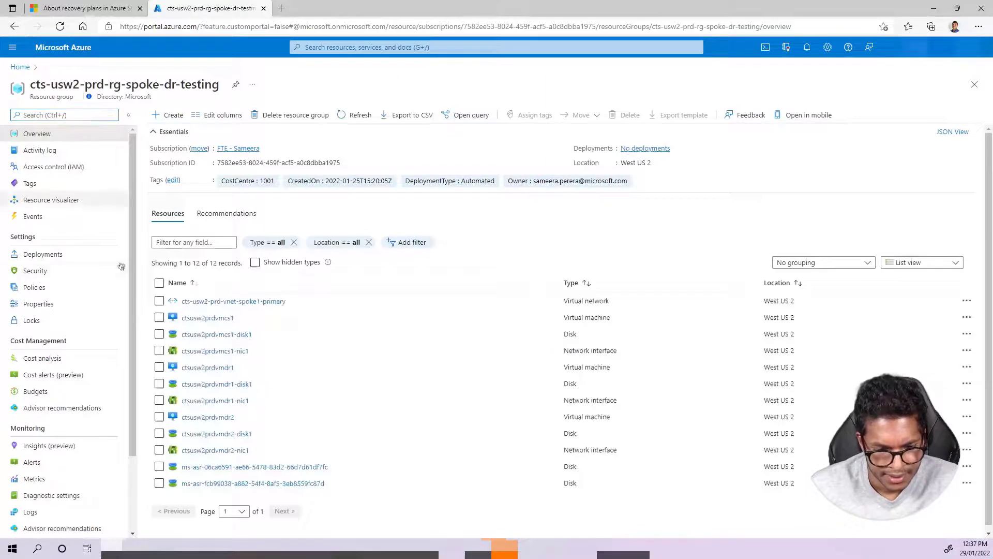
pyautogui.click(207, 367)
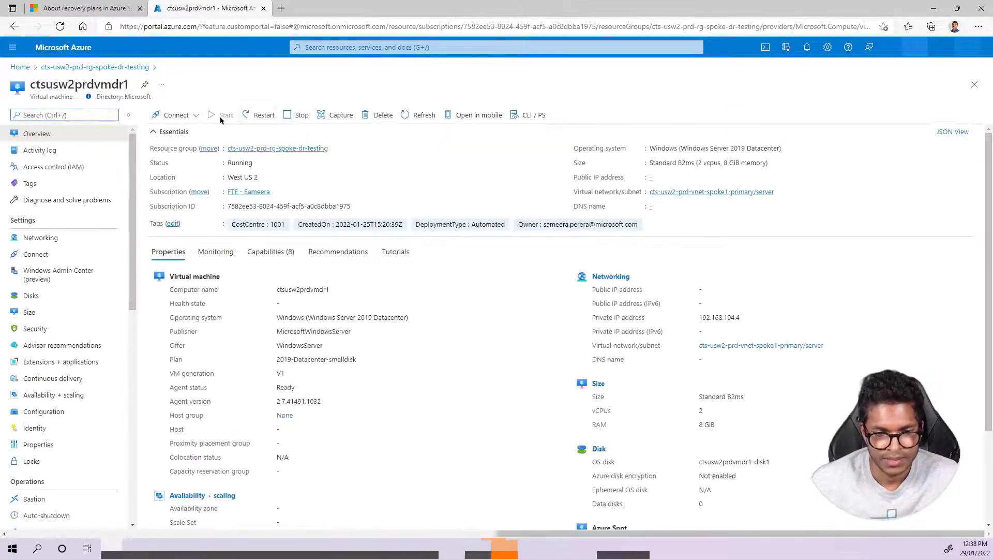
pyautogui.moveTo(235, 163); pyautogui.dragTo(253, 163)
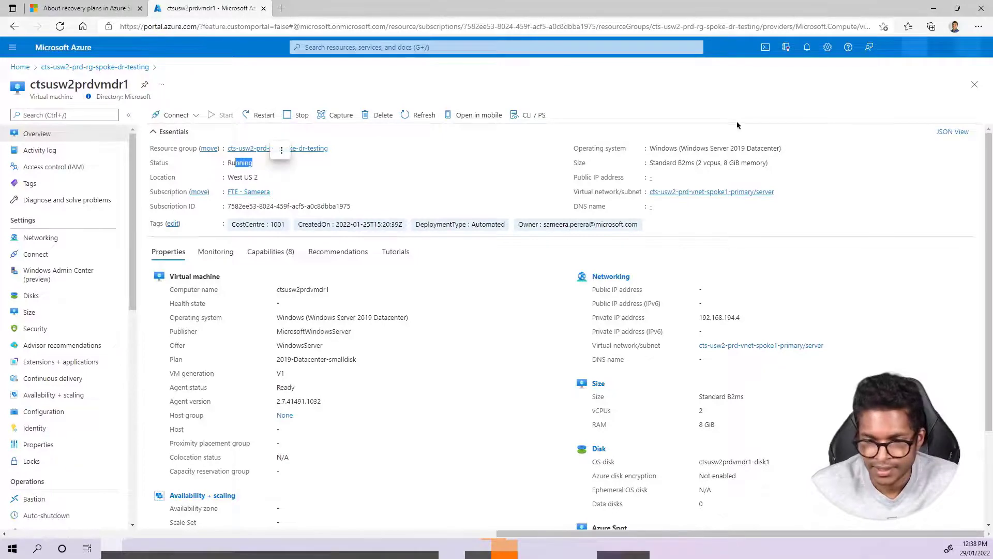
pyautogui.click(980, 89)
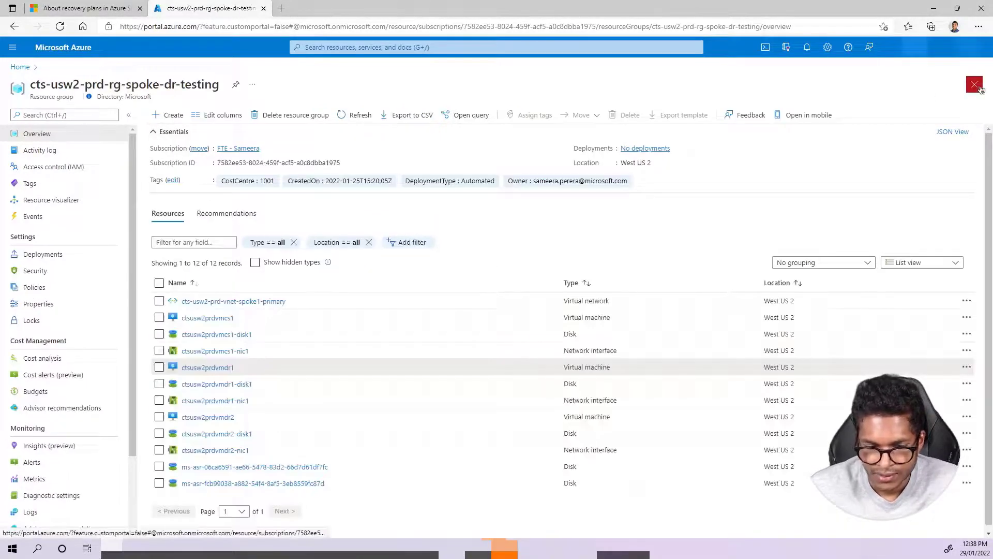
pyautogui.click(980, 89)
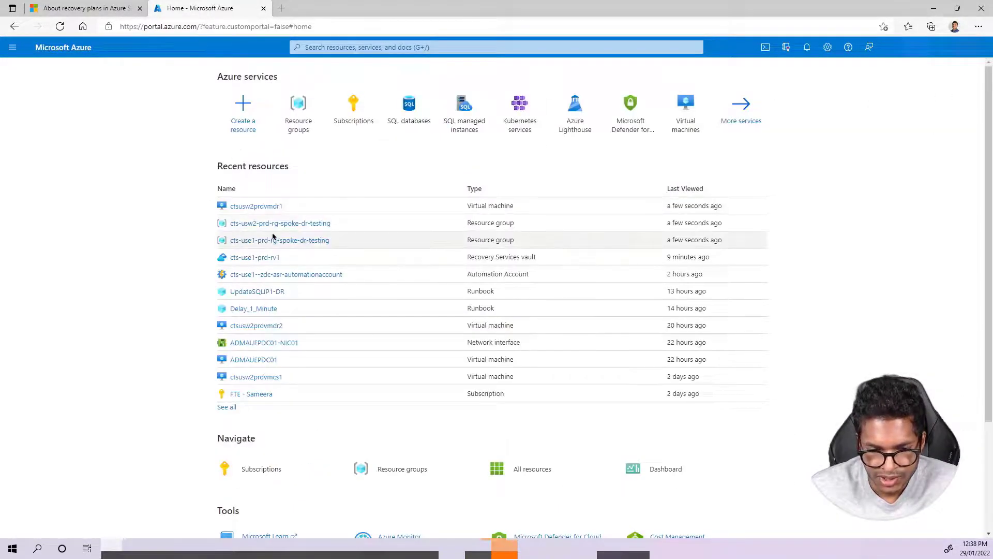
# Review the resources in cts-use1-prd-rg-spoke-dr-testing and open the runbooks list of the cts-use1--zdc-asr-automationaccount automation account
pyautogui.click(272, 239)
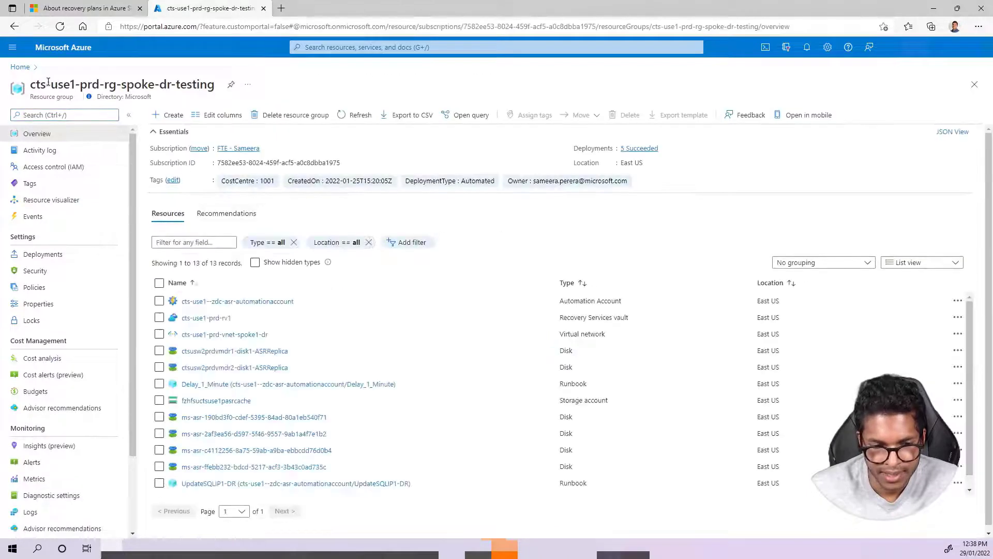
pyautogui.scroll(-1, 214, 374)
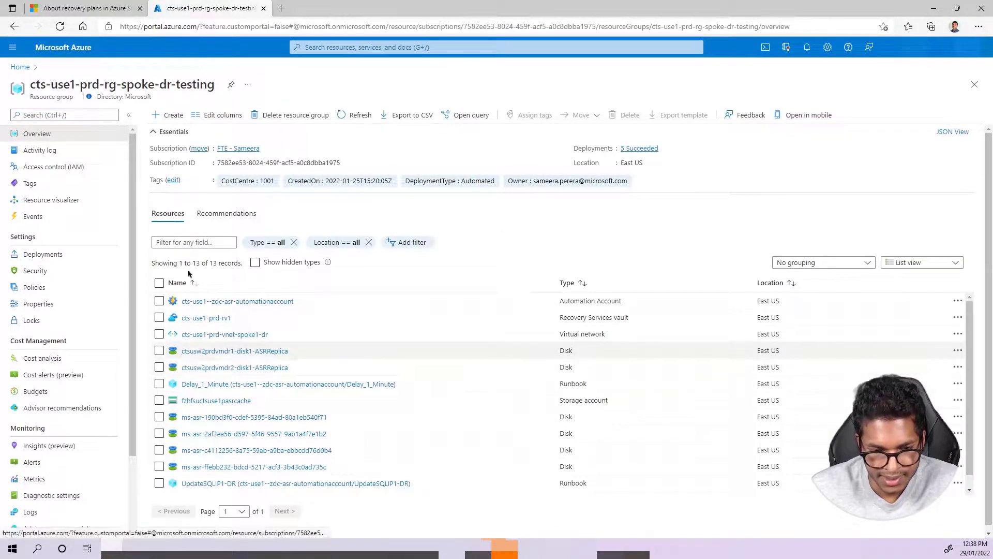
pyautogui.scroll(1, 186, 401)
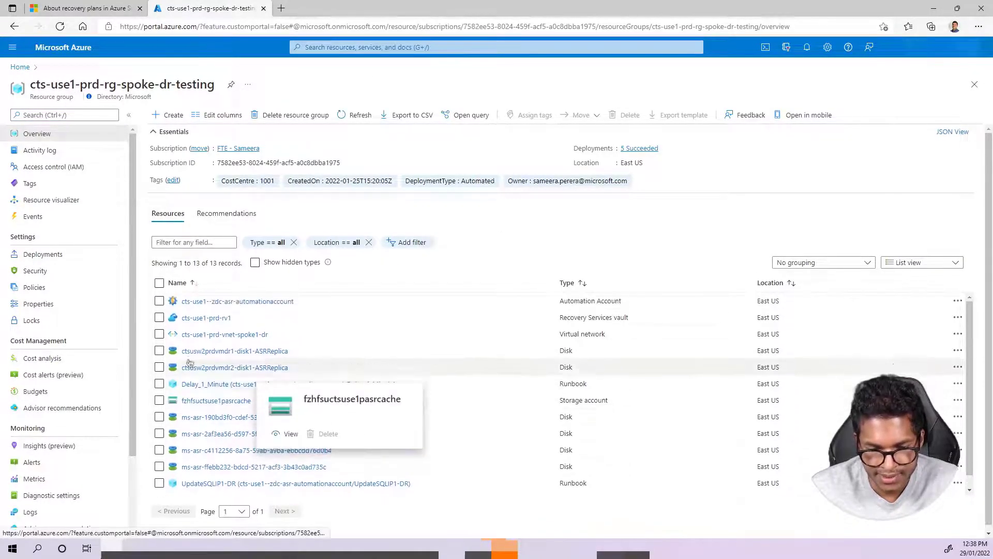
pyautogui.click(274, 302)
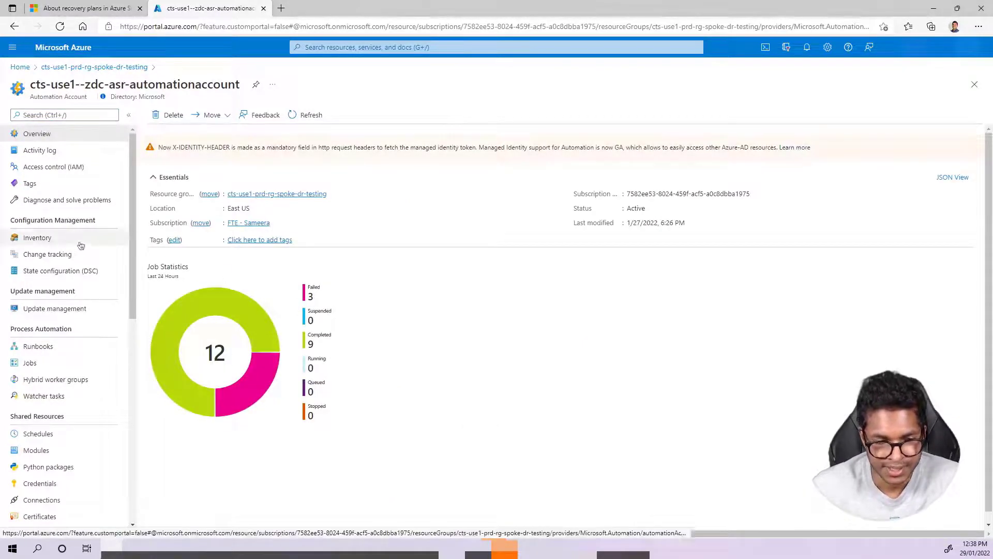
pyautogui.click(38, 346)
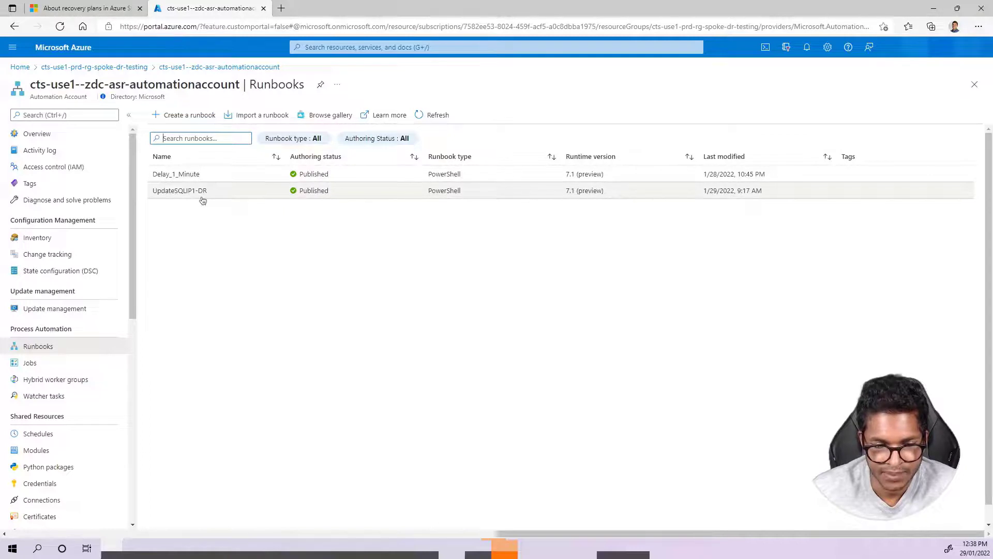
# Examine the Delay_1_Minute runbook's published source, including its RecoveryPlanContext parameter and sleep command, and return to the runbooks list
pyautogui.click(197, 174)
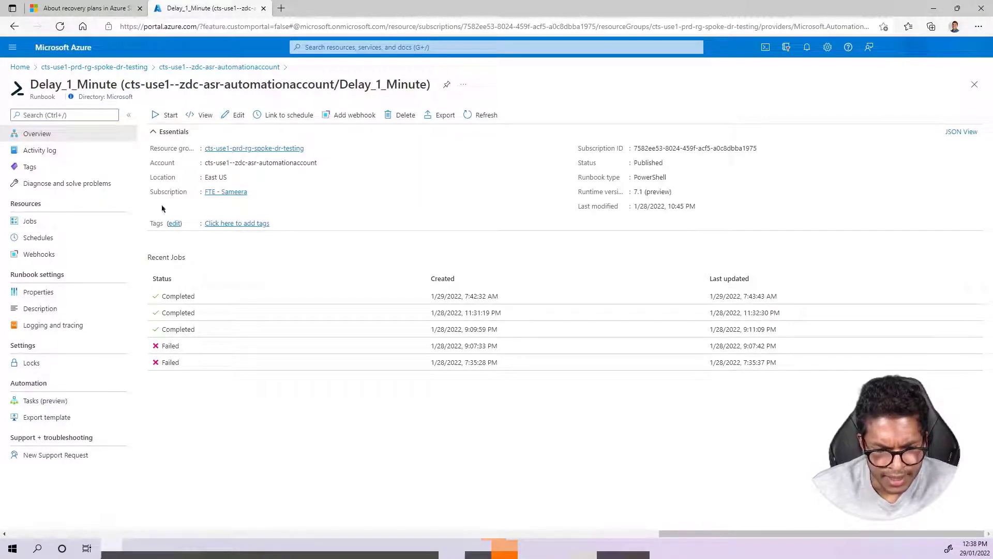
pyautogui.click(201, 115)
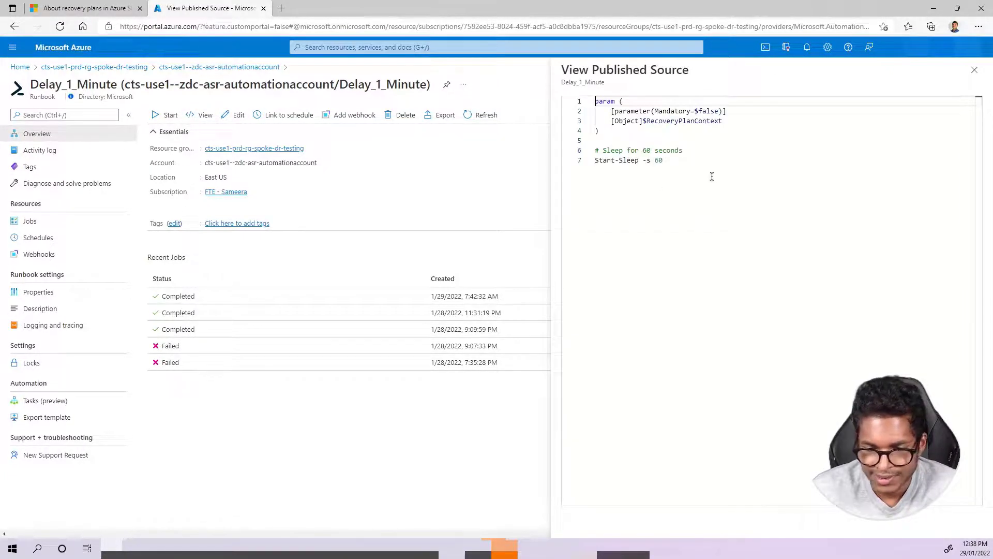
pyautogui.moveTo(711, 176); pyautogui.dragTo(565, 151)
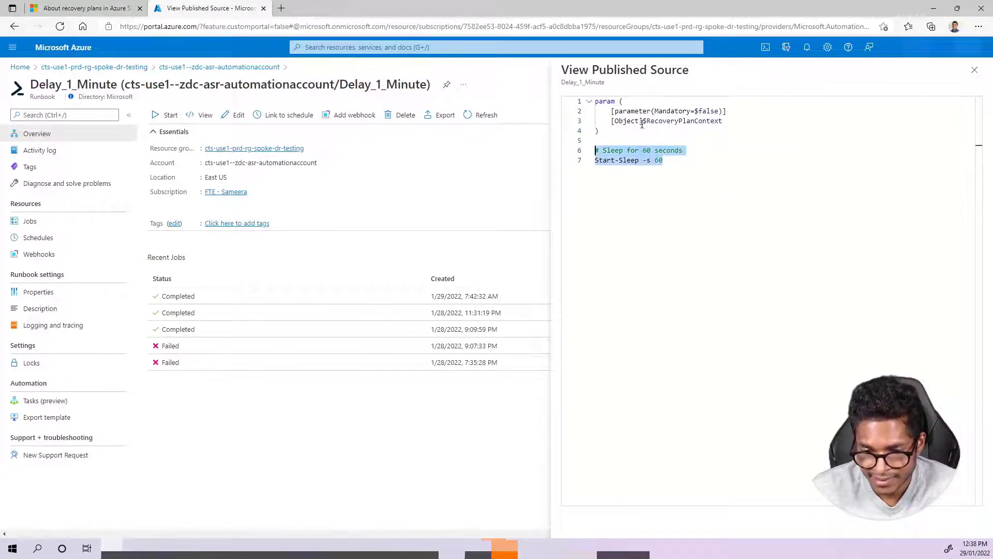
pyautogui.moveTo(642, 123); pyautogui.dragTo(590, 101)
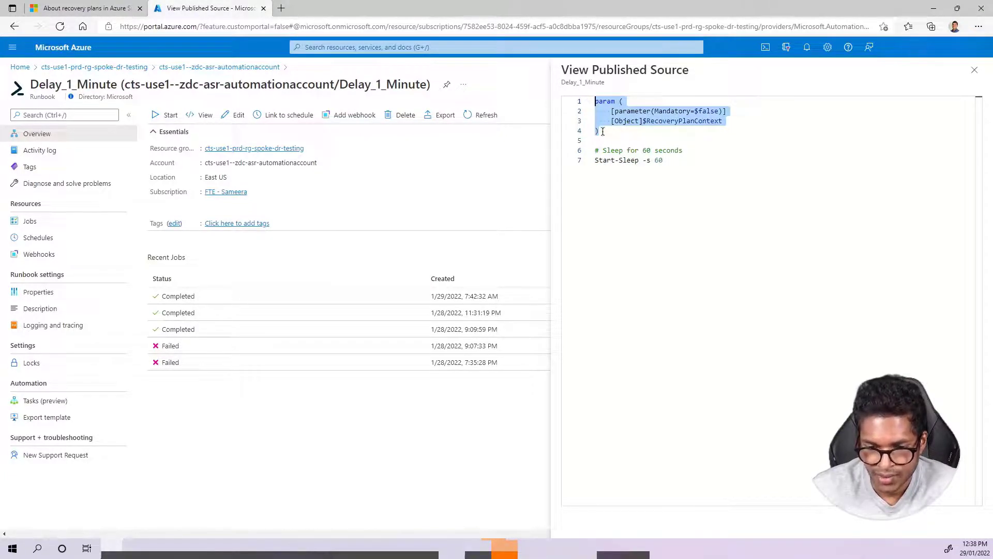
pyautogui.moveTo(603, 131); pyautogui.dragTo(580, 104)
pyautogui.click(662, 120)
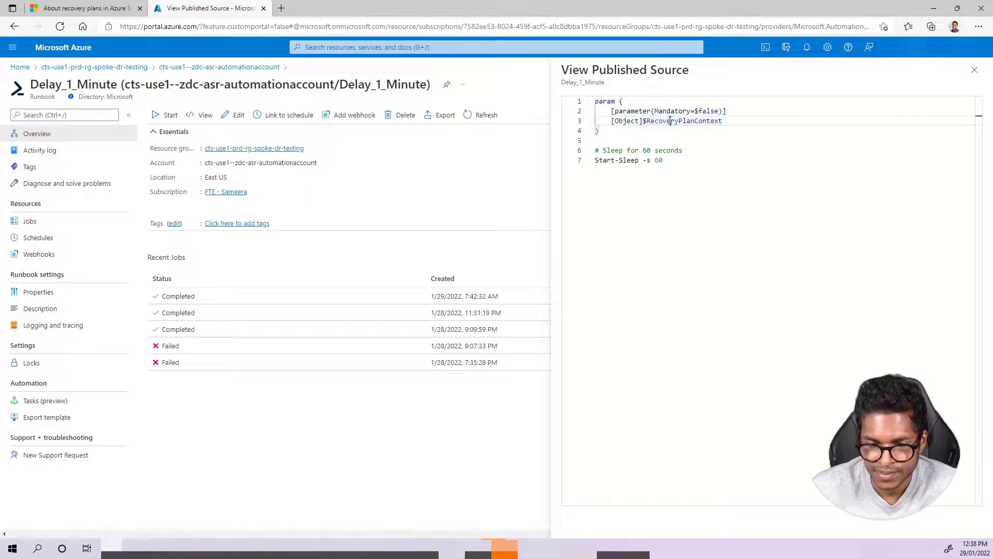
pyautogui.moveTo(643, 121); pyautogui.dragTo(723, 120)
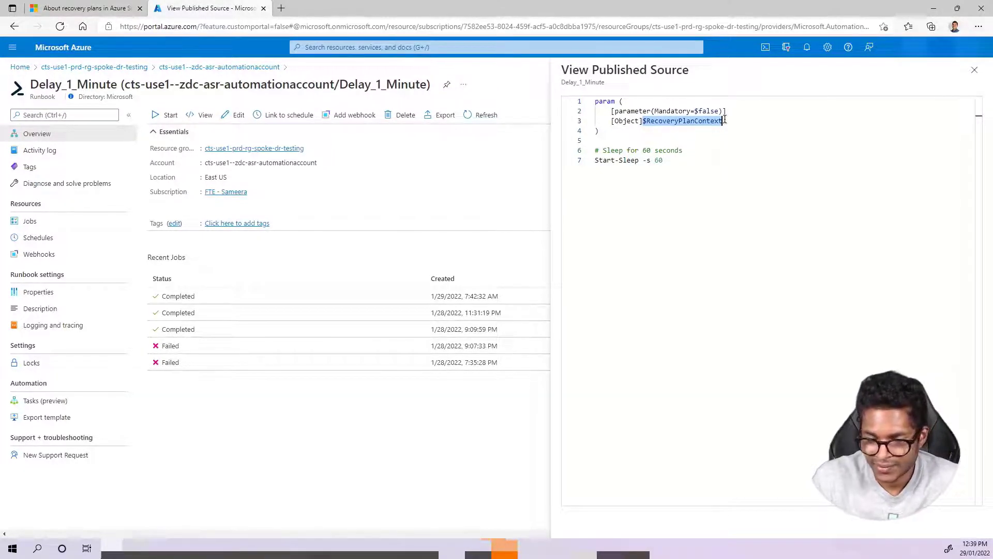
pyautogui.moveTo(627, 133); pyautogui.dragTo(604, 100)
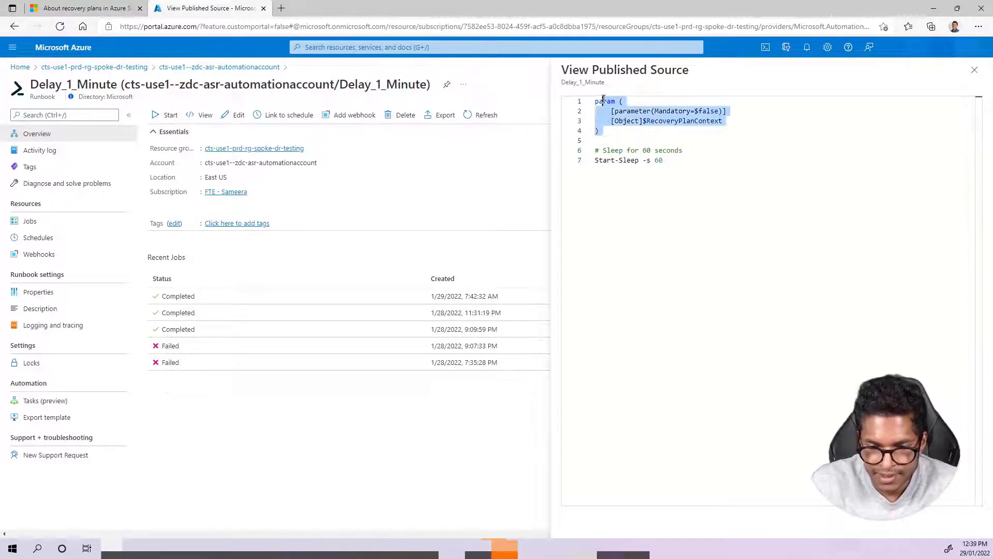
pyautogui.moveTo(701, 166); pyautogui.dragTo(570, 166)
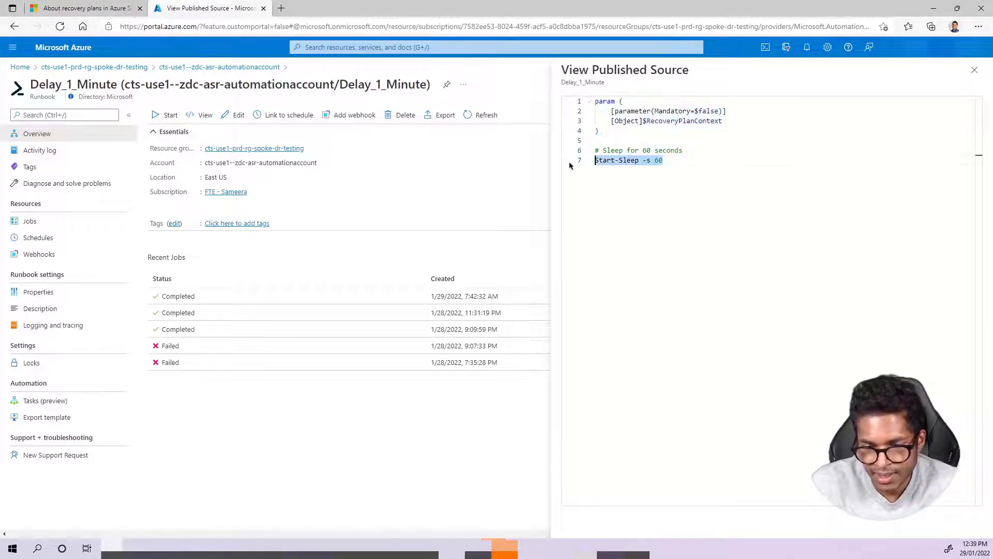
pyautogui.click(982, 72)
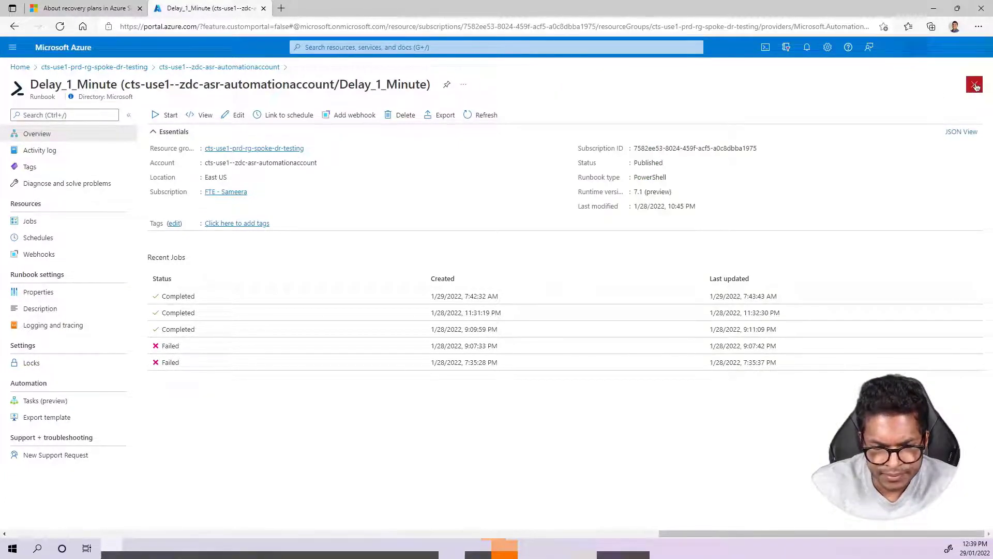
pyautogui.click(975, 85)
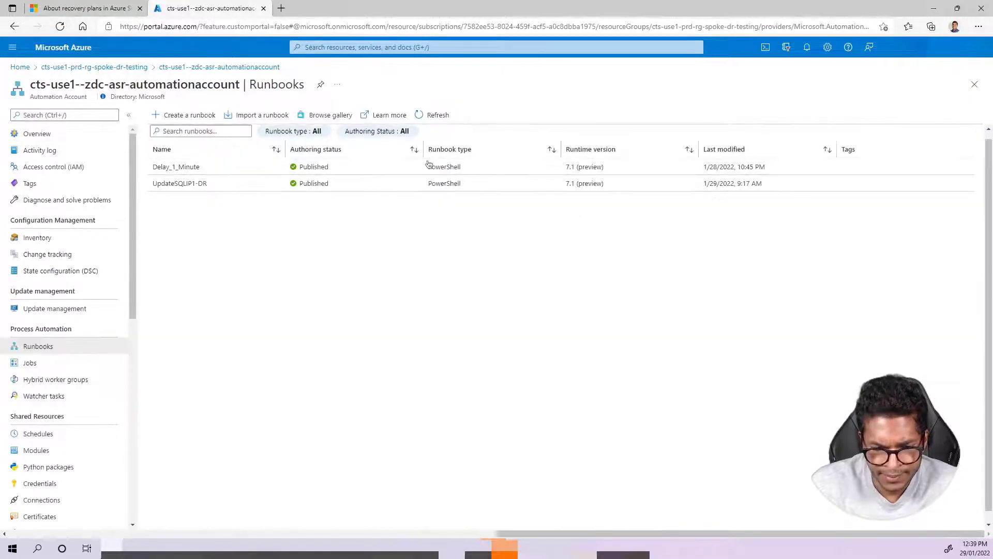
# Open the UpdateSQLIP1-DR runbook's published source and examine its parameter block and the lines identifying the failover direction
pyautogui.click(217, 183)
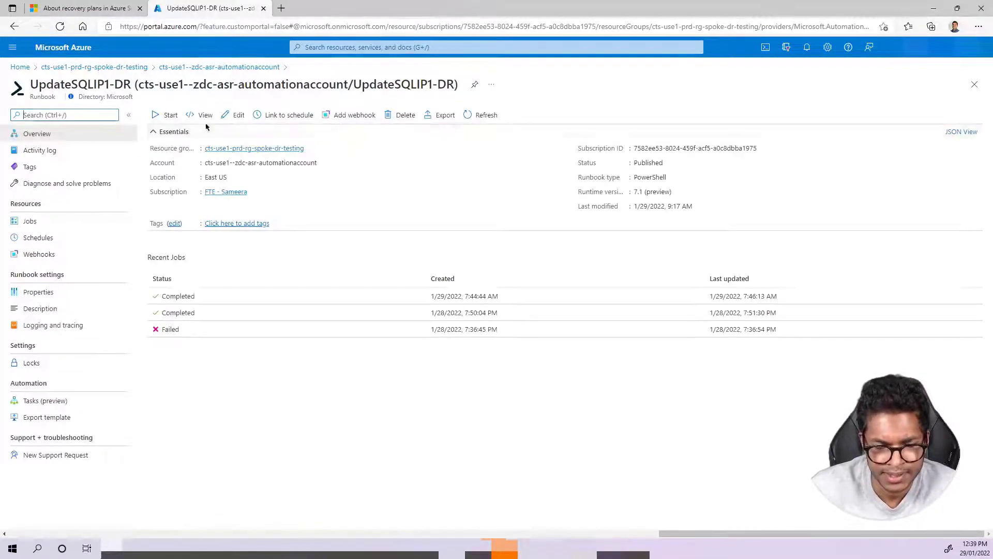
pyautogui.click(201, 115)
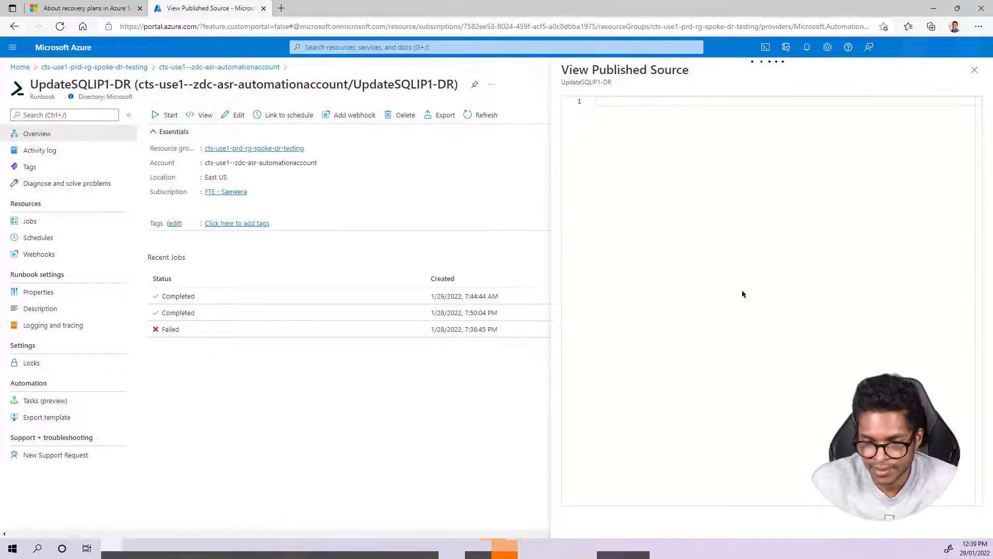
pyautogui.moveTo(595, 101); pyautogui.dragTo(655, 135)
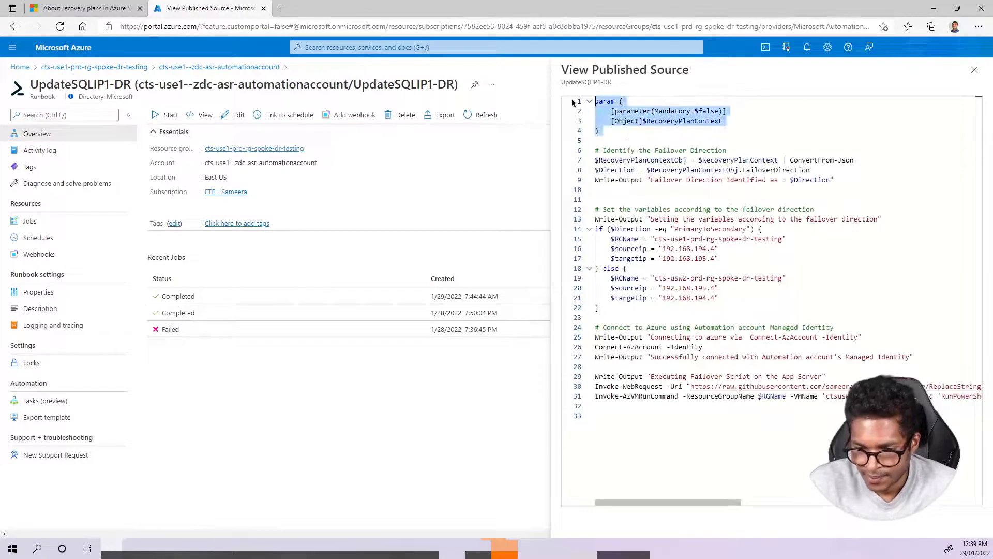
pyautogui.click(657, 133)
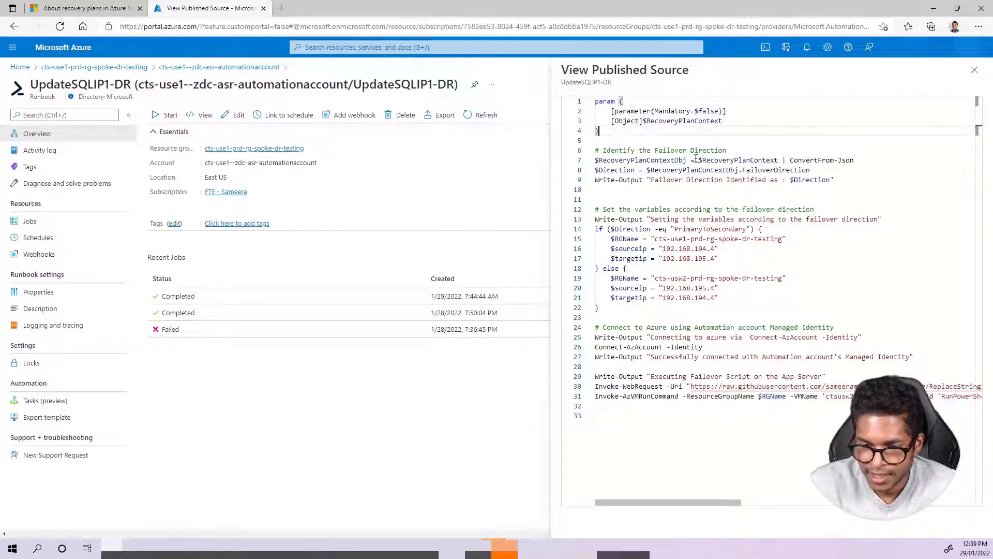
pyautogui.moveTo(699, 160); pyautogui.dragTo(603, 171)
pyautogui.click(859, 177)
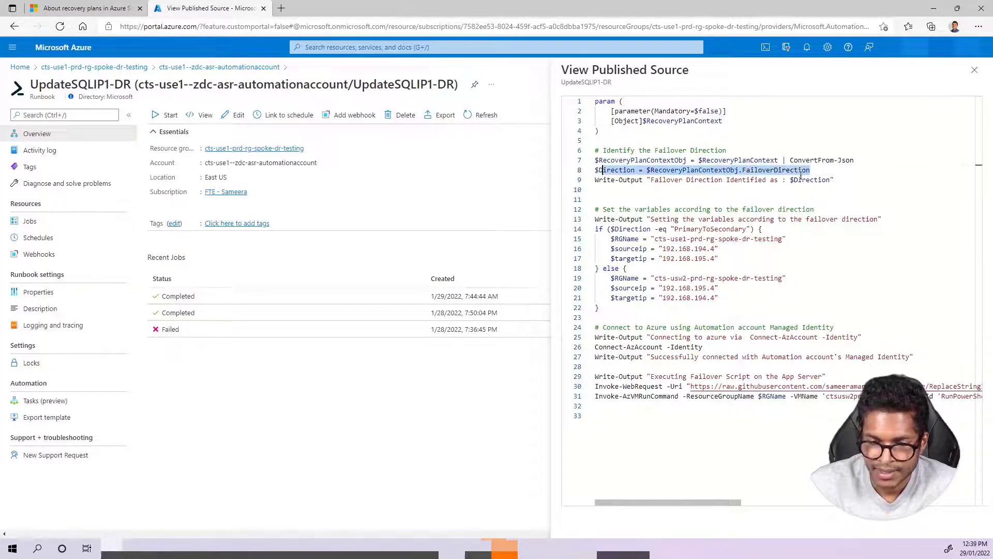
pyautogui.doubleClick(756, 170)
pyautogui.click(734, 201)
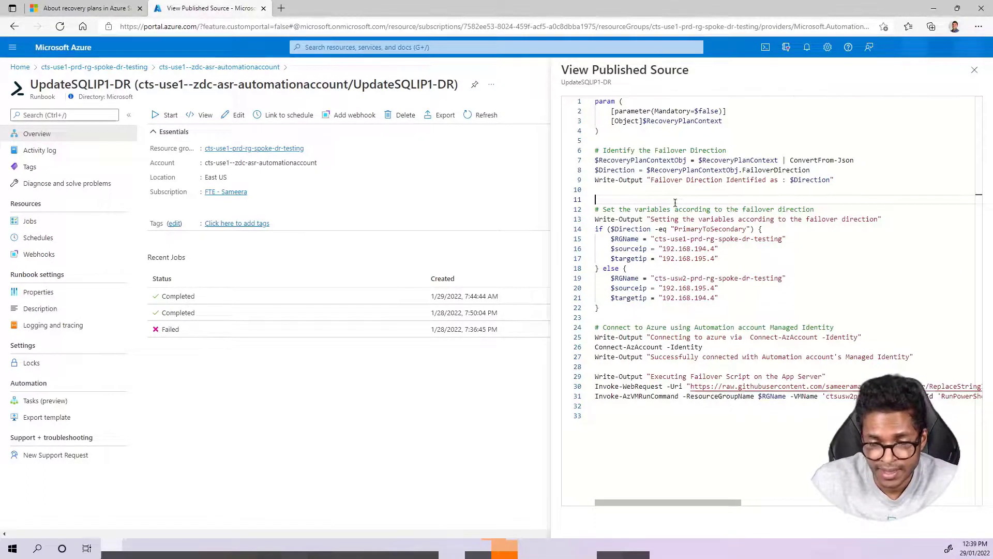
# Examine how the UpdateSQLIP1-DR script sets the resource group, source and target IP per failover direction, and its managed identity connection
pyautogui.doubleClick(691, 229)
pyautogui.click(651, 240)
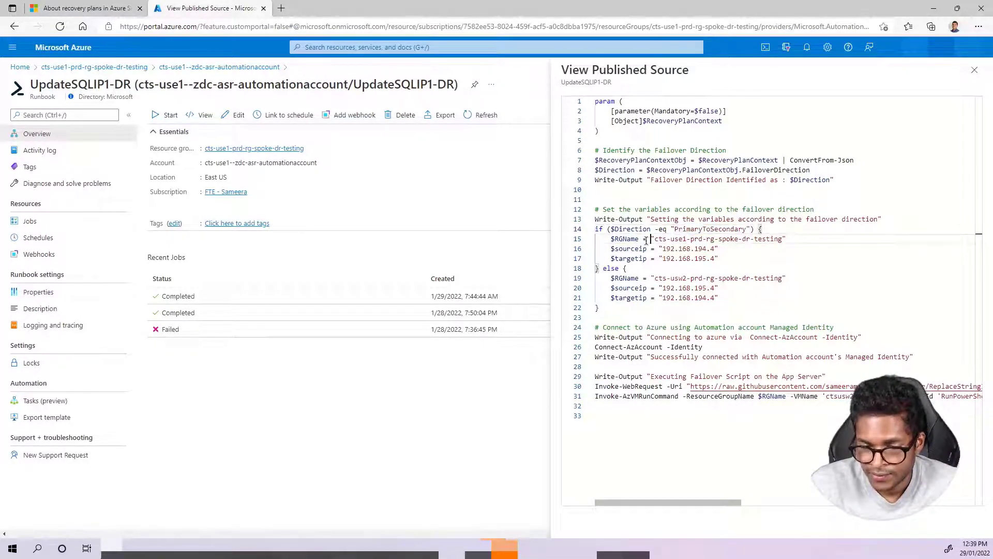
pyautogui.moveTo(810, 239); pyautogui.dragTo(596, 231)
pyautogui.click(741, 257)
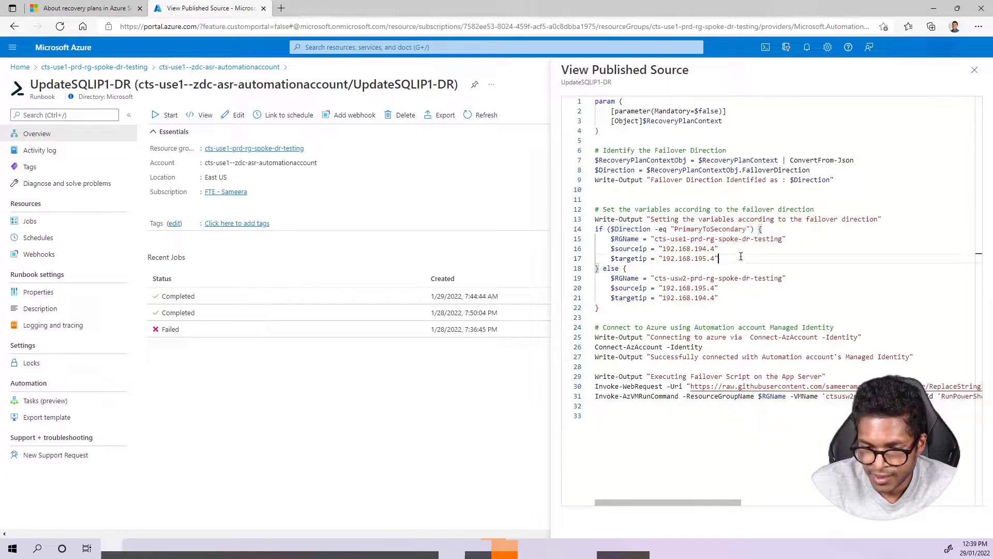
pyautogui.moveTo(741, 257); pyautogui.dragTo(572, 244)
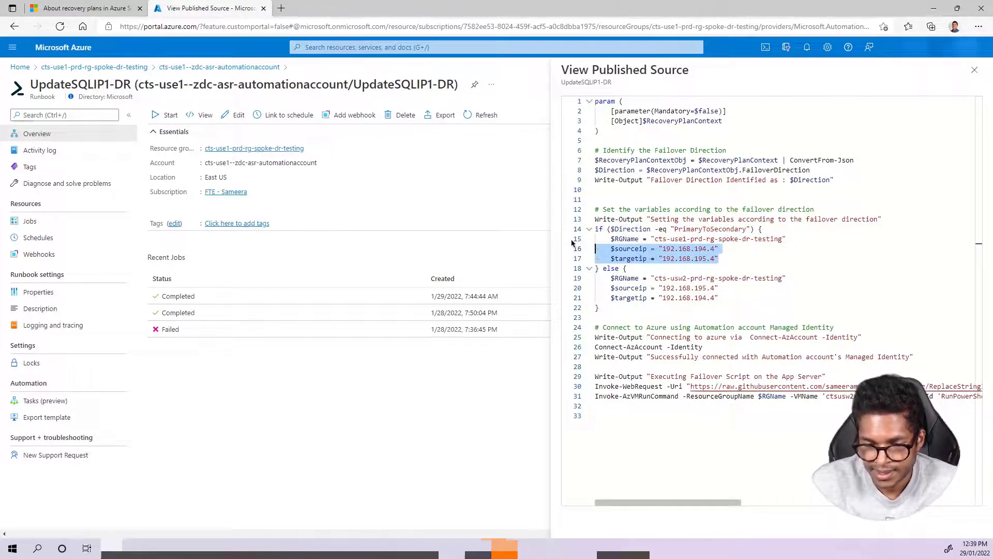
pyautogui.click(751, 302)
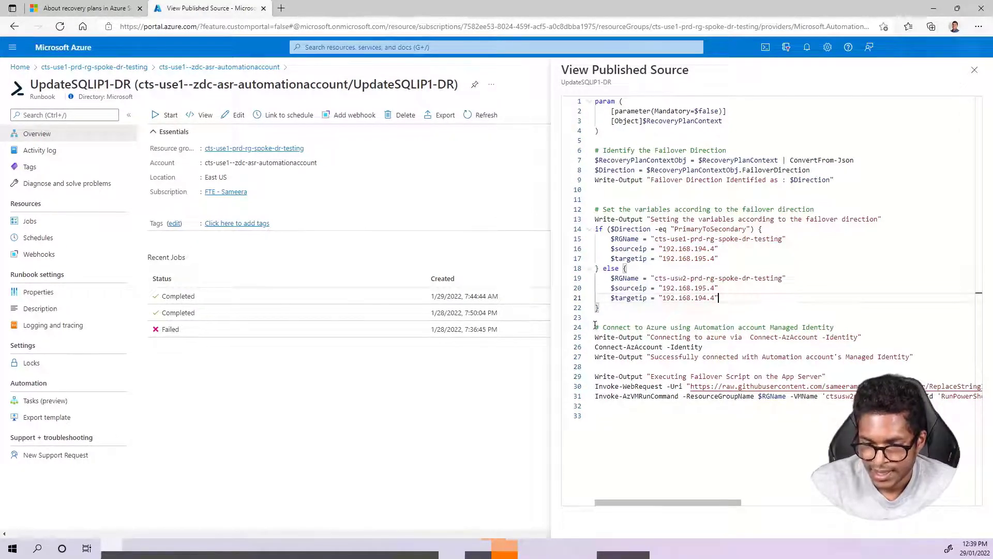
pyautogui.moveTo(595, 322); pyautogui.dragTo(903, 357)
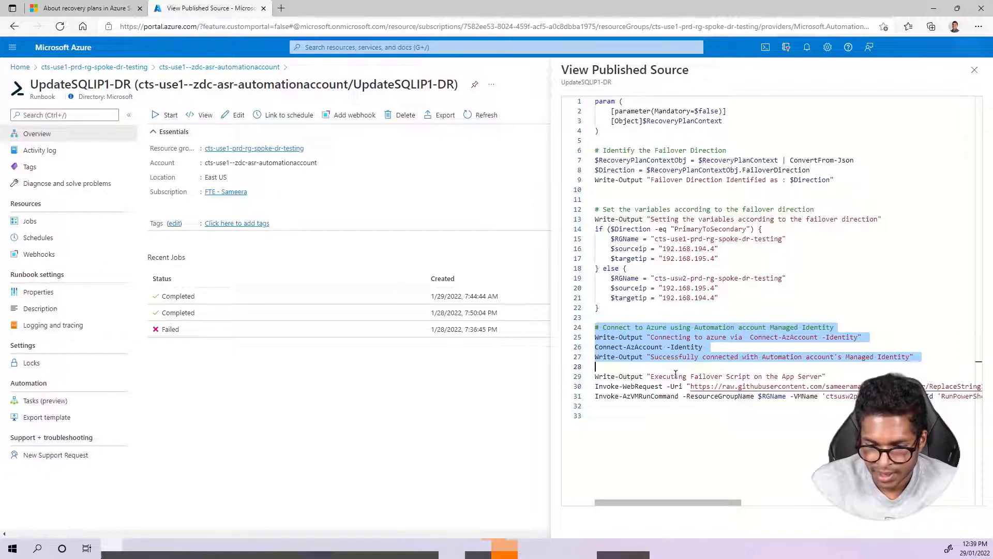
# Examine the UpdateSQLIP1-DR script's failover section, including the Invoke-WebRequest line that downloads the ReplaceStringInFile script from GitHub
pyautogui.click(634, 368)
pyautogui.moveTo(632, 376); pyautogui.dragTo(736, 404)
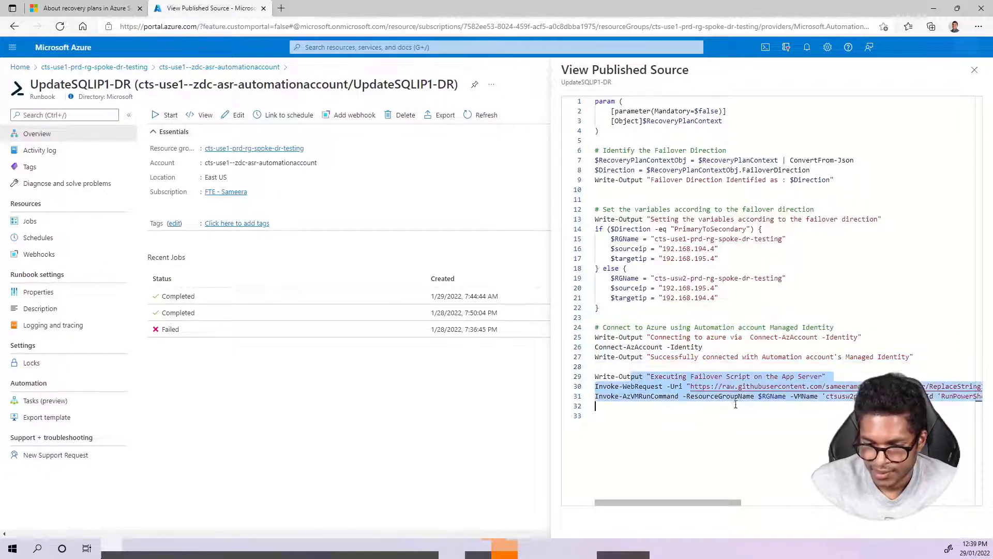
pyautogui.click(749, 412)
pyautogui.moveTo(709, 504); pyautogui.dragTo(773, 509)
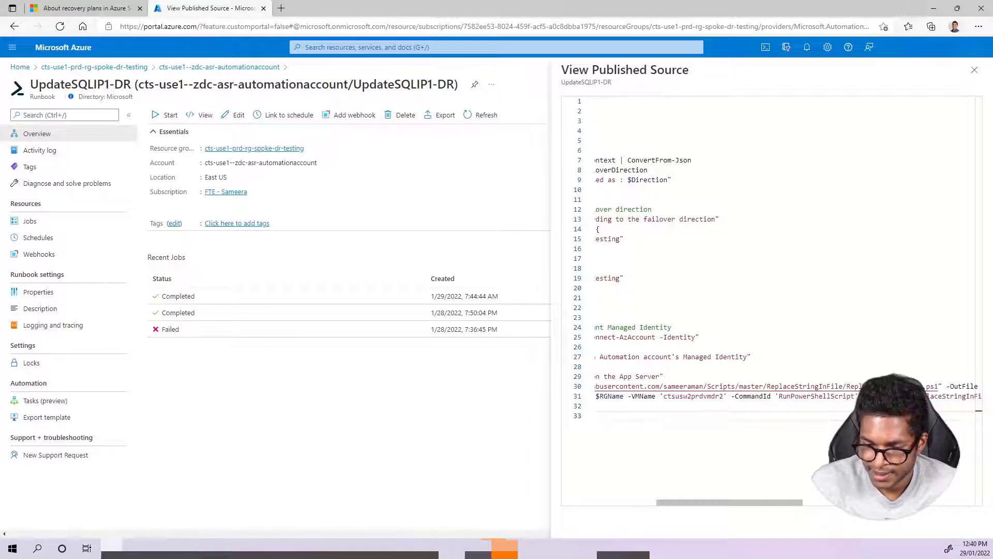
pyautogui.moveTo(942, 386); pyautogui.dragTo(900, 386)
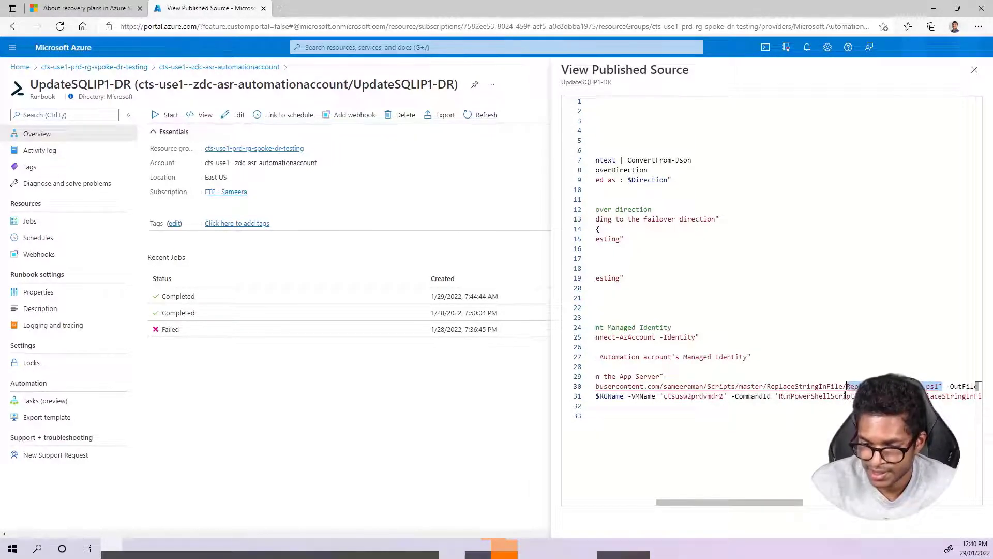
pyautogui.click(813, 502)
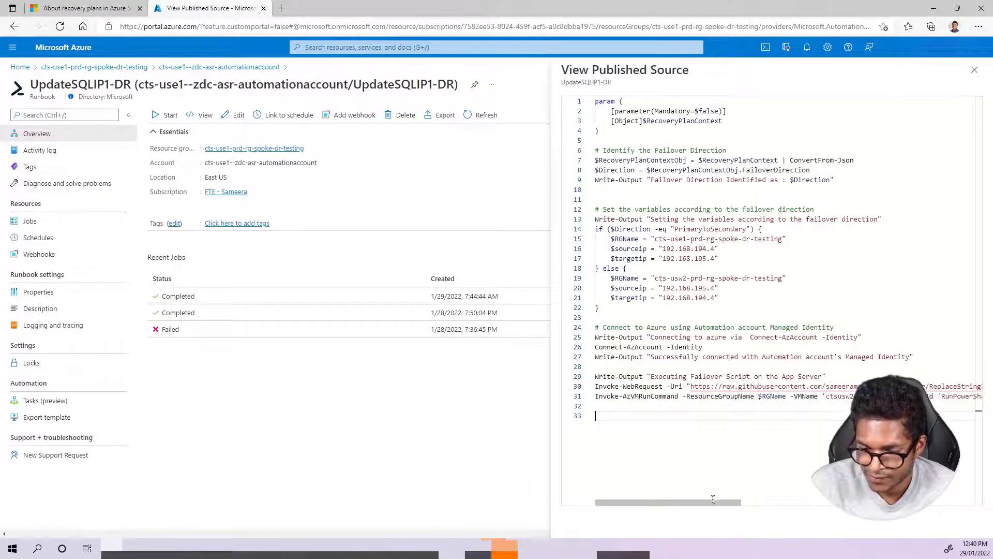
# Examine the Invoke-AzVMRunCommand line's parameters, including the appsettings.json file path and the find and replace values
pyautogui.moveTo(713, 499); pyautogui.dragTo(957, 514)
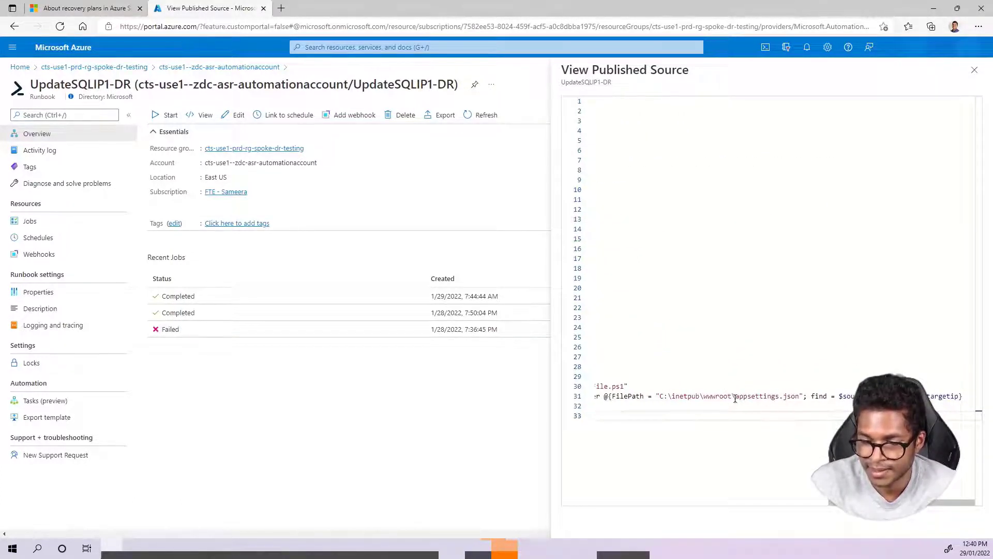
pyautogui.moveTo(735, 398); pyautogui.dragTo(799, 397)
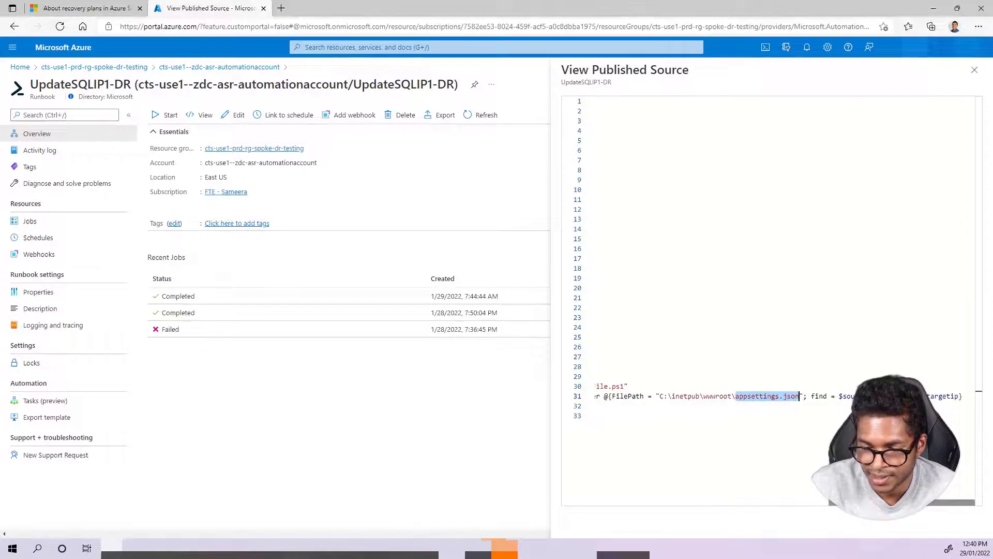
pyautogui.moveTo(859, 503); pyautogui.dragTo(584, 515)
pyautogui.click(651, 436)
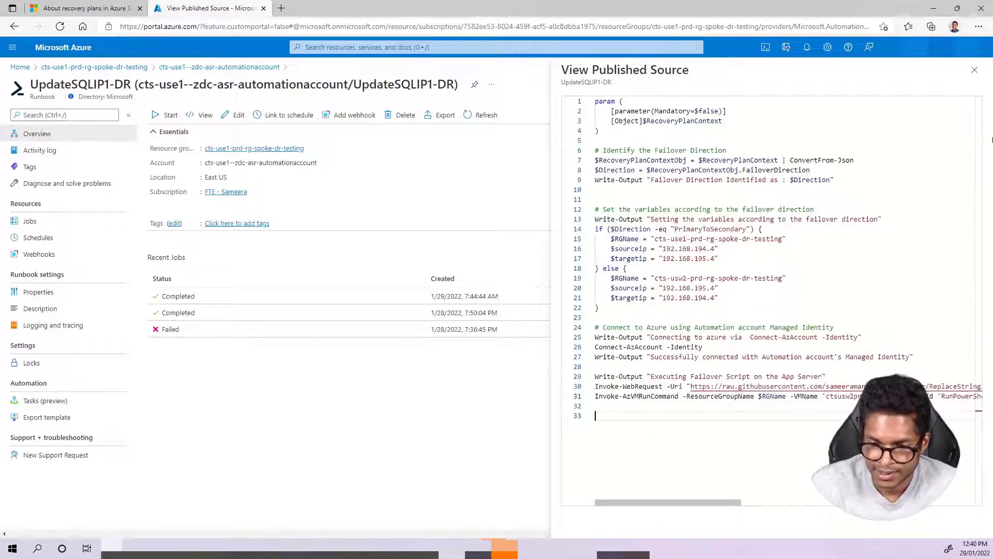
pyautogui.moveTo(682, 396); pyautogui.dragTo(594, 396)
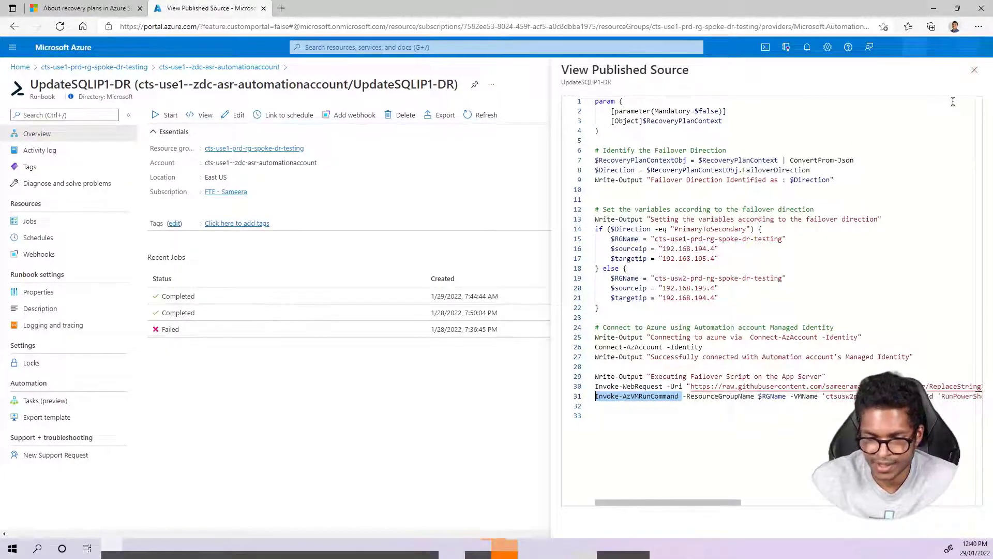
# Leave the runbook and automation account, and open the TodoApp recovery plan in the cts-use1-prd-rv1 Recovery Services vault
pyautogui.click(975, 71)
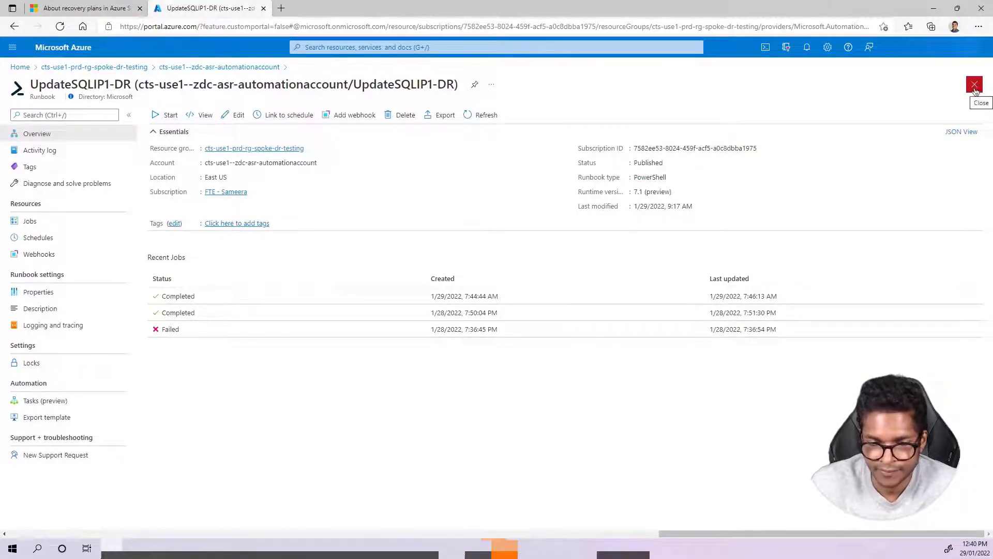
pyautogui.click(974, 88)
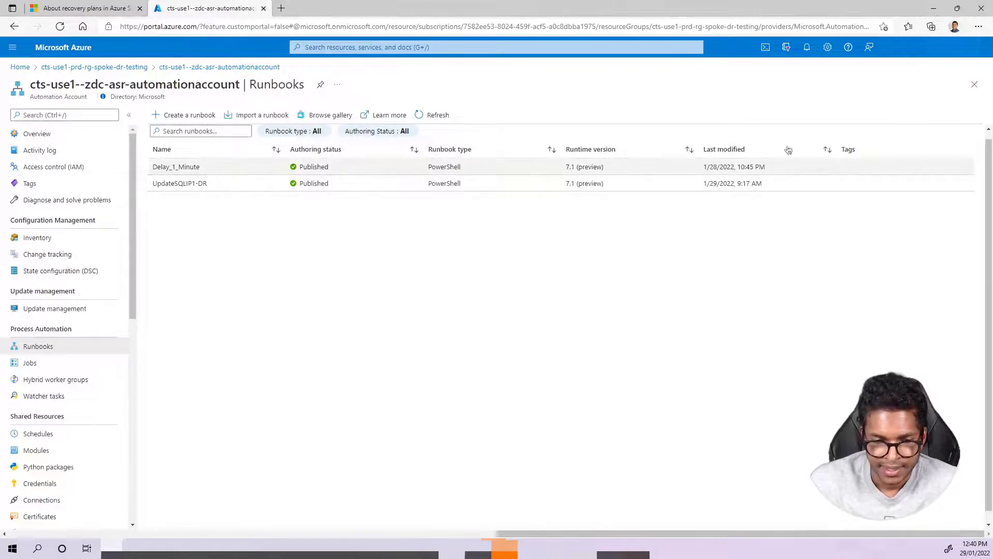
pyautogui.click(974, 84)
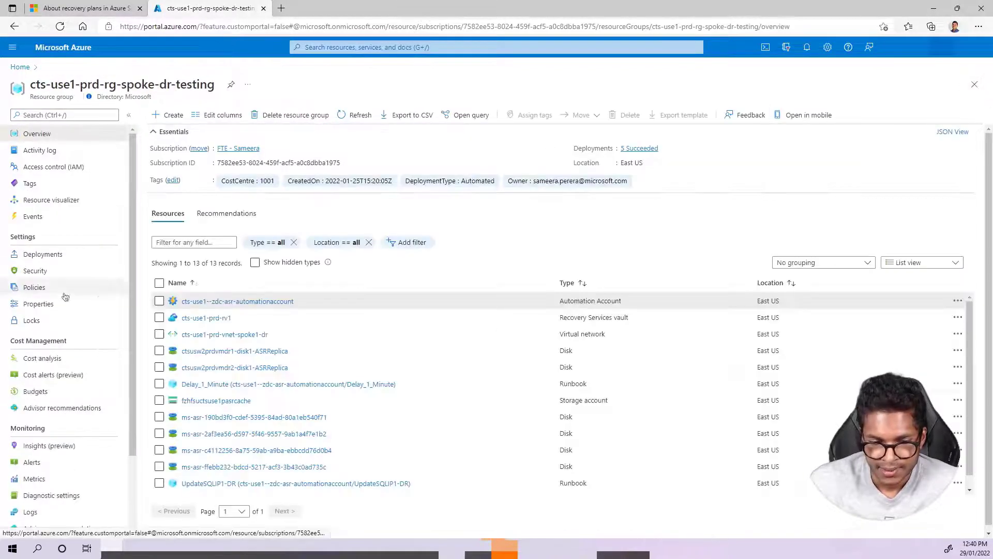
pyautogui.click(200, 319)
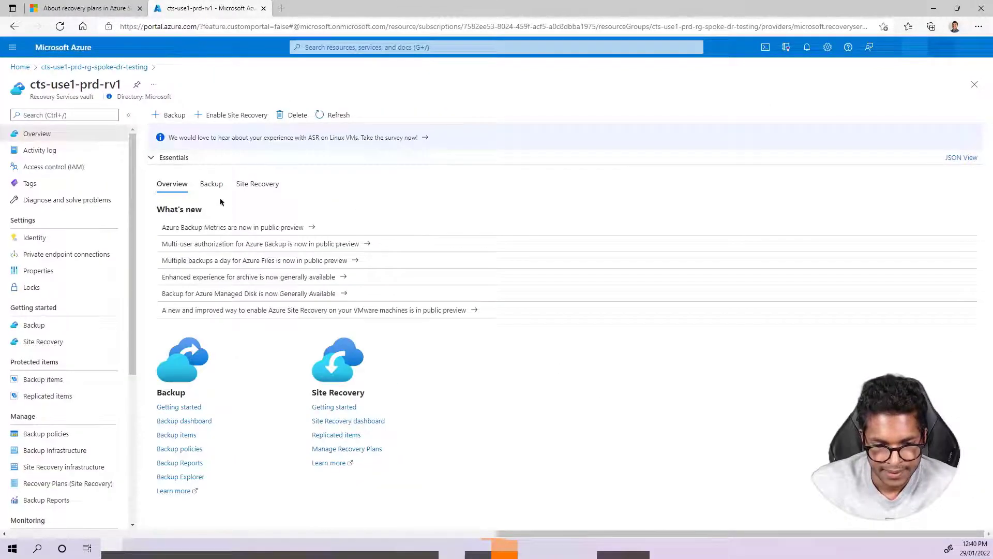
pyautogui.scroll(-1, 62, 414)
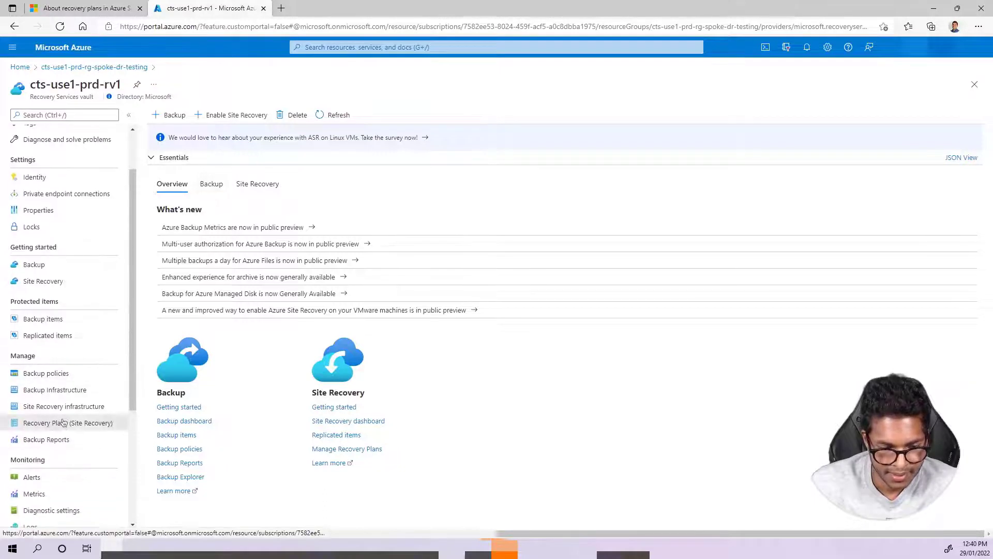
pyautogui.click(62, 423)
pyautogui.click(288, 171)
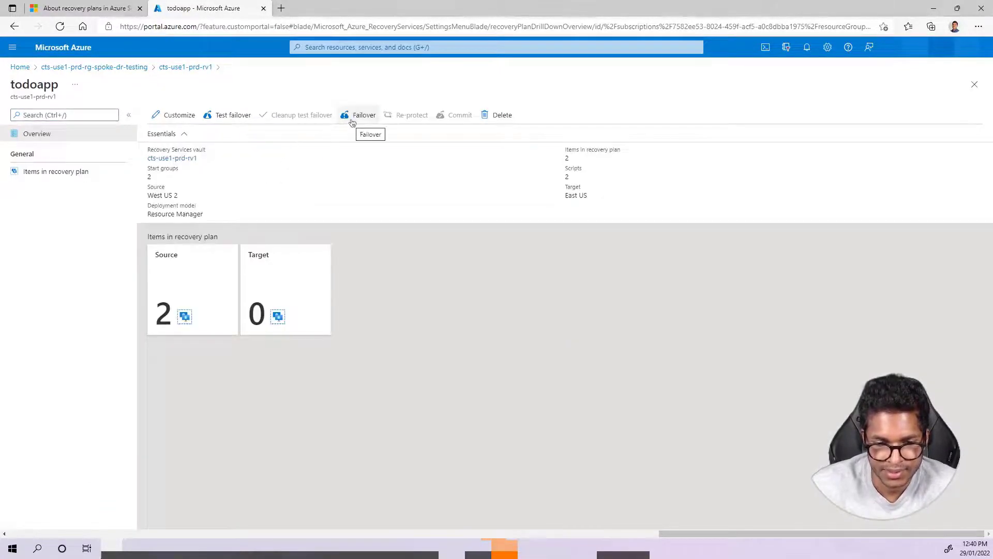
# Start a TodoApp failover from West US 2 to East US, skipping the test failover, with the latest processed recovery point and machine shutdown enabled
pyautogui.click(352, 120)
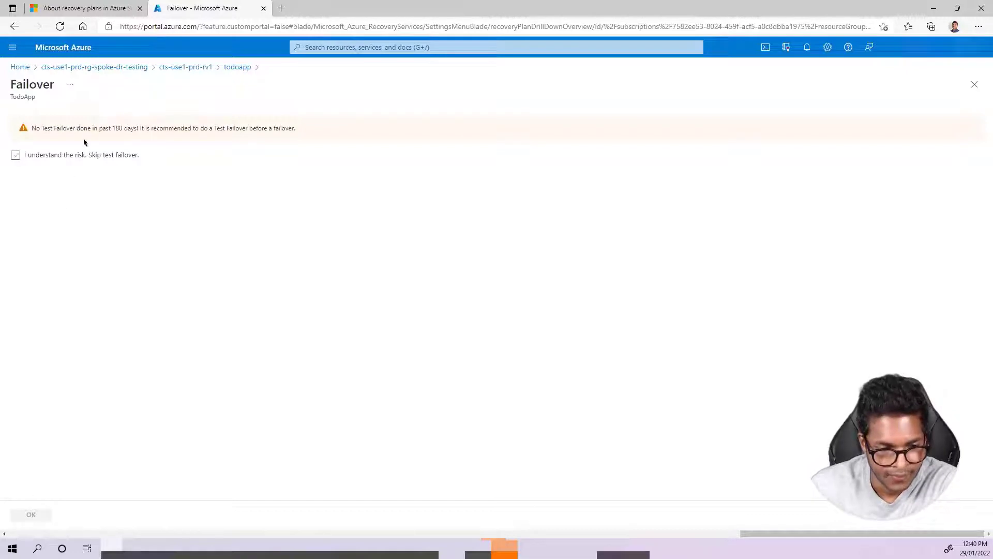
pyautogui.click(98, 162)
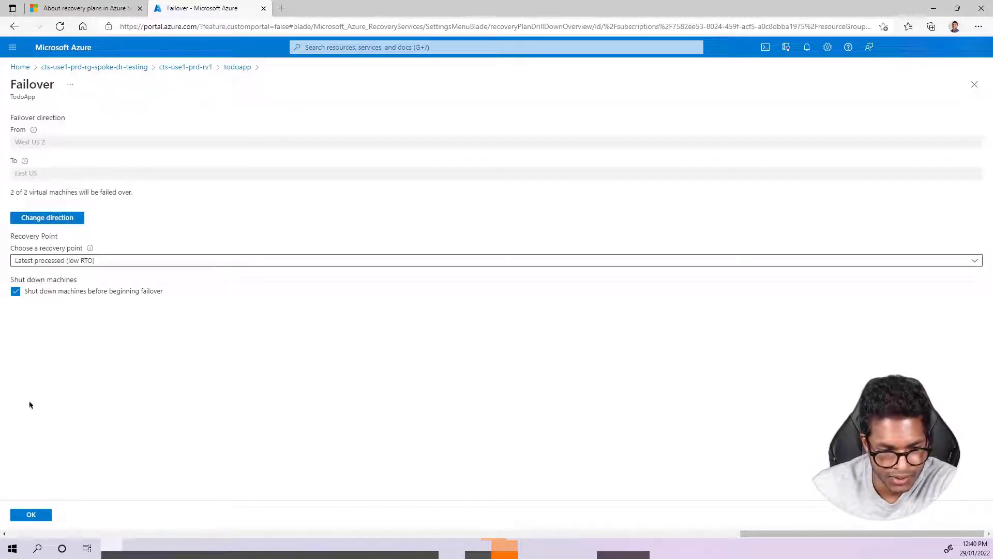
pyautogui.click(32, 516)
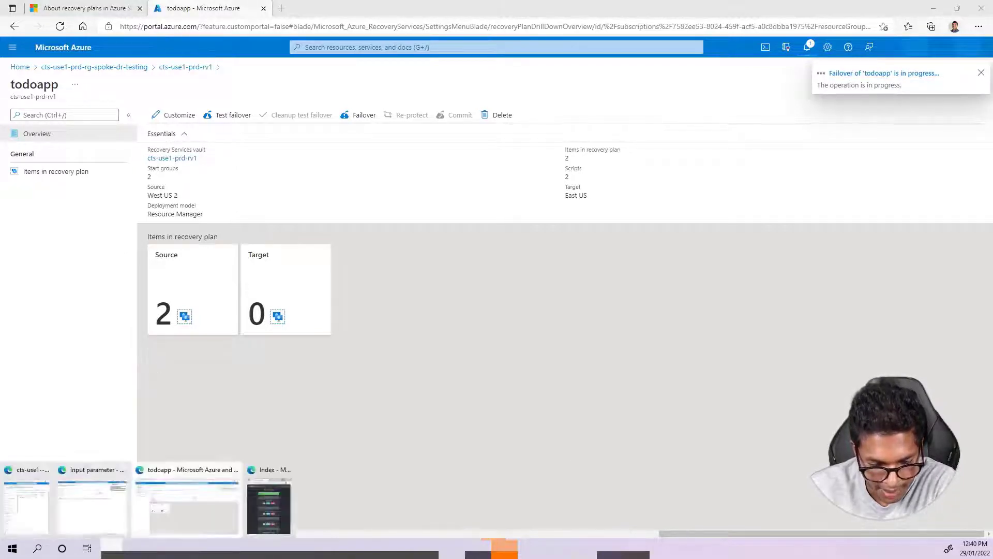
# Switch to the TodoList App browser window and check its to-do list and the IP address it is served from
pyautogui.click(272, 504)
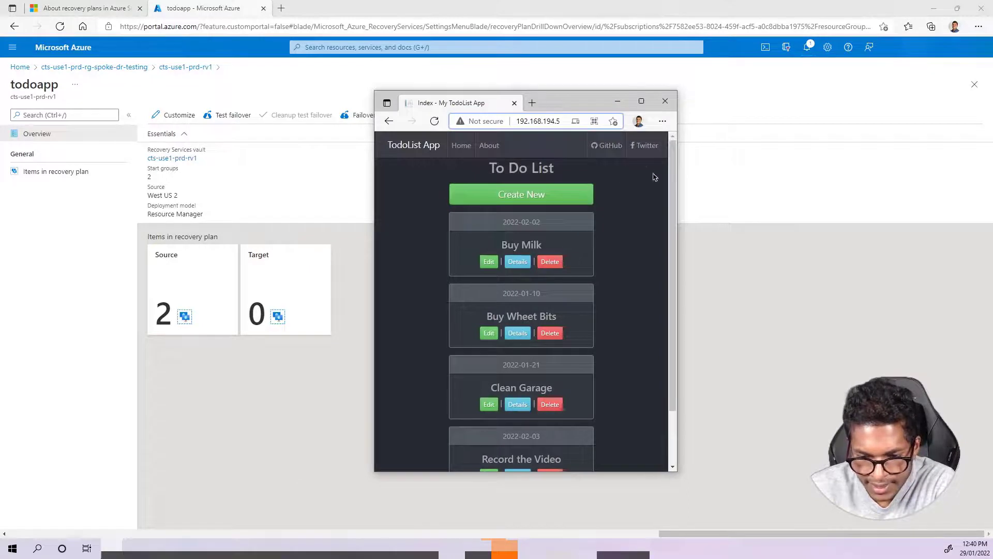
pyautogui.moveTo(672, 187)
pyautogui.mouseDown()
pyautogui.moveTo(676, 242)
pyautogui.moveTo(674, 188)
pyautogui.mouseUp()
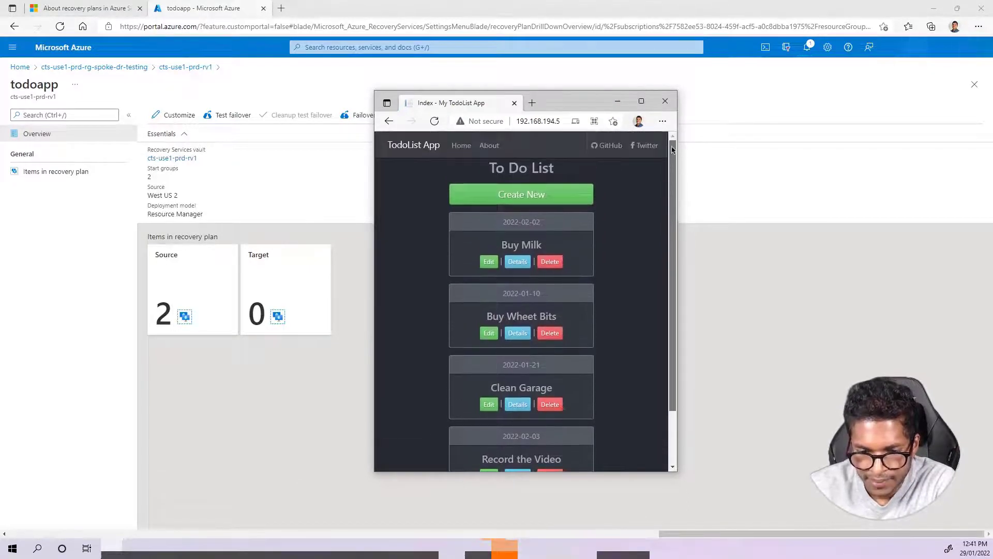
pyautogui.click(554, 122)
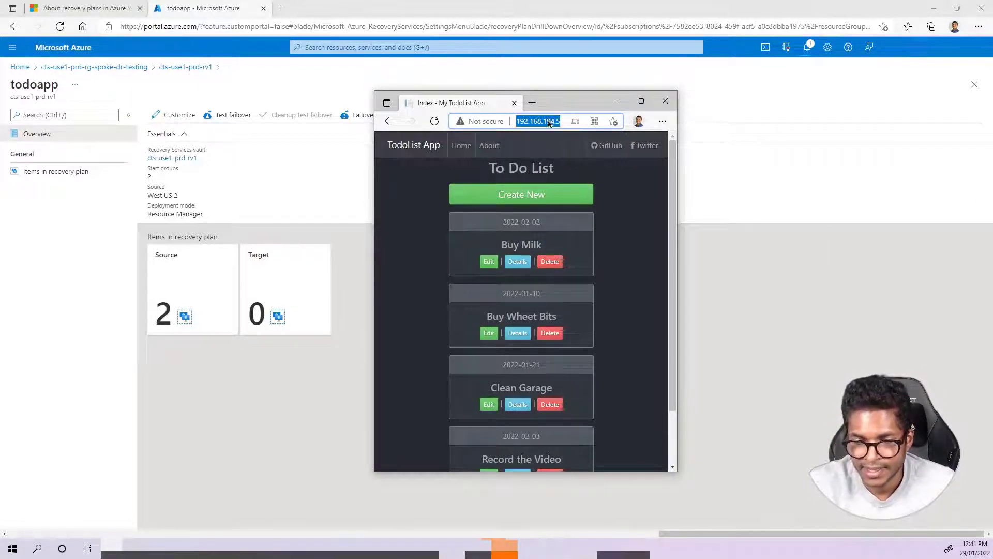
# Open the running todoapp failover job from the portal notifications and expand its shutdown, failover, group start and post-step entries
pyautogui.click(808, 51)
pyautogui.click(809, 51)
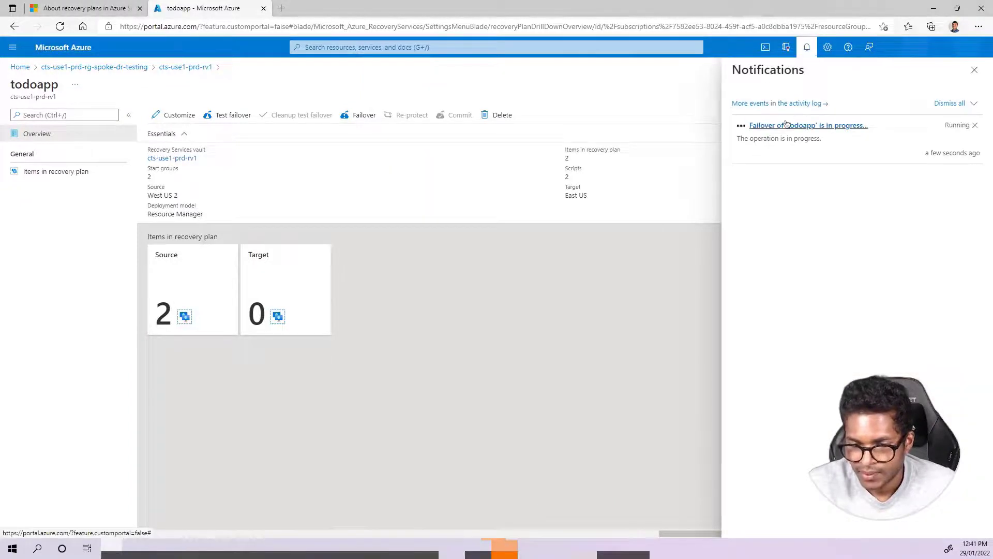
pyautogui.click(786, 126)
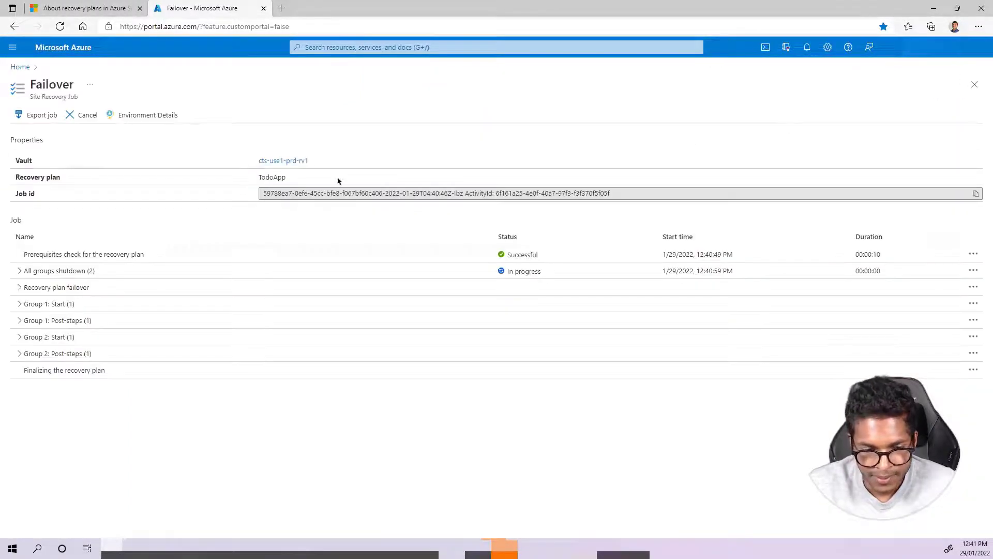
pyautogui.click(20, 270)
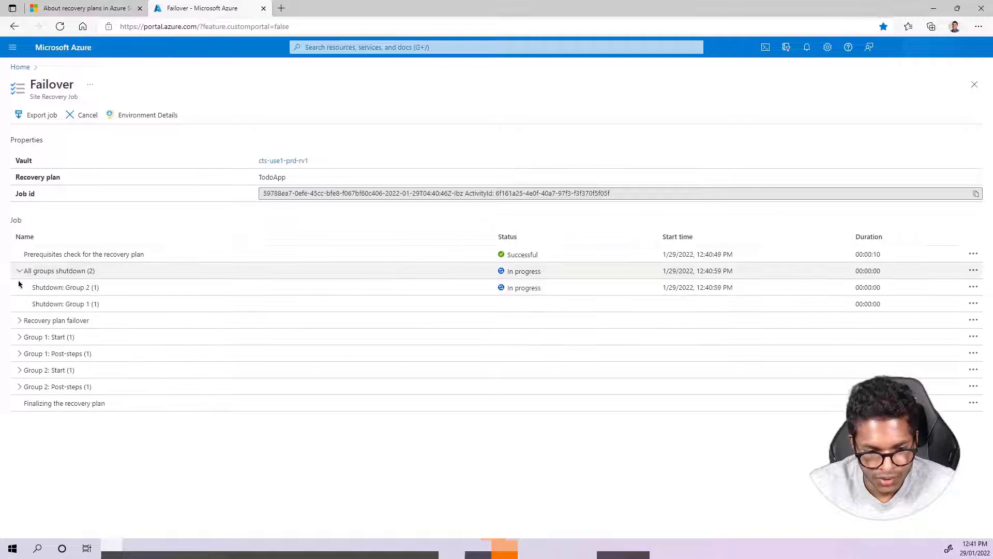
pyautogui.click(19, 320)
pyautogui.click(20, 370)
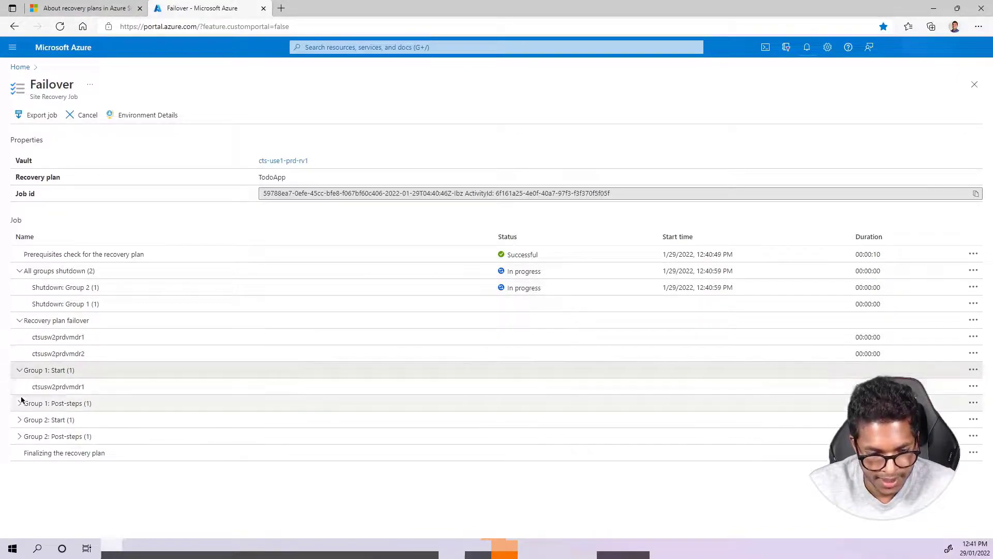
pyautogui.click(22, 406)
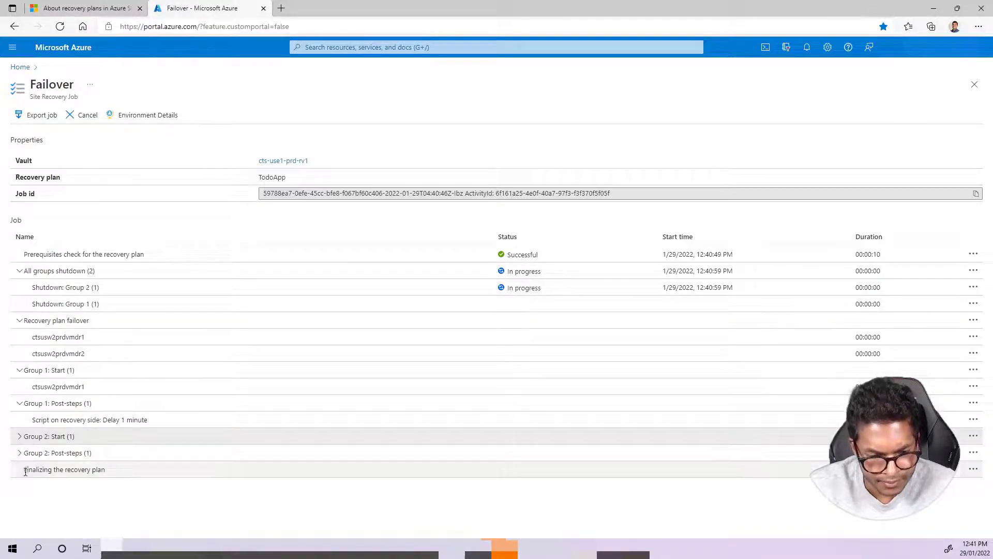
pyautogui.click(22, 436)
pyautogui.click(20, 469)
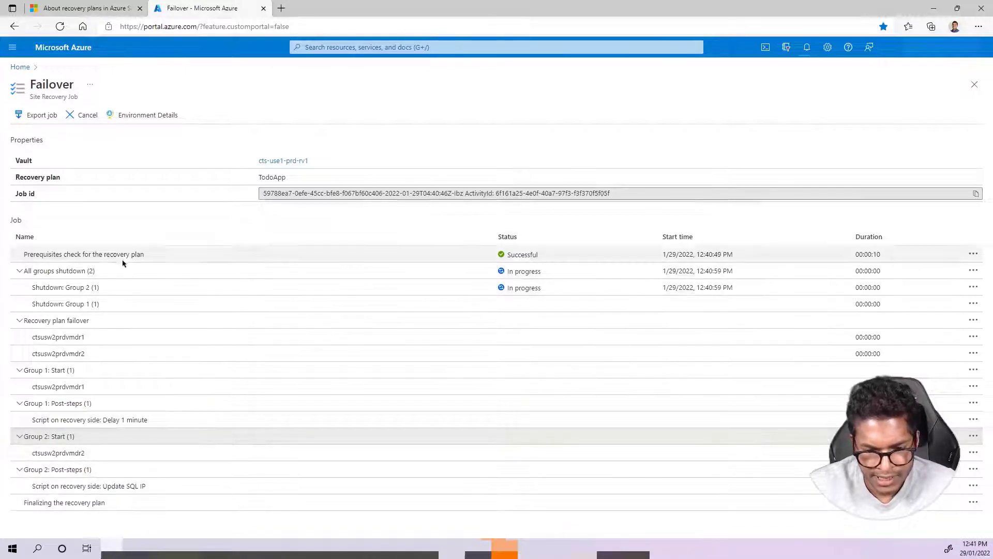
# Examine the failover job's order of operations, from the group shutdowns through the virtual machine failovers to the Group 1 start
pyautogui.moveTo(98, 274); pyautogui.dragTo(562, 300)
pyautogui.click(571, 294)
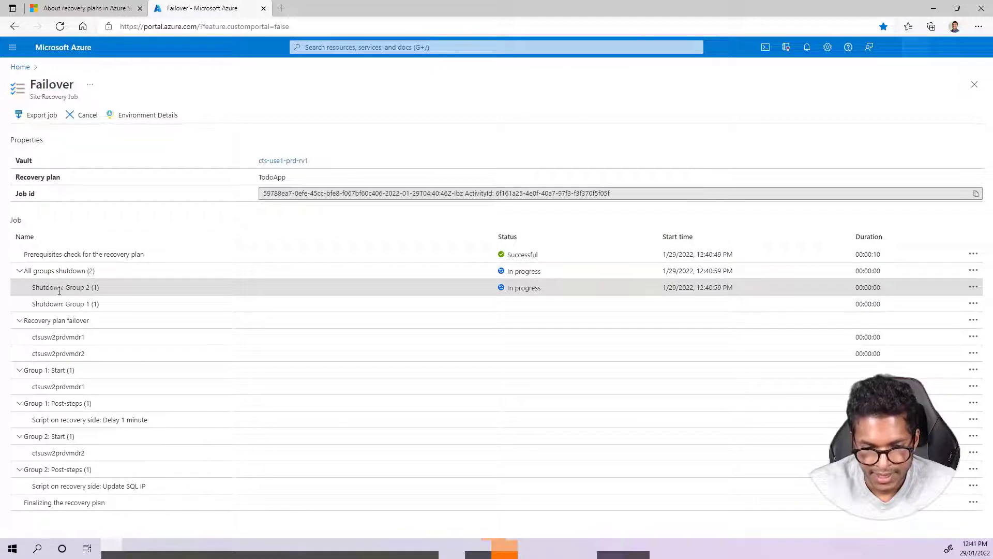
pyautogui.moveTo(60, 289); pyautogui.dragTo(153, 311)
pyautogui.click(77, 287)
pyautogui.moveTo(81, 287); pyautogui.dragTo(114, 351)
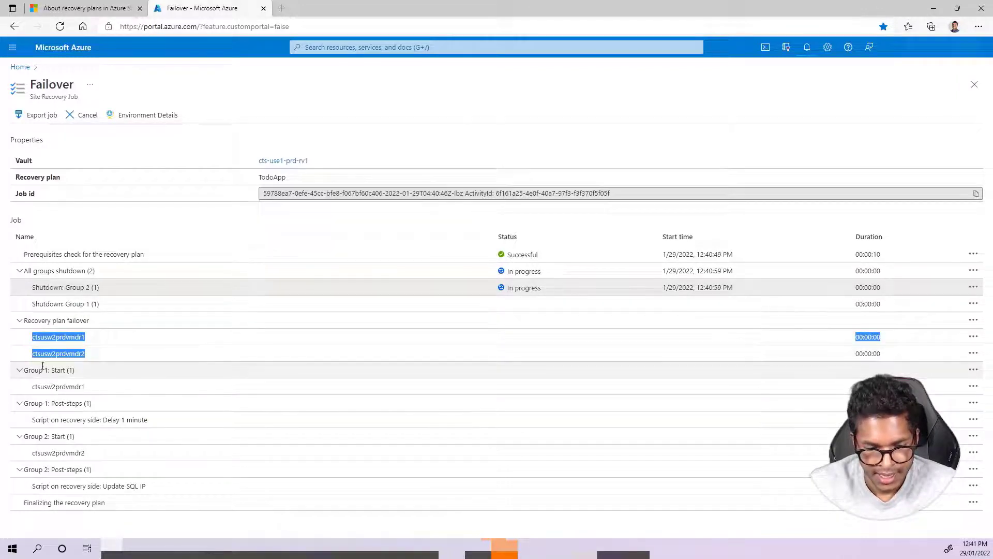
pyautogui.moveTo(43, 368); pyautogui.dragTo(103, 386)
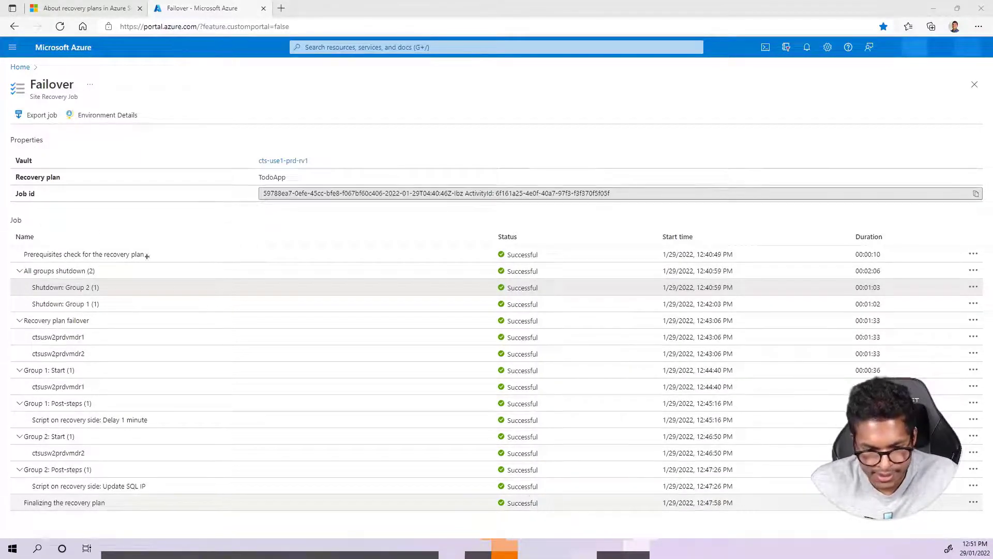
# Review the status and start time of every stage in the TodoApp failover job
pyautogui.moveTo(8, 210); pyautogui.dragTo(767, 523)
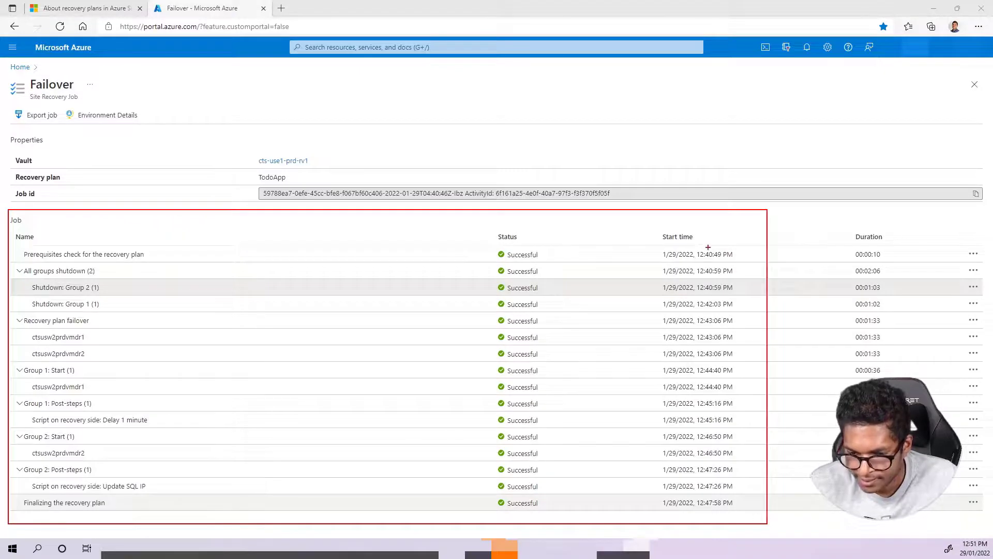
pyautogui.moveTo(694, 241); pyautogui.dragTo(782, 379)
pyautogui.hotkey('ctrl', 'z')
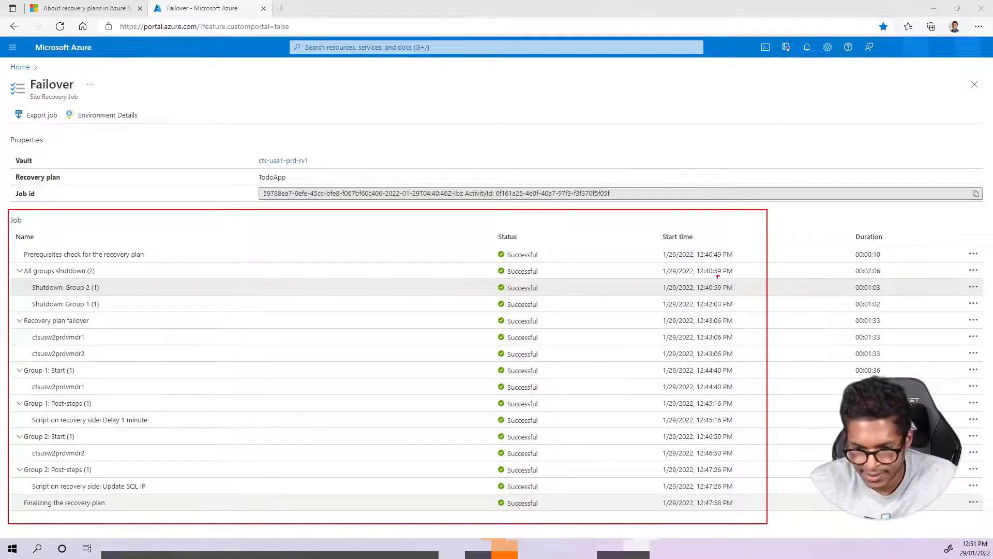
pyautogui.moveTo(689, 243); pyautogui.dragTo(757, 516)
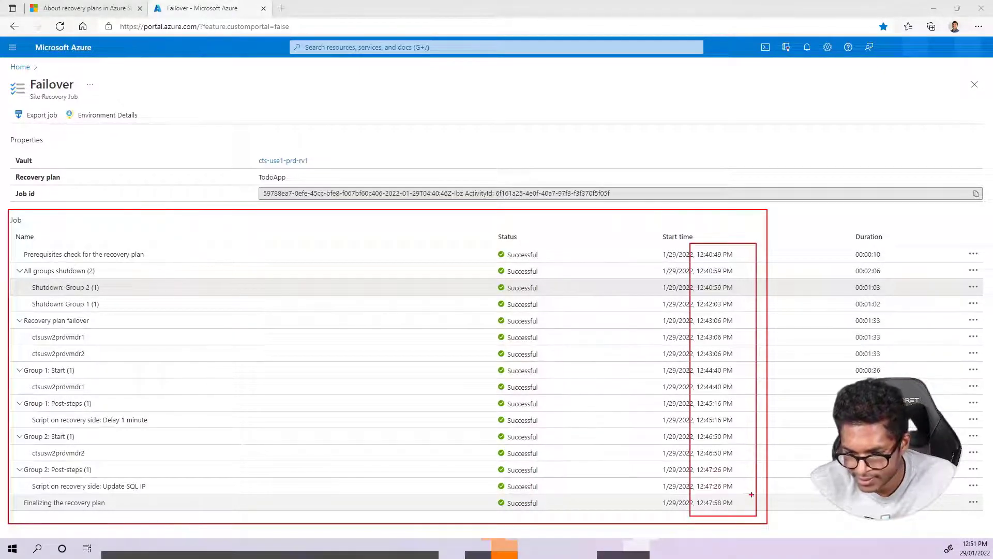
pyautogui.press('Escape')
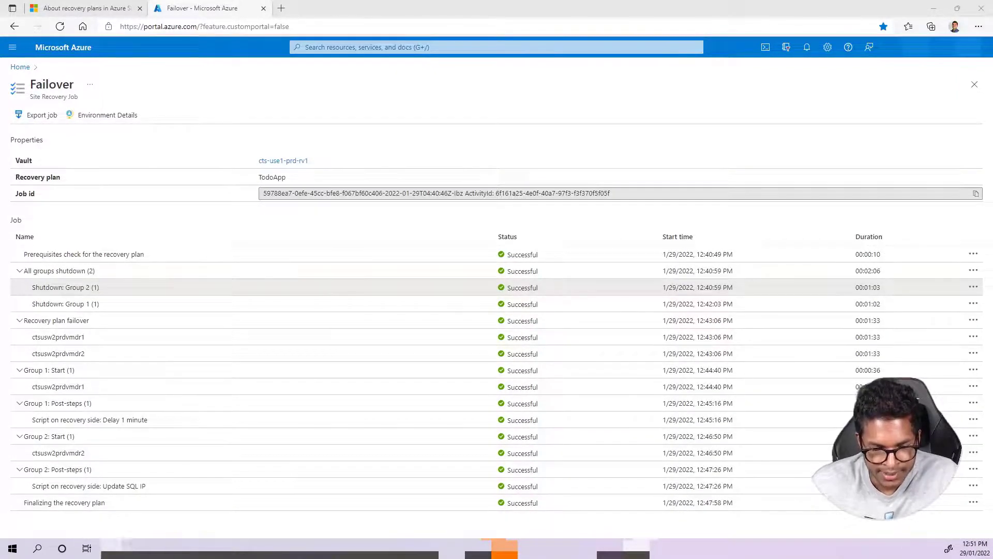
# Switch to the TodoList App browser window and check the third octet of the address the app runs on after failover
pyautogui.moveTo(134, 548)
pyautogui.click(282, 496)
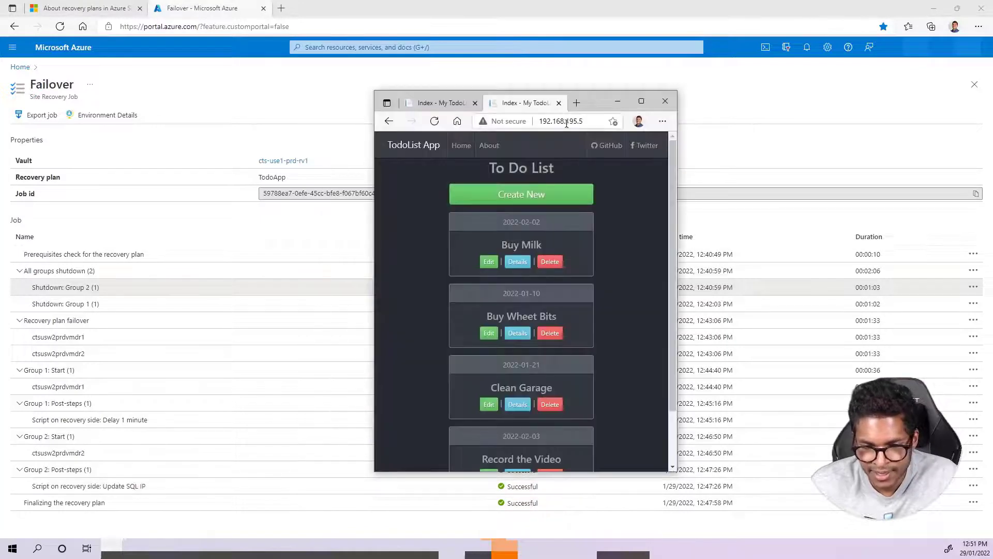
pyautogui.click(566, 124)
pyautogui.click(545, 121)
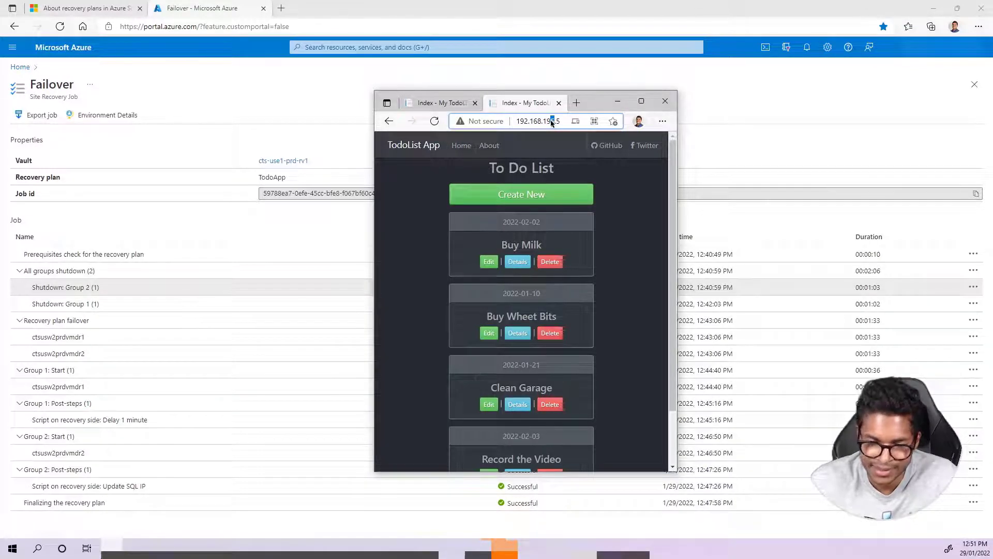
# Reload the TodoList App at its original address 192.168.194.5 and return to the app at 192.168.195.5
pyautogui.click(439, 104)
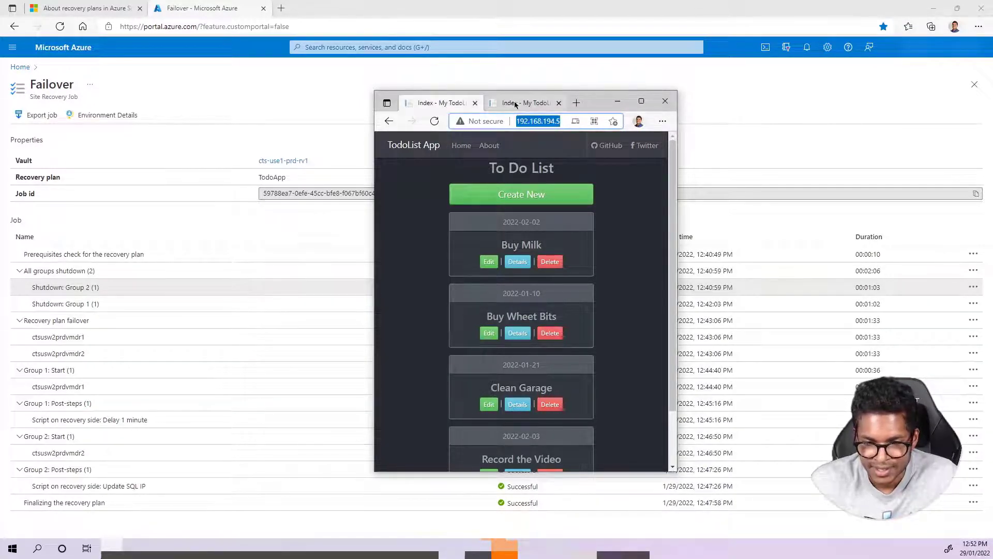
pyautogui.click(514, 103)
pyautogui.click(452, 105)
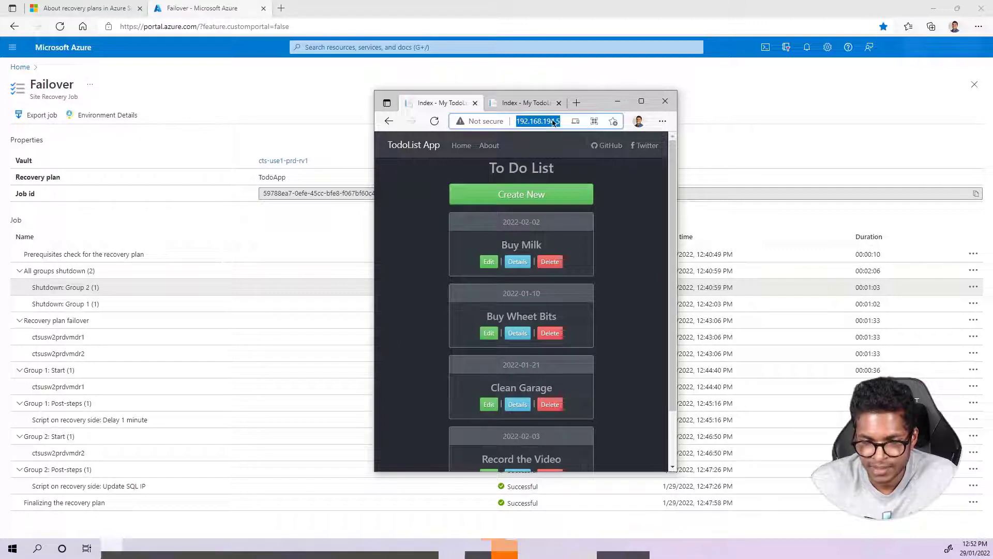
pyautogui.press('Return')
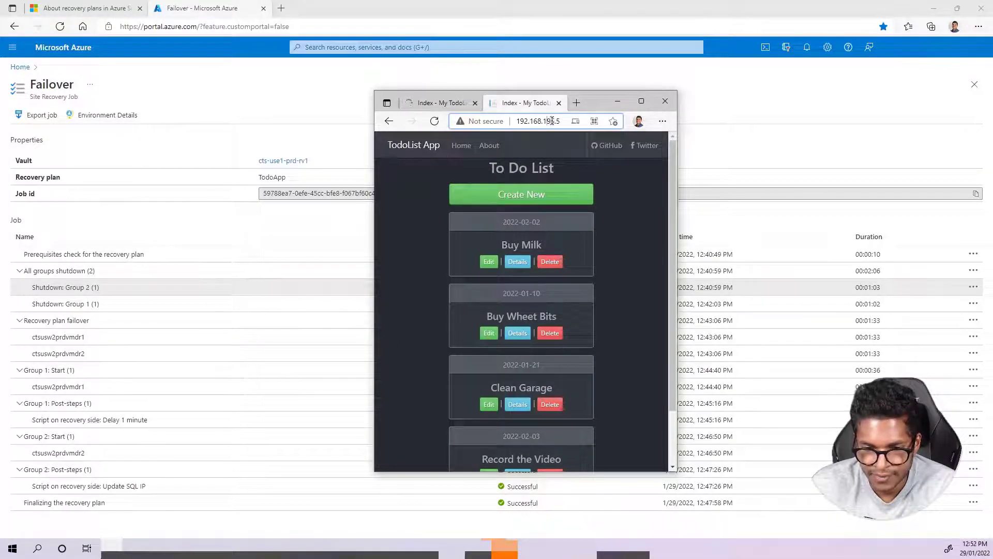
pyautogui.moveTo(552, 121); pyautogui.dragTo(557, 122)
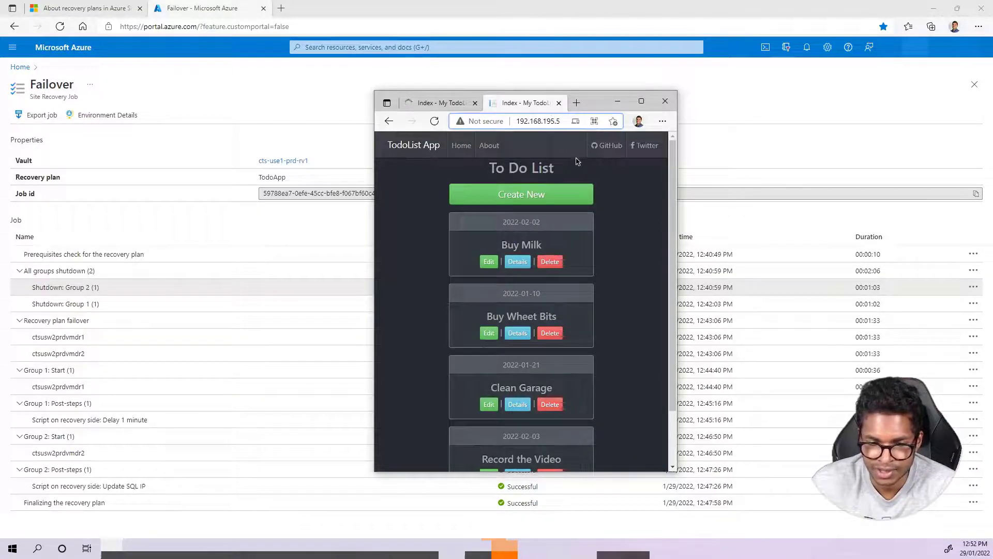
# Look through the to-do items of the failed-over TodoList App down to the Record the Video entry
pyautogui.scroll(-2, 593, 382)
pyautogui.scroll(3, 593, 382)
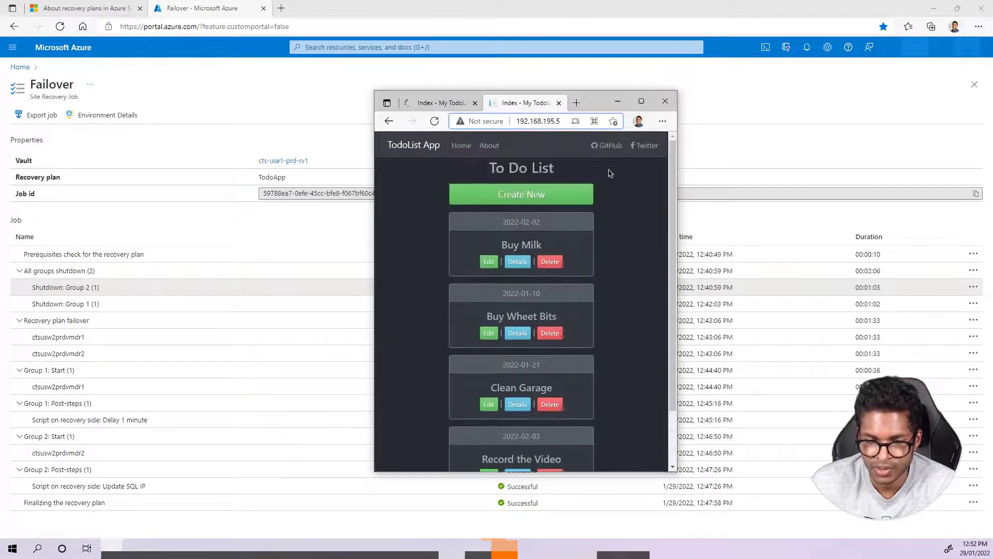
pyautogui.scroll(-1, 603, 243)
pyautogui.scroll(1, 601, 246)
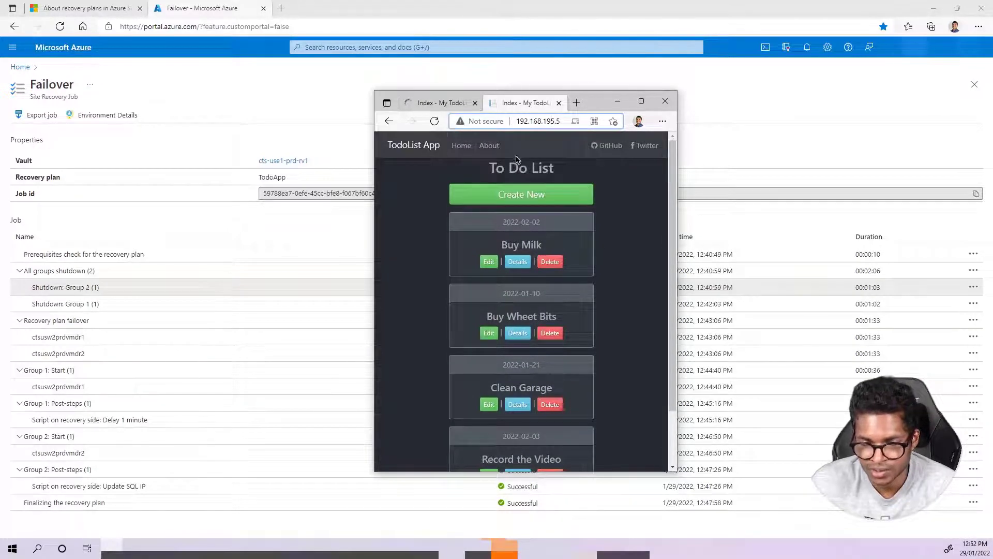
pyautogui.scroll(-2, 530, 256)
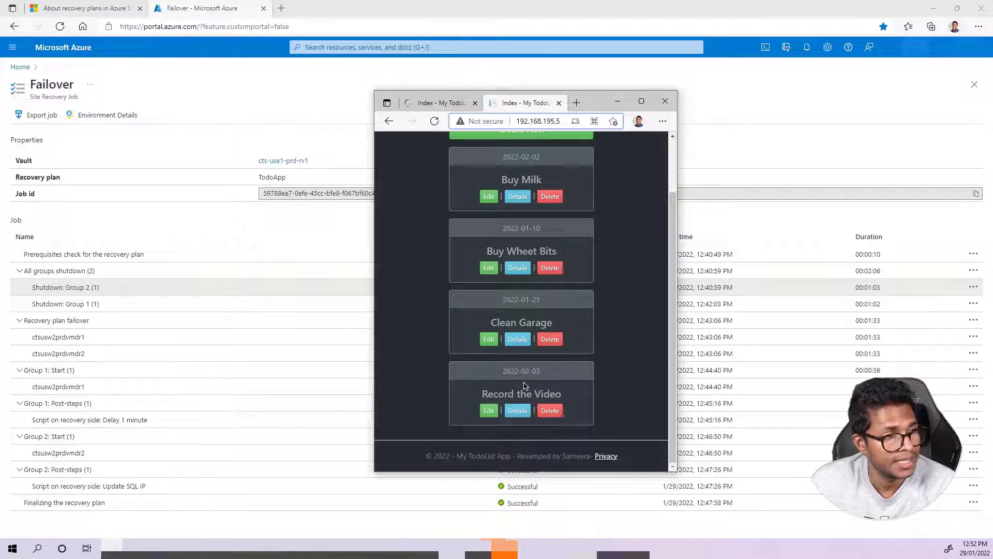
pyautogui.scroll(2, 528, 228)
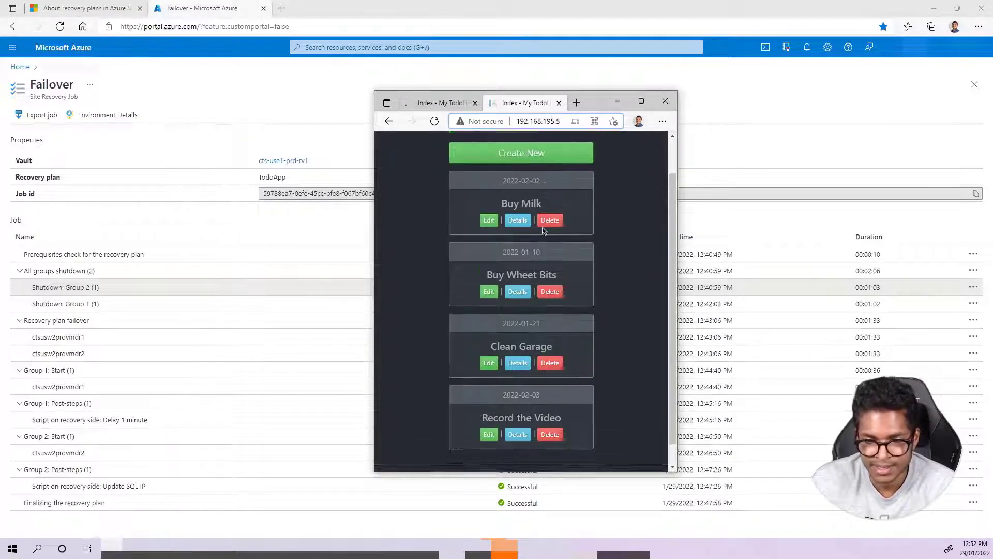
pyautogui.scroll(-2, 528, 243)
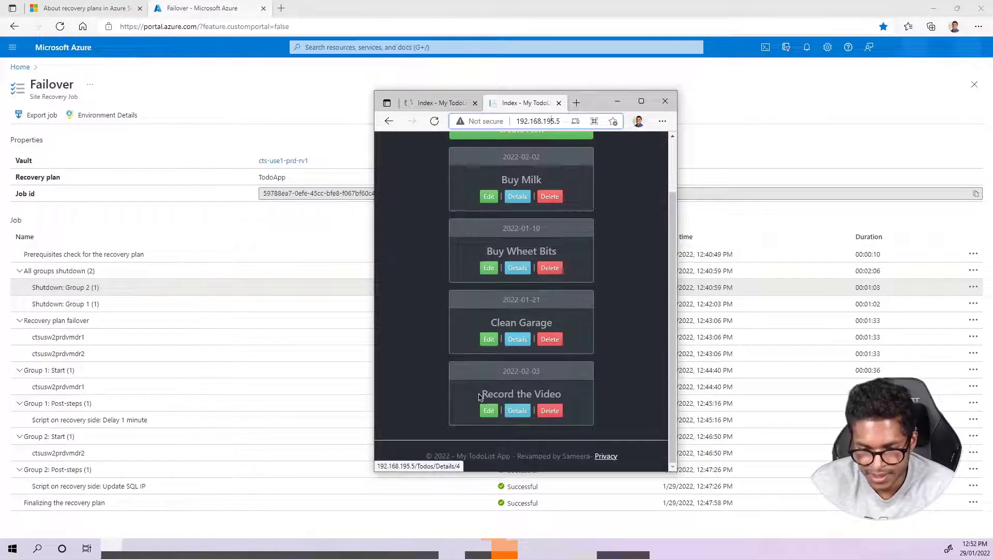
pyautogui.moveTo(482, 394); pyautogui.dragTo(559, 394)
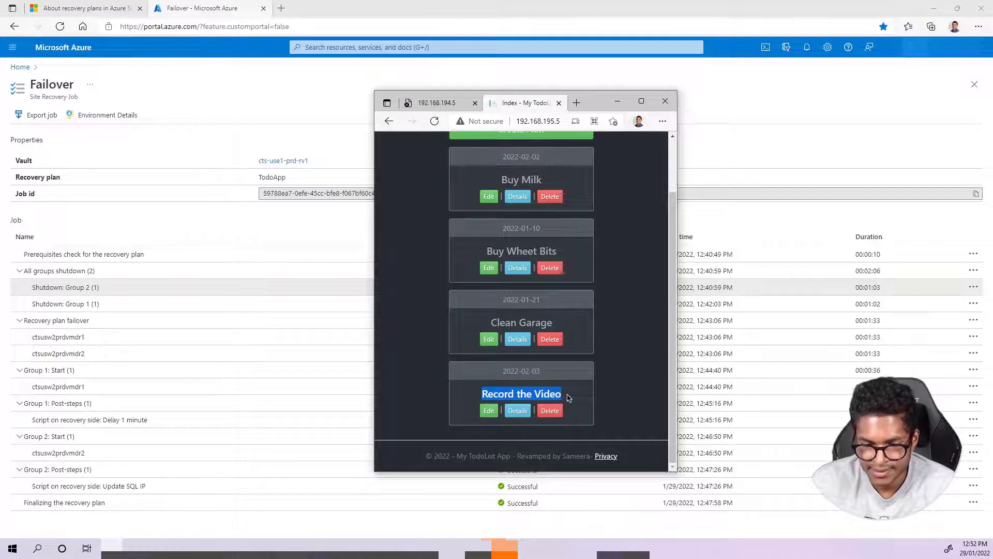
# Check whether the original address 192.168.194.5 responds, and return to the to-do list at 192.168.195.5
pyautogui.click(440, 103)
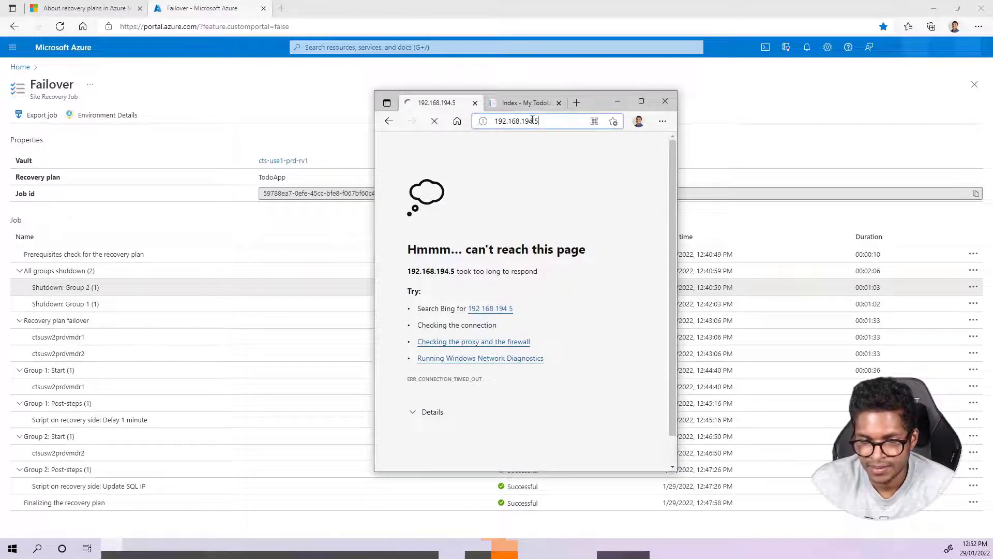
pyautogui.click(499, 121)
pyautogui.click(522, 104)
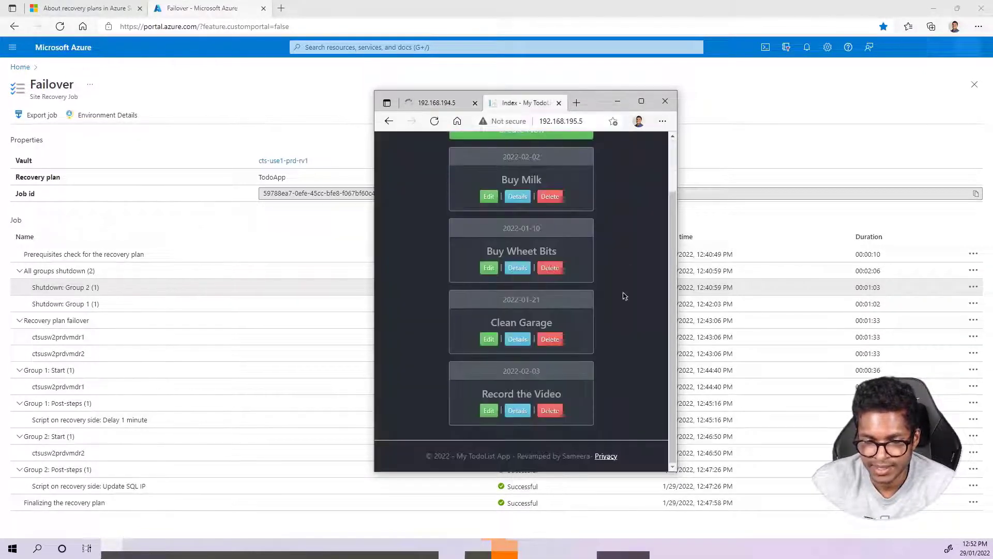
pyautogui.scroll(3, 615, 302)
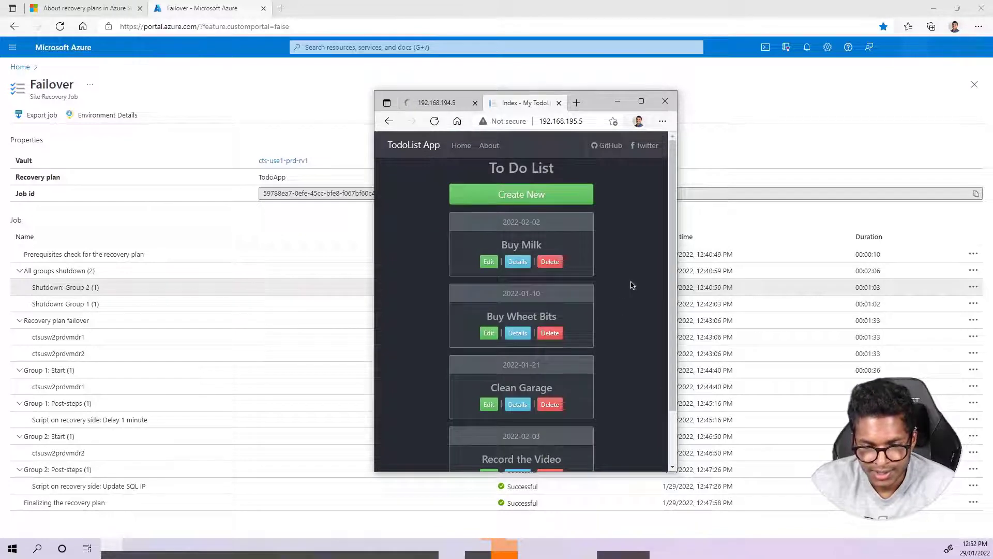
# Check the Azure East US server subnet in the asrlabsetup.png diagram, and minimize the picture
pyautogui.moveTo(610, 544)
pyautogui.click(652, 481)
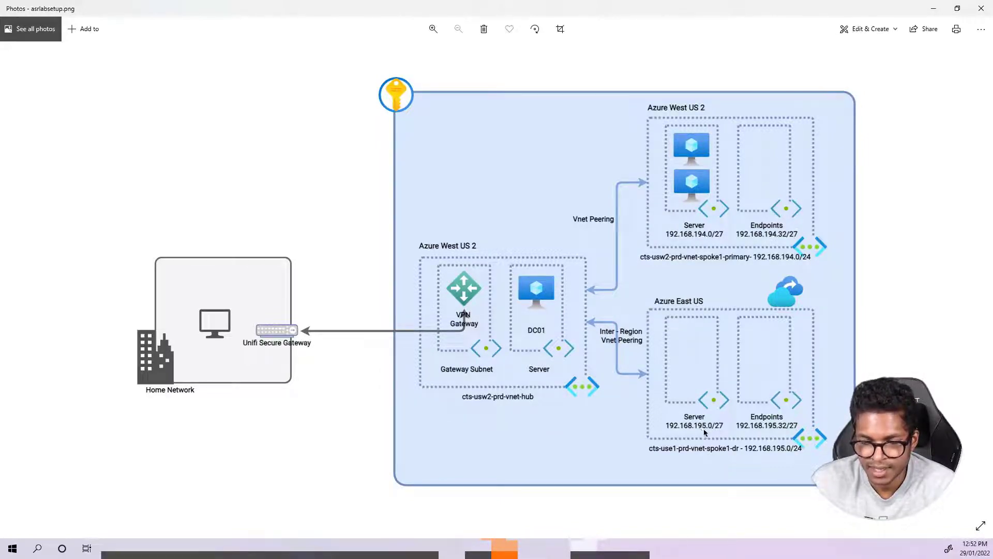
pyautogui.click(934, 8)
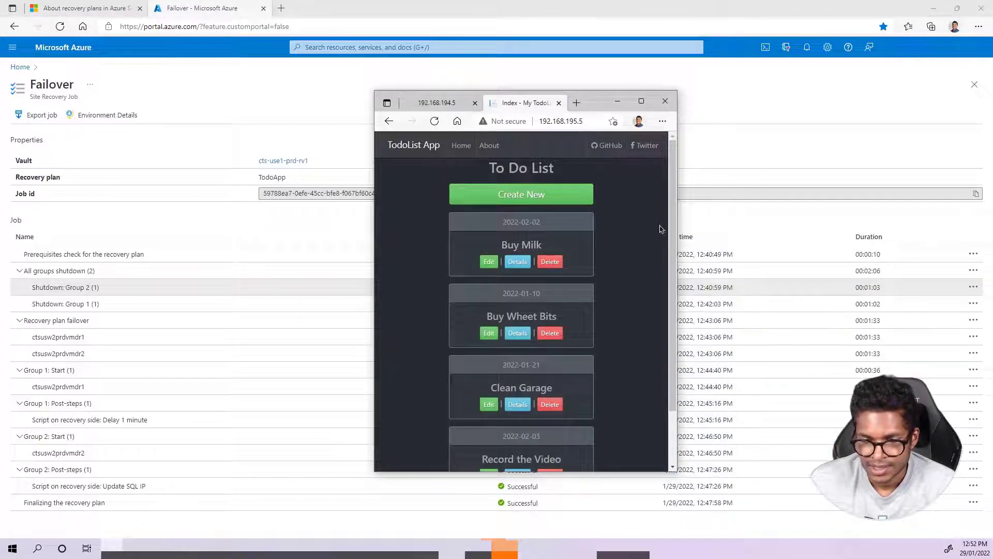
# Return to the TodoApp failover job in the Azure portal and collapse all of its expanded stages
pyautogui.click(762, 112)
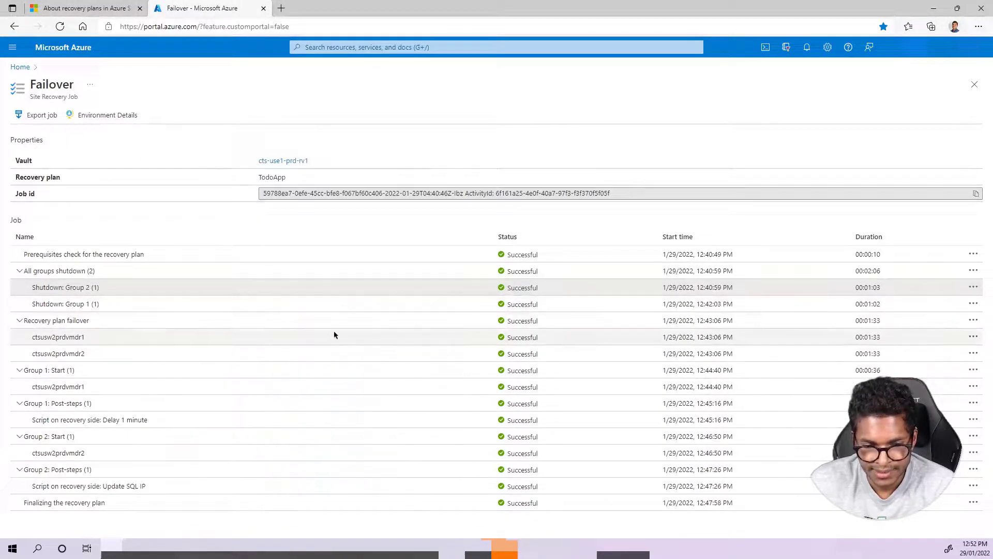
pyautogui.click(20, 272)
pyautogui.click(19, 287)
pyautogui.click(20, 304)
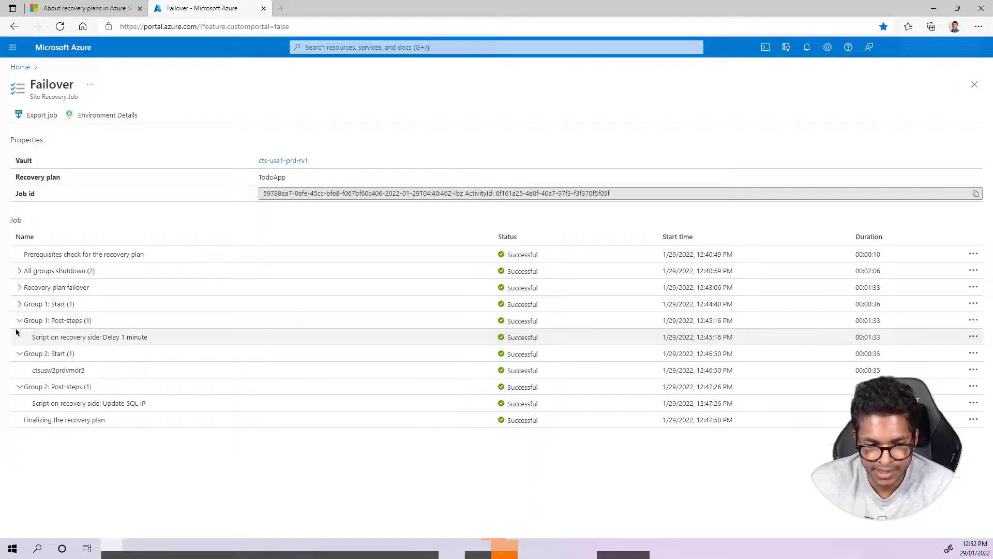
pyautogui.click(20, 321)
pyautogui.click(19, 336)
pyautogui.click(20, 354)
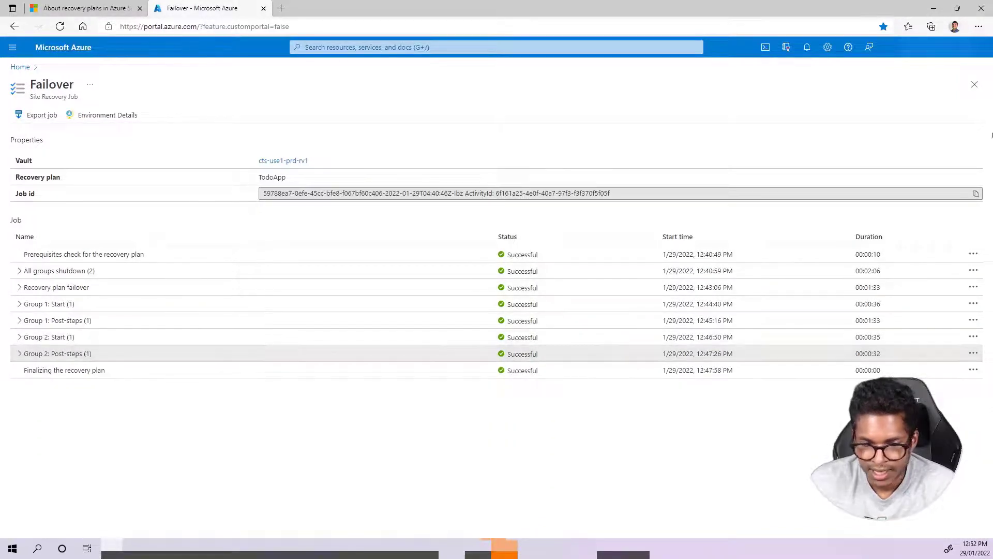
# Check the recent jobs of the Delay_1_Minute runbook in the cts-use1--zdc-asr-automationaccount automation account
pyautogui.click(973, 89)
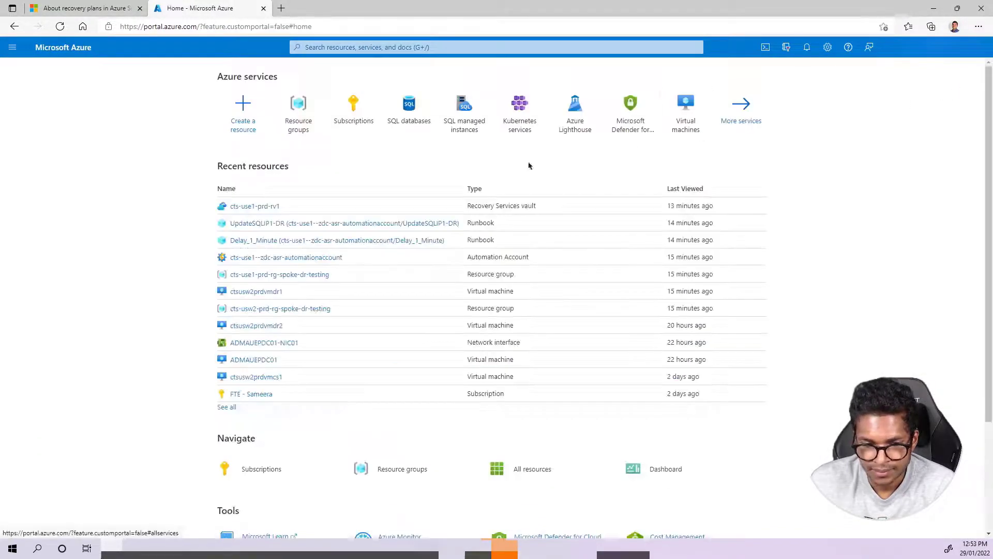
pyautogui.click(264, 257)
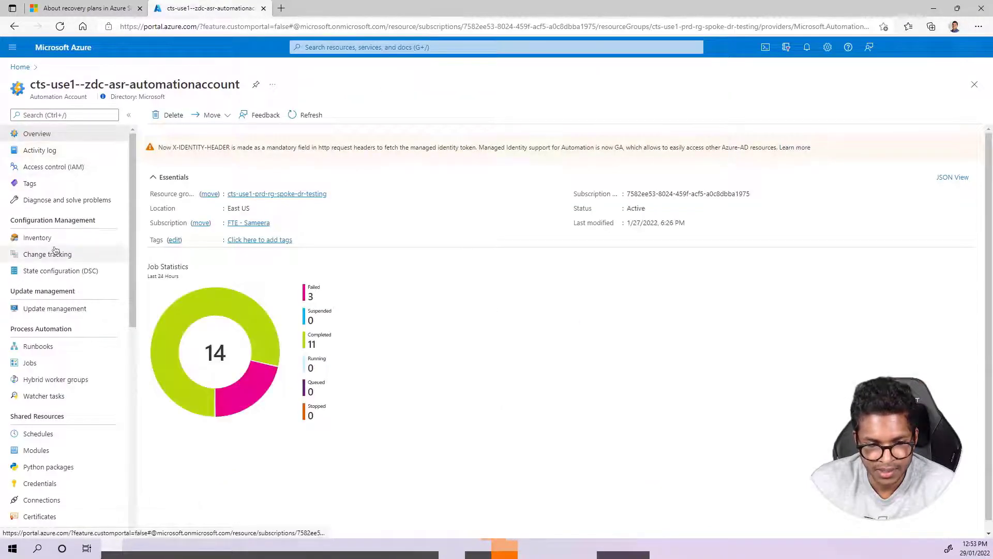
pyautogui.click(61, 347)
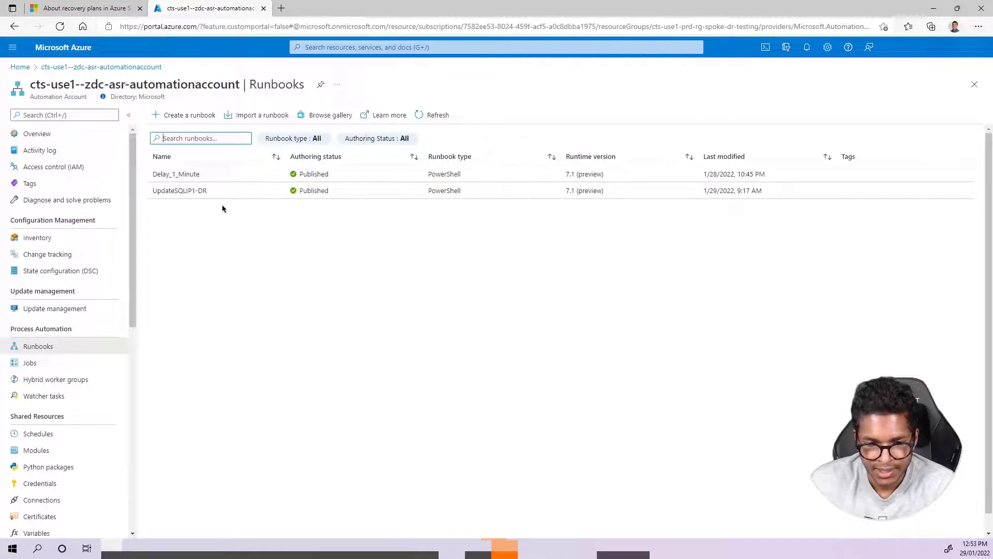
pyautogui.click(226, 178)
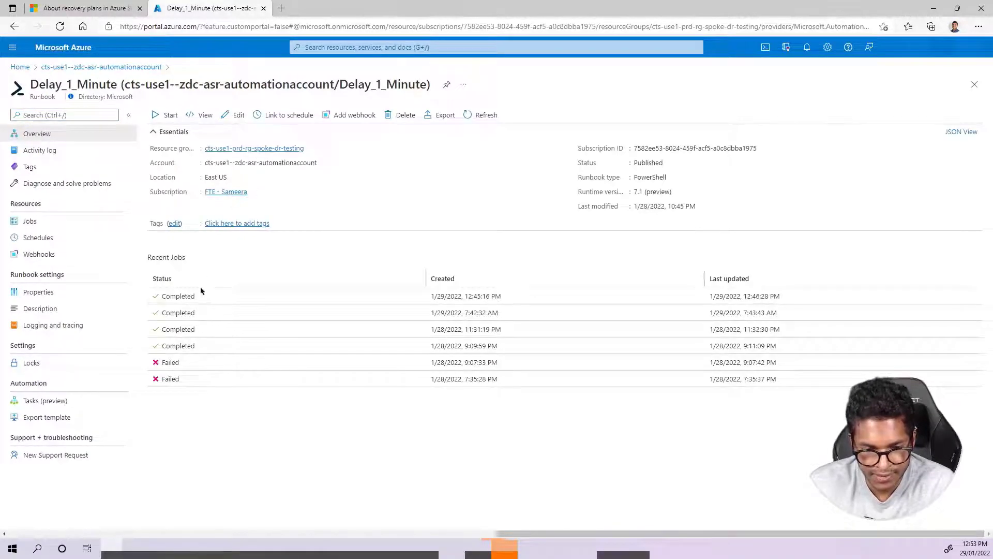
pyautogui.click(979, 84)
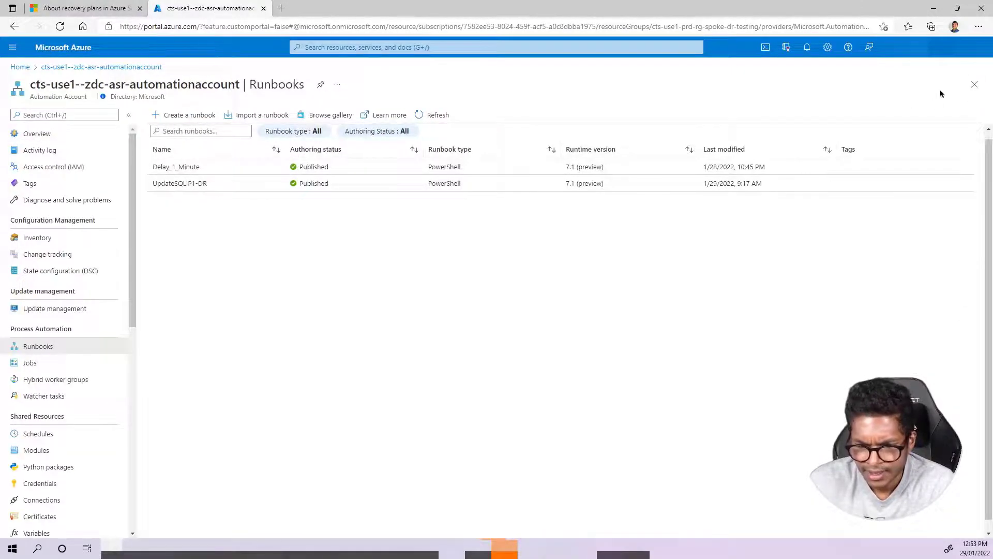
# Open the TodoApp recovery plan in the cts-use1-prd-rv1 vault and check its source and target items
pyautogui.click(974, 84)
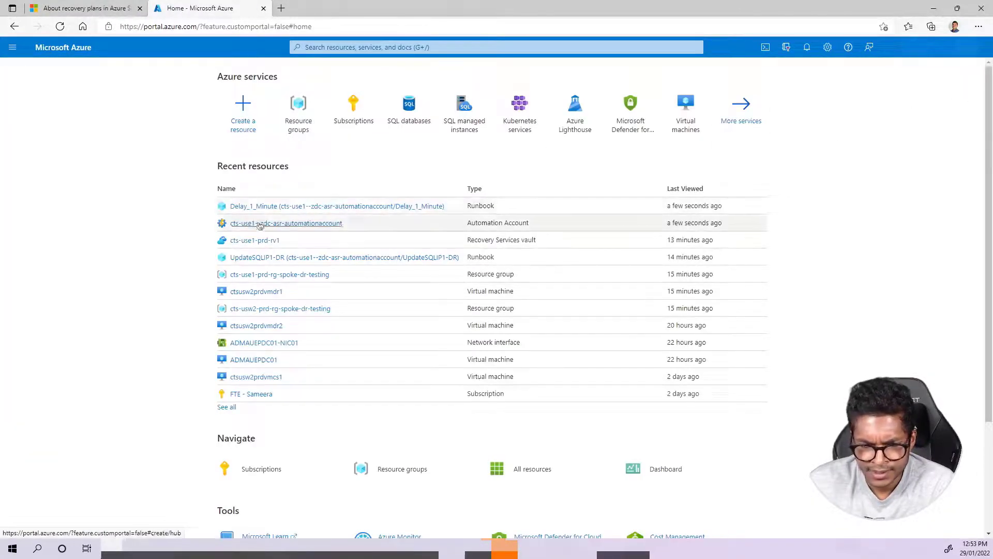
pyautogui.click(253, 240)
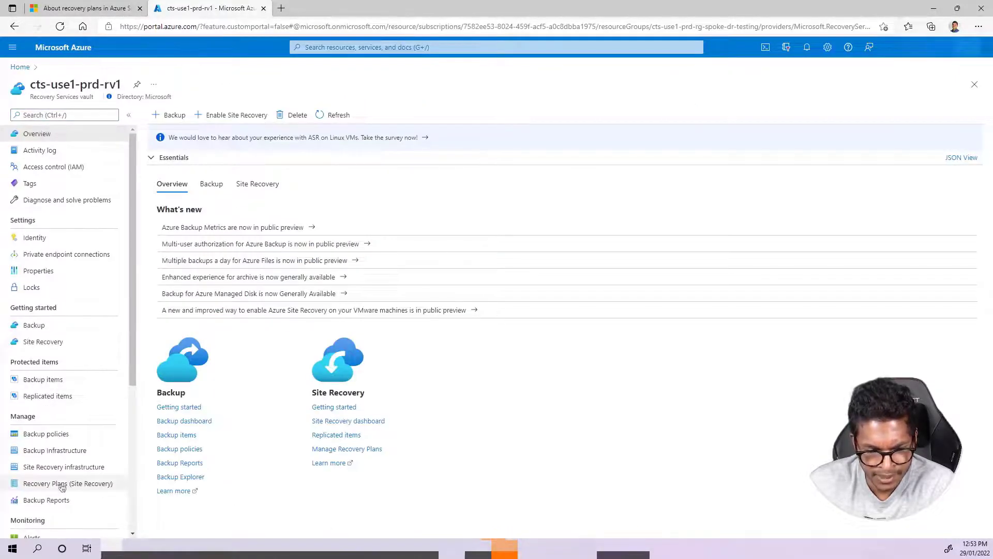
pyautogui.click(62, 485)
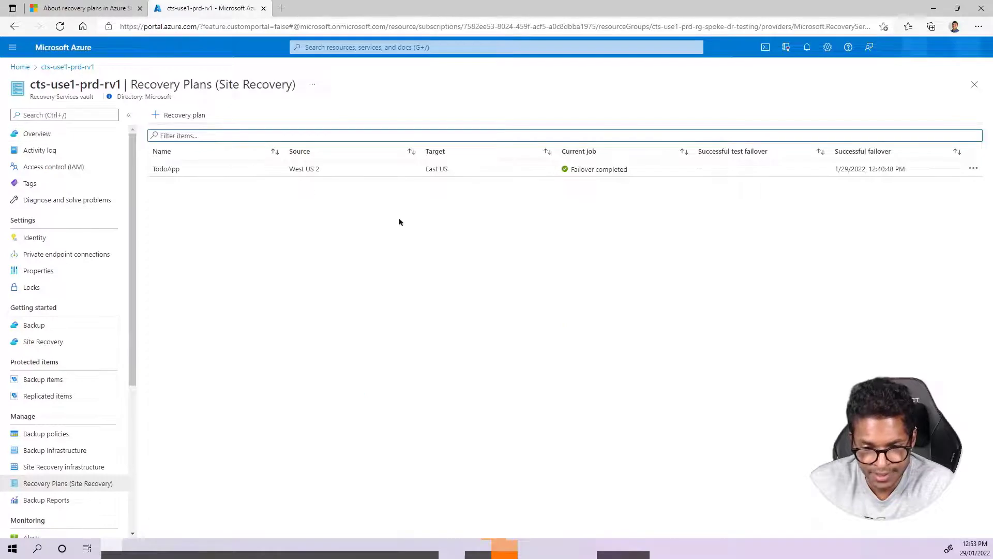
pyautogui.click(358, 169)
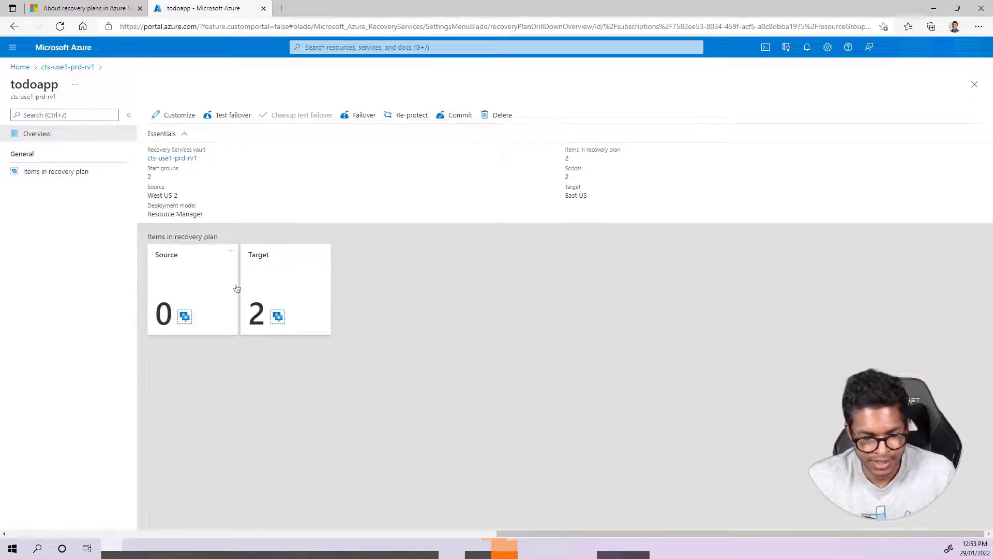
pyautogui.moveTo(241, 237); pyautogui.dragTo(356, 342)
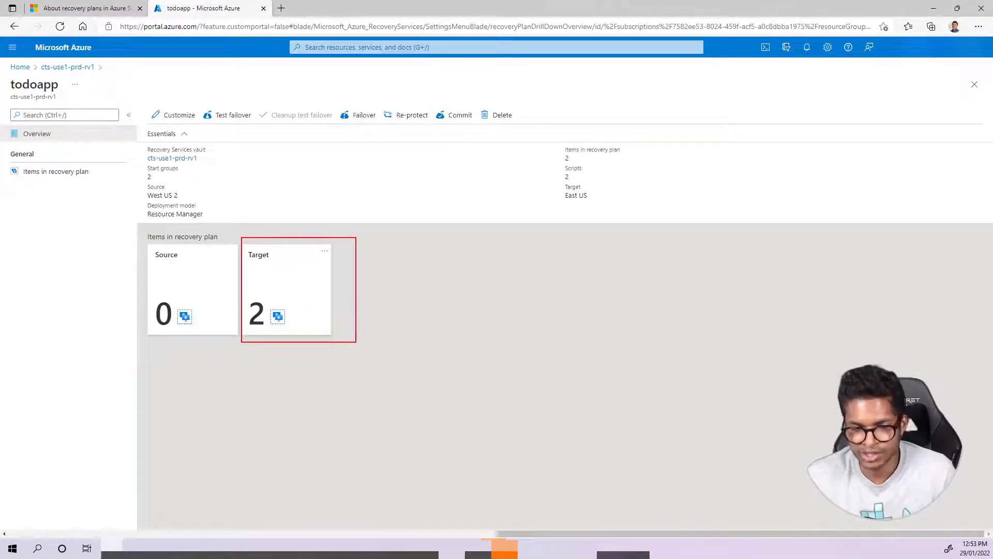
pyautogui.press('Escape')
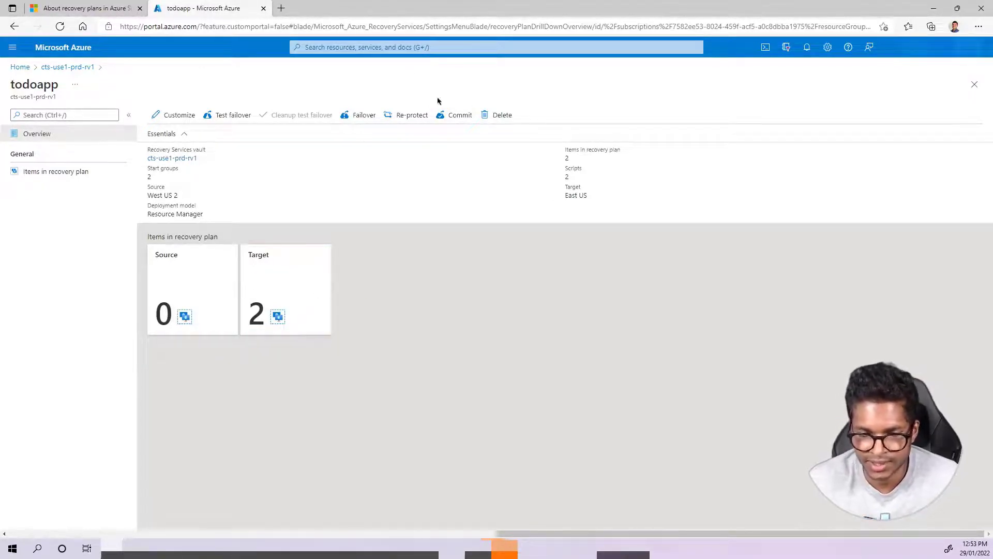
# Commit the TodoApp recovery plan failover and check the commit's status in the notifications
pyautogui.click(462, 115)
pyautogui.click(31, 514)
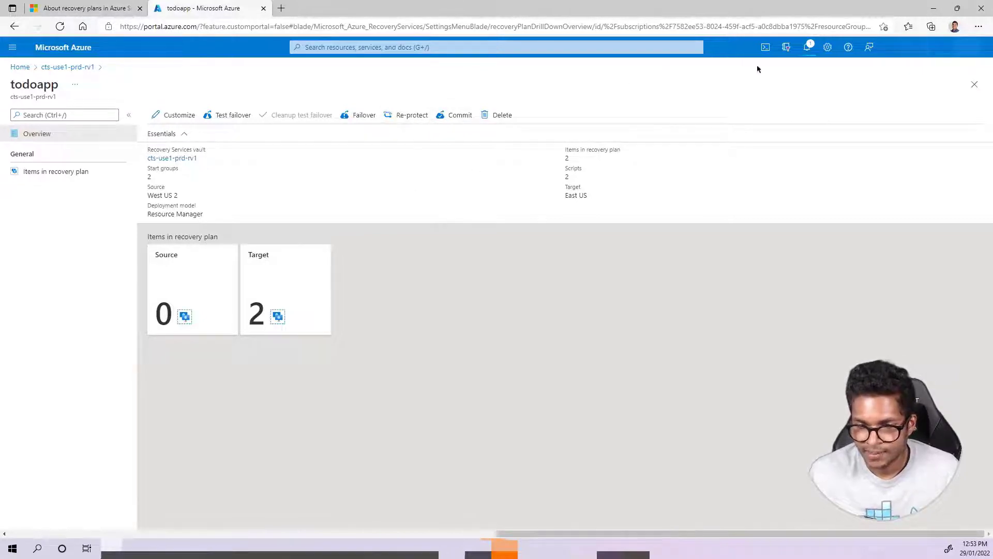
pyautogui.click(804, 48)
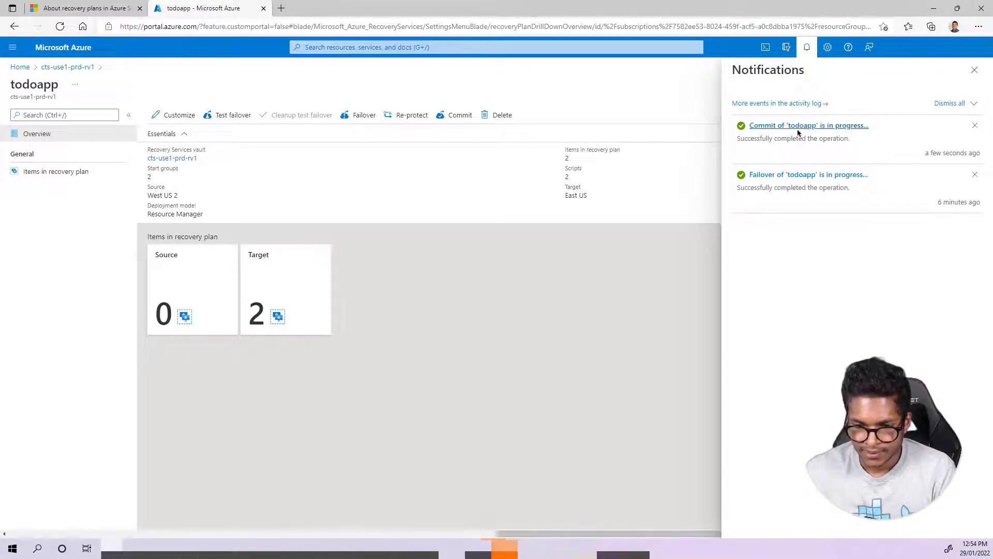
pyautogui.click(974, 73)
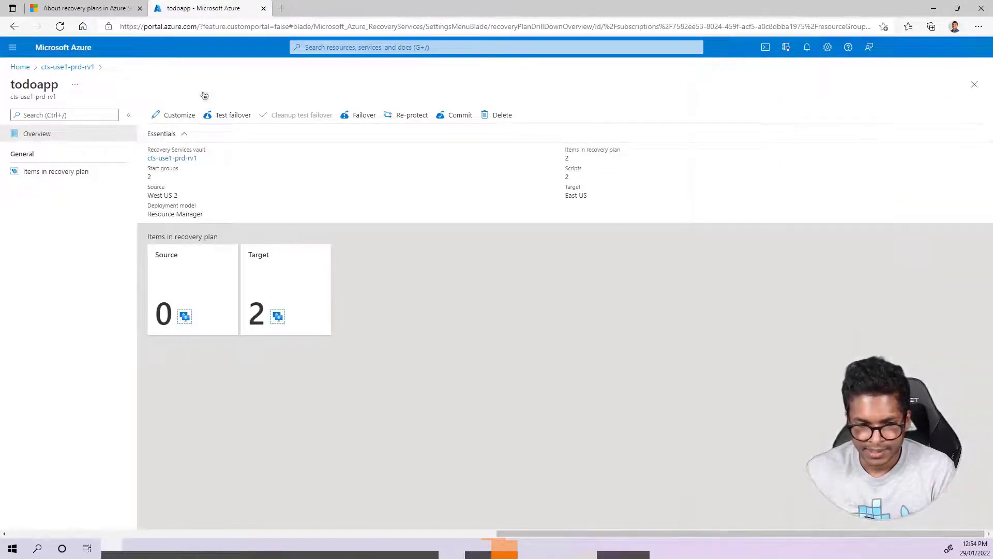
# Reopen the TodoApp recovery plan in the cts-use1-prd-rv1 vault and re-protect it with the default target resource settings
pyautogui.click(975, 84)
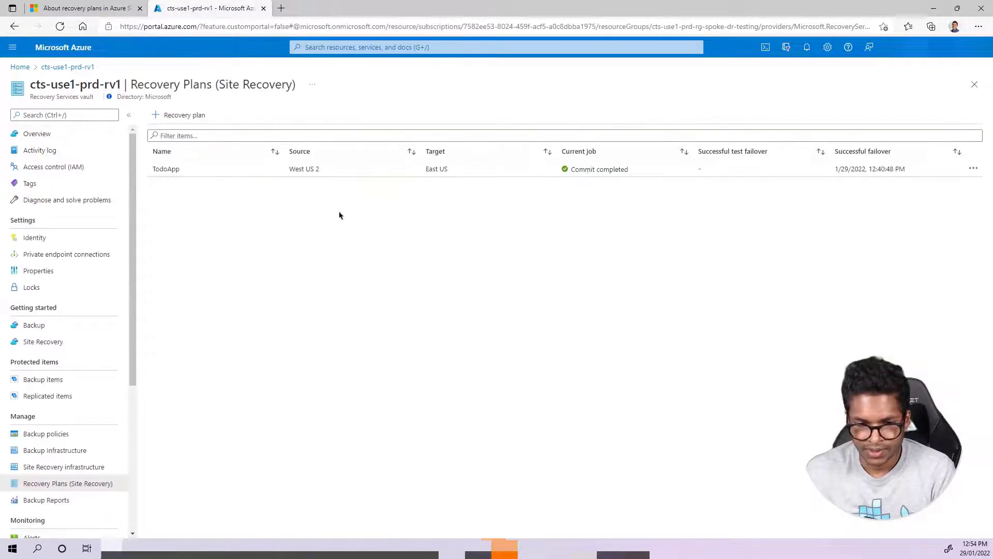
pyautogui.click(164, 166)
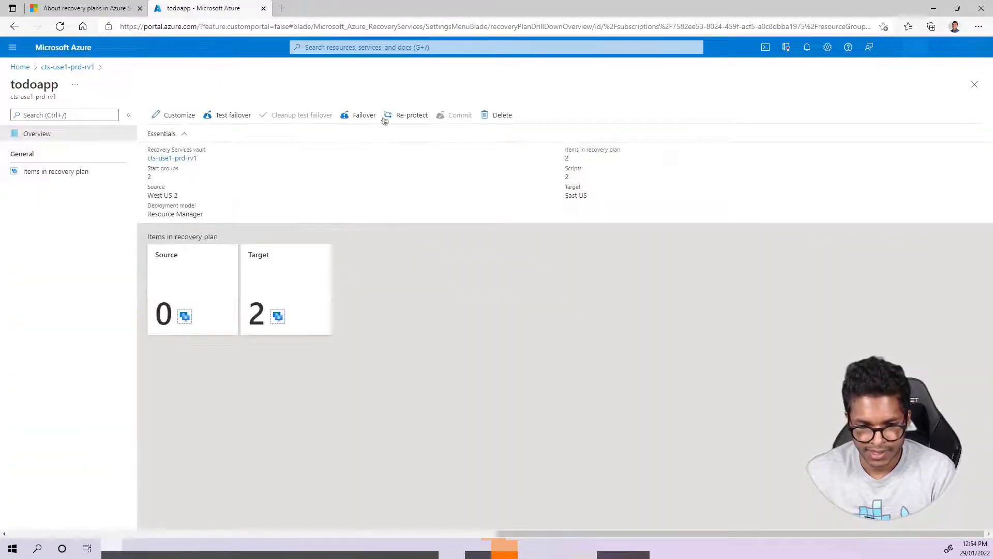
pyautogui.click(420, 116)
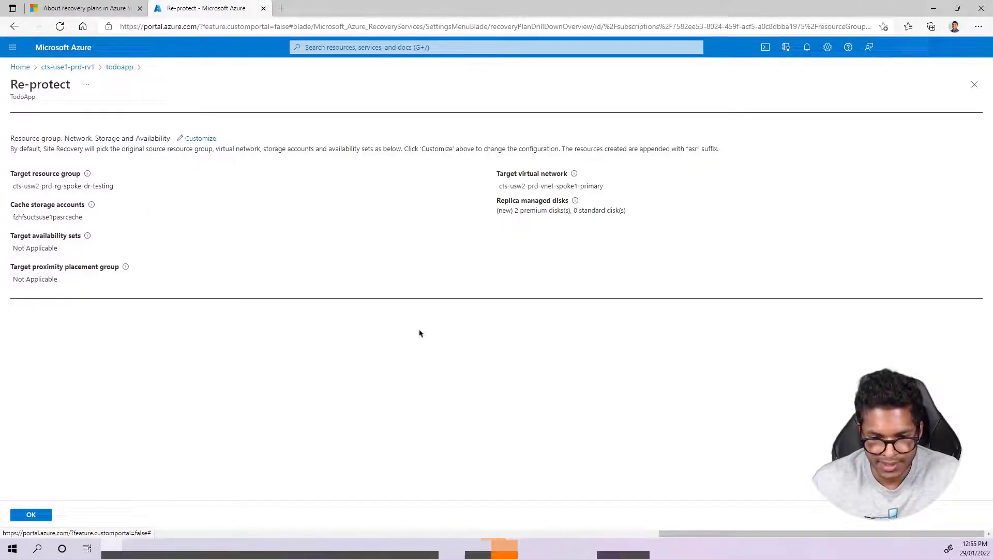
pyautogui.click(31, 514)
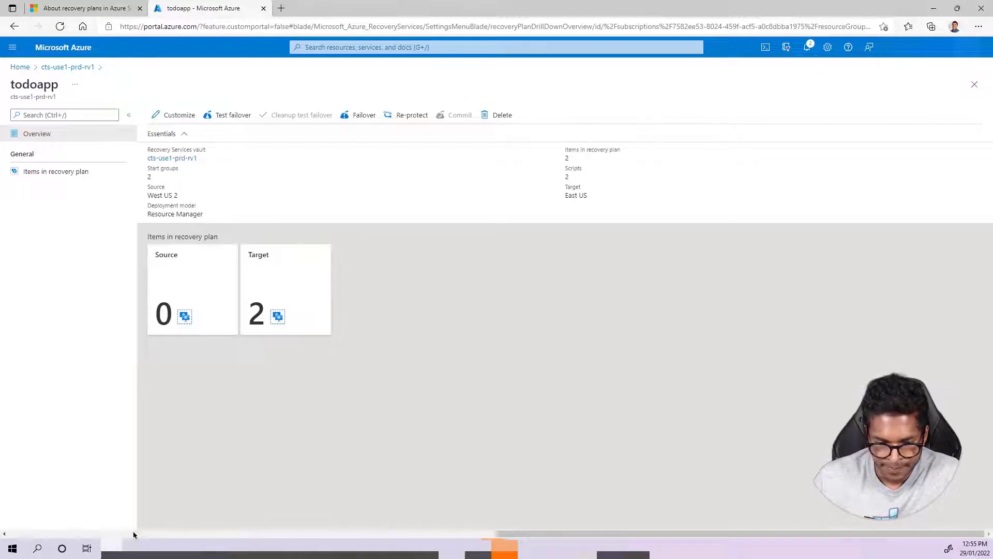
# Switch to the TodoList App at 192.168.195.5, create a "Failback" item dated 27/01/2022 and check it in the list
pyautogui.click(195, 533)
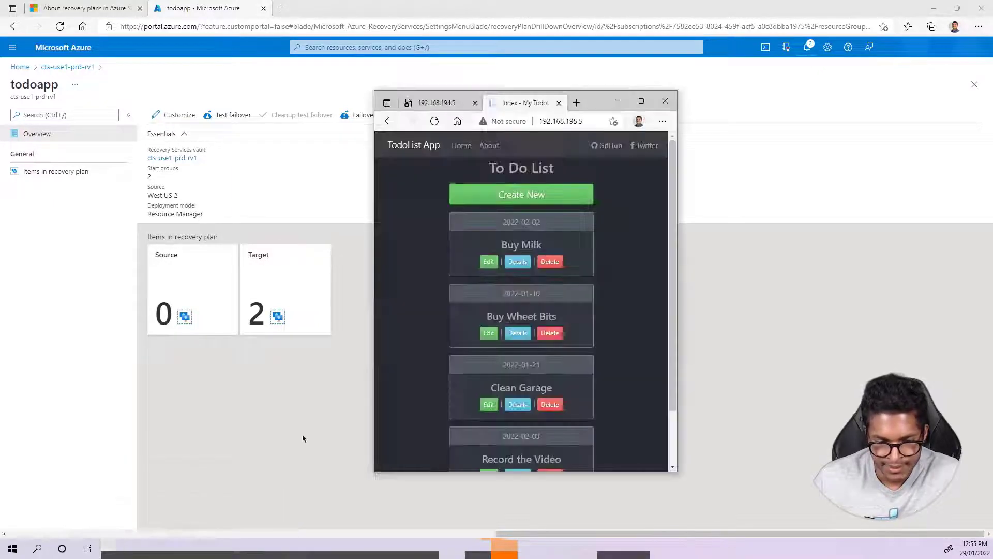
pyautogui.scroll(-3, 588, 355)
pyautogui.scroll(3, 513, 397)
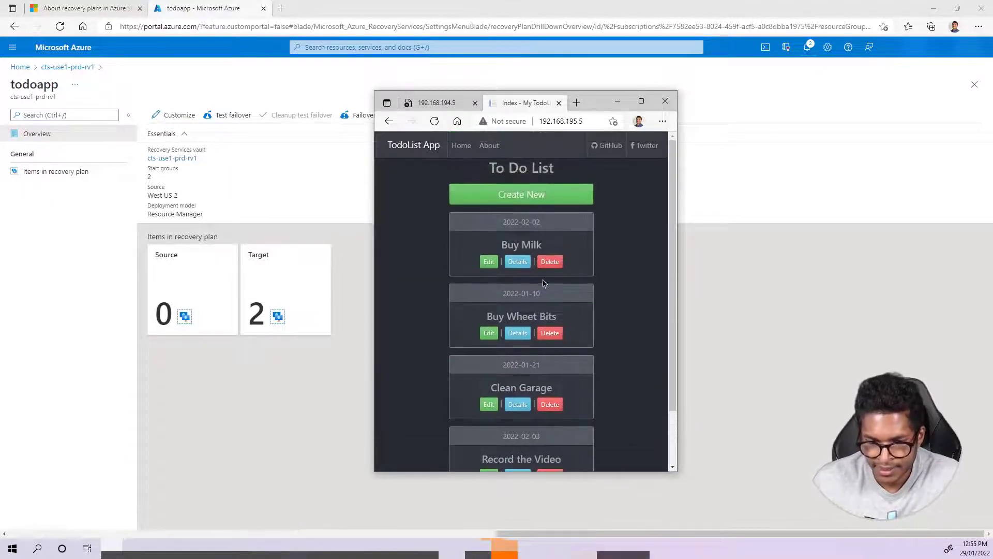
pyautogui.click(510, 201)
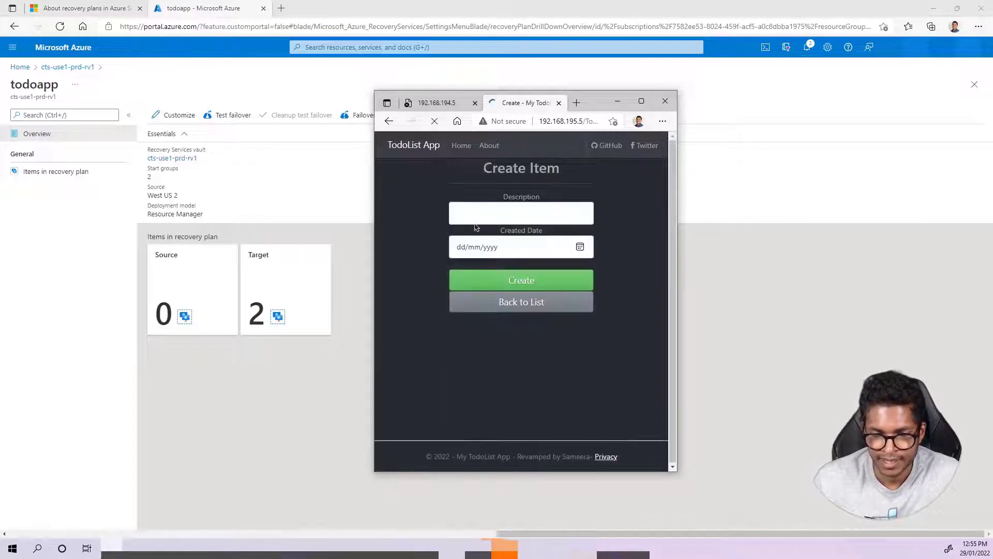
pyautogui.click(471, 213)
pyautogui.write('Failb')
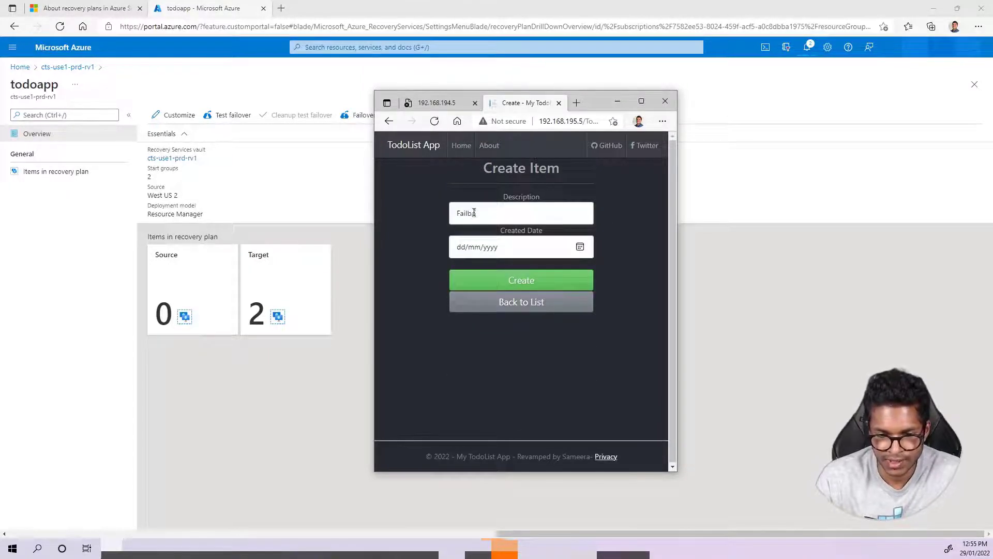
pyautogui.write('ack')
pyautogui.click(580, 247)
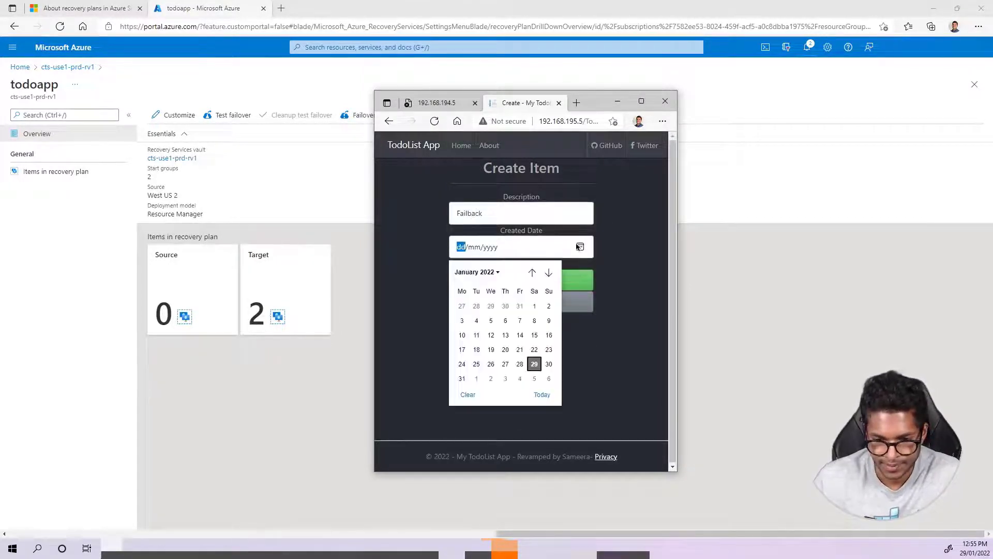
pyautogui.click(506, 362)
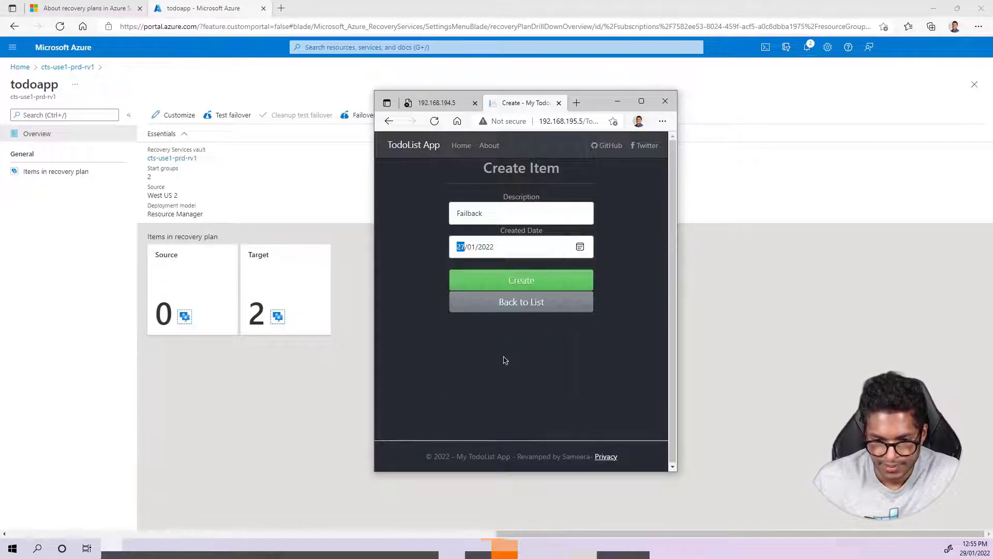
pyautogui.click(524, 282)
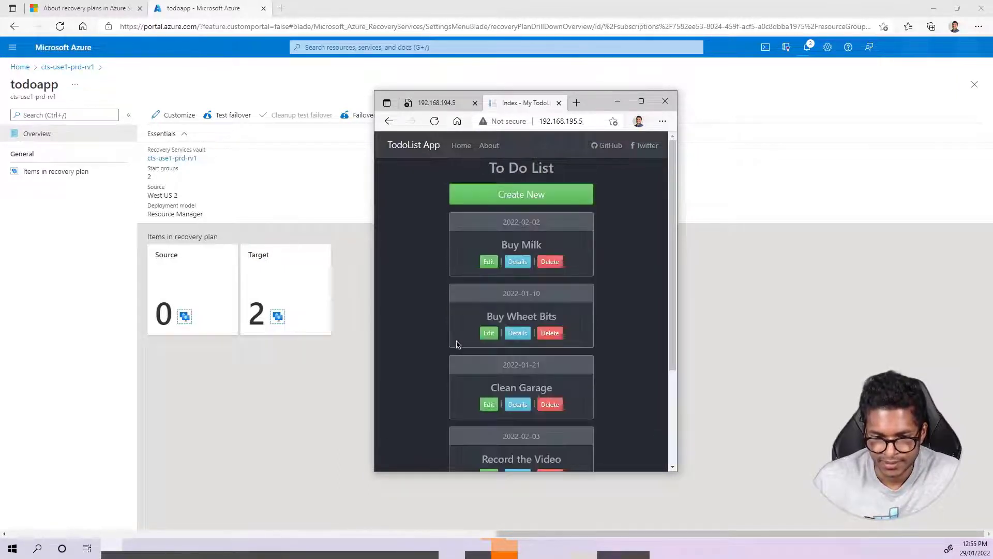
pyautogui.scroll(-3, 630, 359)
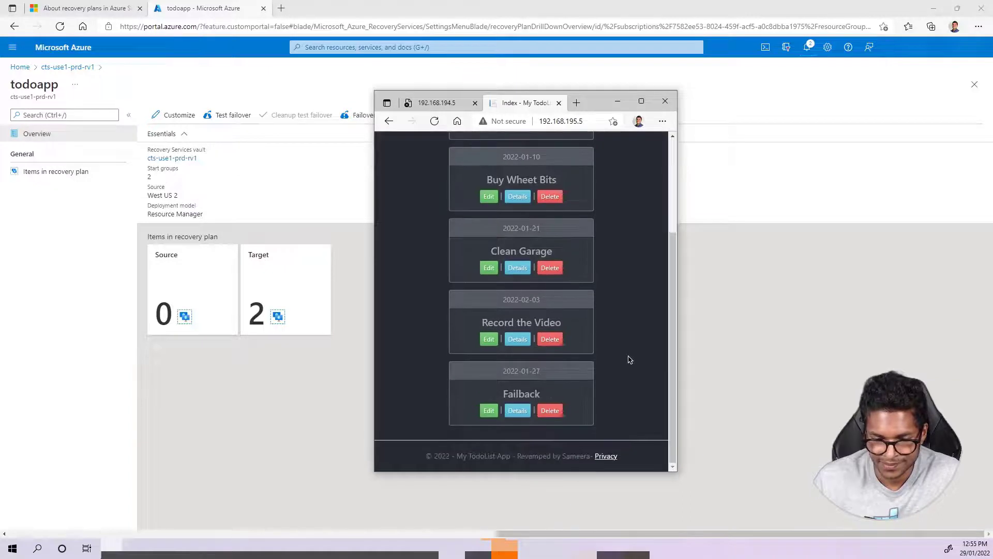
pyautogui.scroll(3, 572, 396)
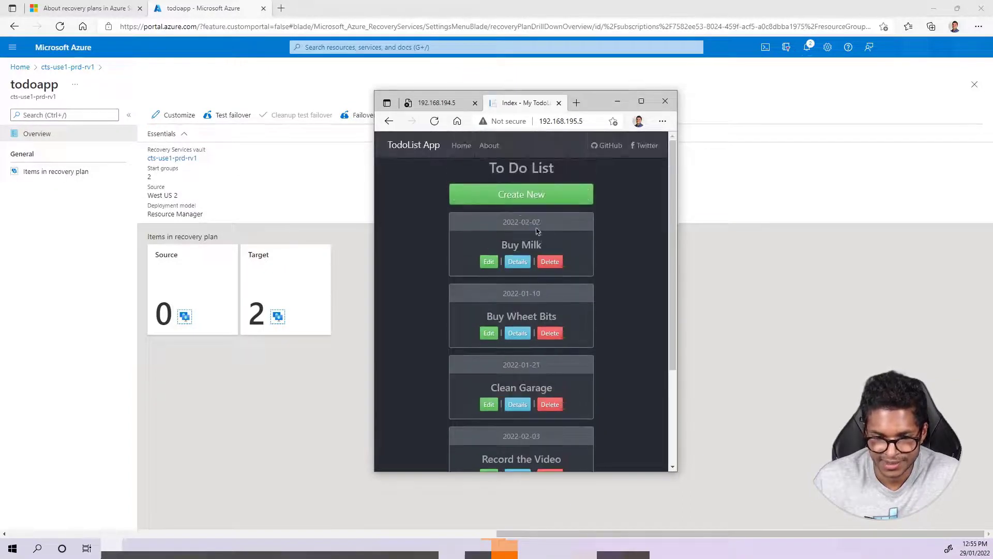
pyautogui.scroll(-3, 537, 231)
pyautogui.scroll(3, 543, 196)
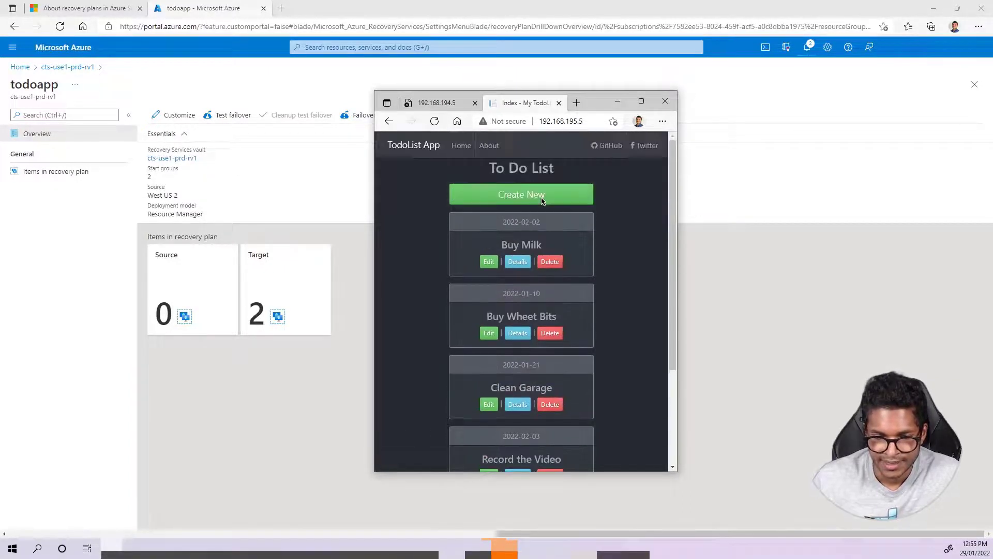
pyautogui.scroll(-1, 541, 201)
# Return to the Azure portal and check the synchronization status of the cts-use1-prd-rv1 vault's replicated items
pyautogui.click(838, 188)
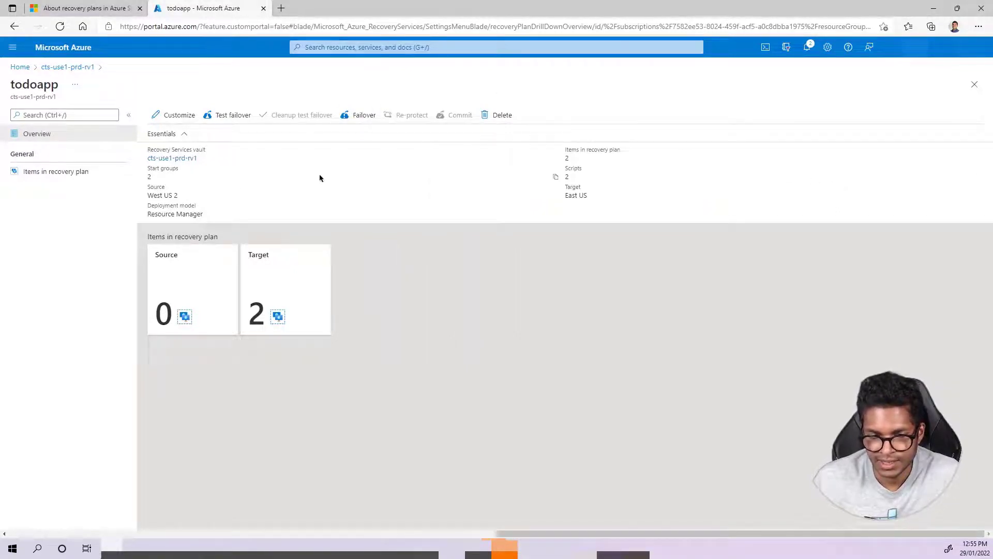
pyautogui.click(974, 84)
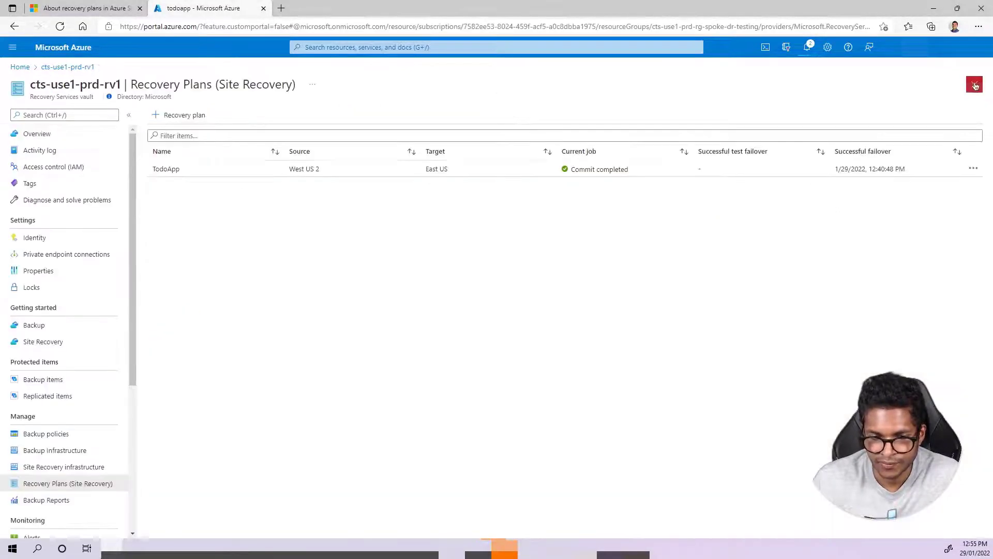
pyautogui.click(48, 396)
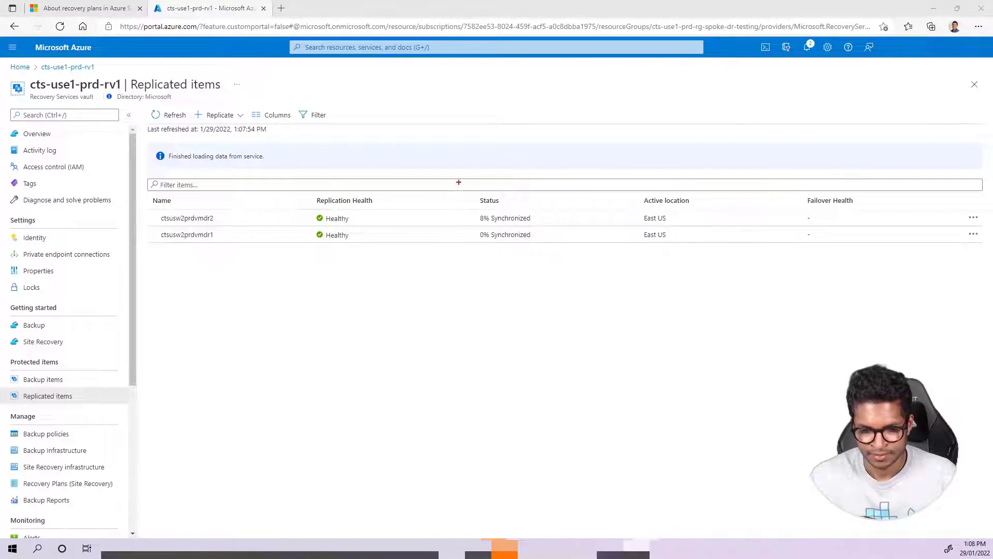
pyautogui.moveTo(459, 183); pyautogui.dragTo(559, 250)
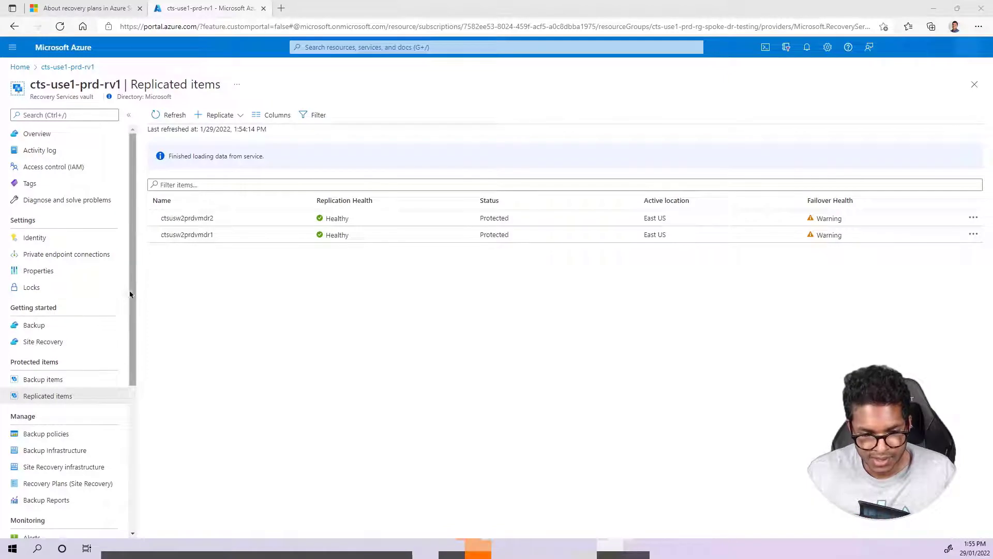
# Fail over the TodoApp recovery plan from East US to West US 2, using the latest processed recovery point and shutting down machines first
pyautogui.moveTo(132, 302); pyautogui.dragTo(131, 309)
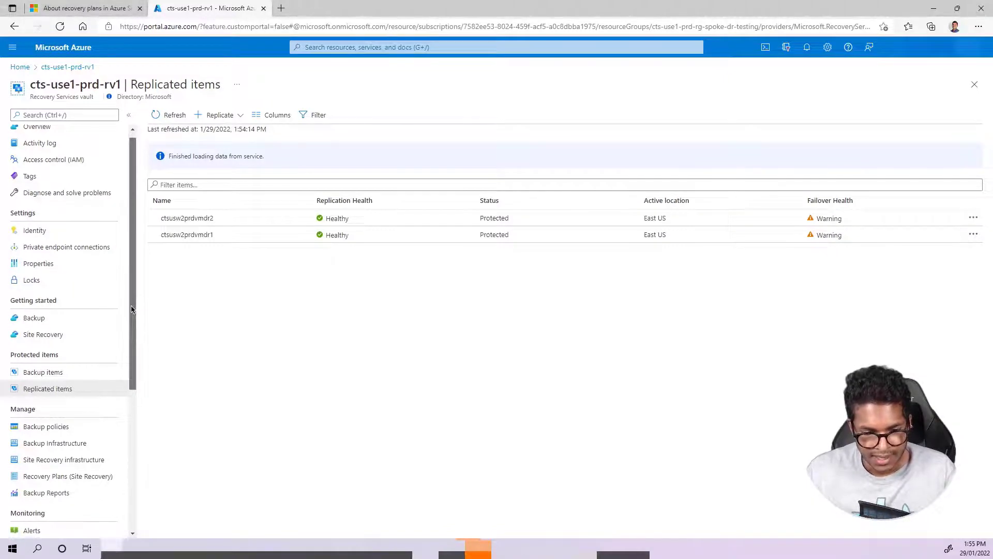
pyautogui.click(72, 477)
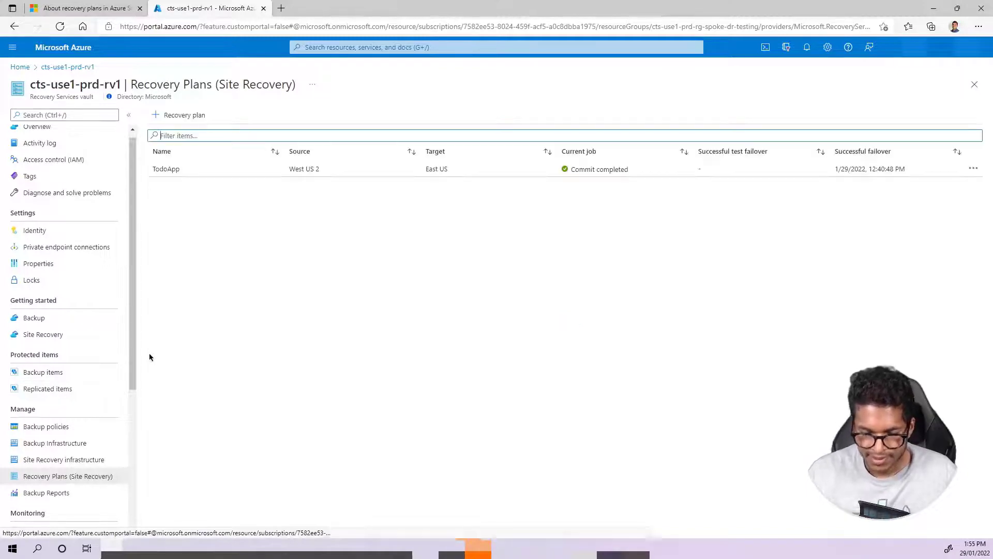
pyautogui.click(292, 170)
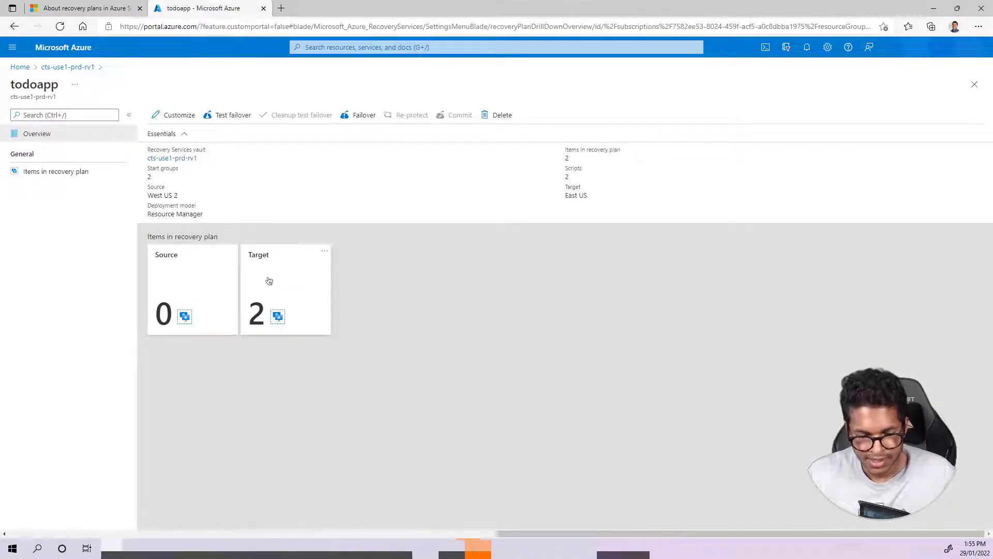
pyautogui.moveTo(248, 252); pyautogui.dragTo(308, 312)
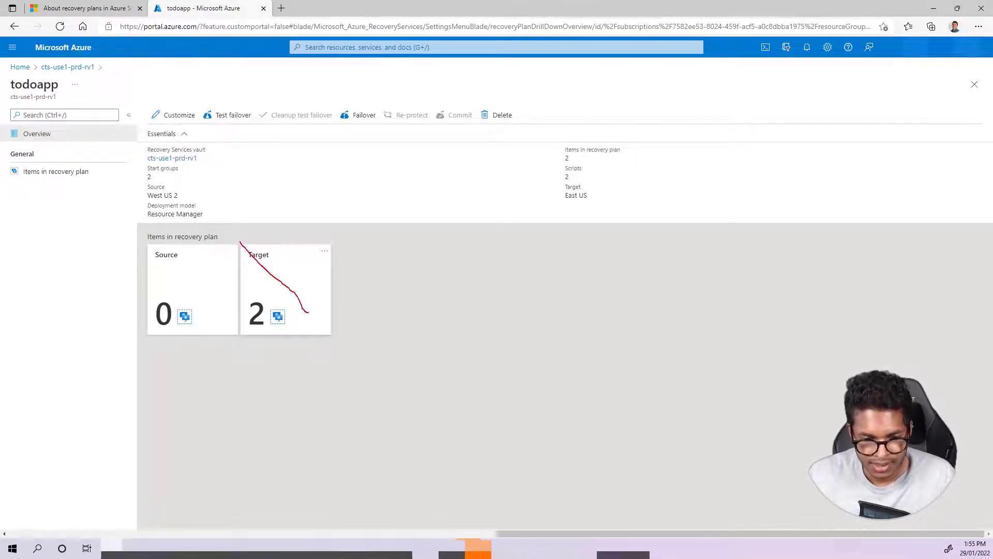
pyautogui.moveTo(239, 242); pyautogui.dragTo(342, 343)
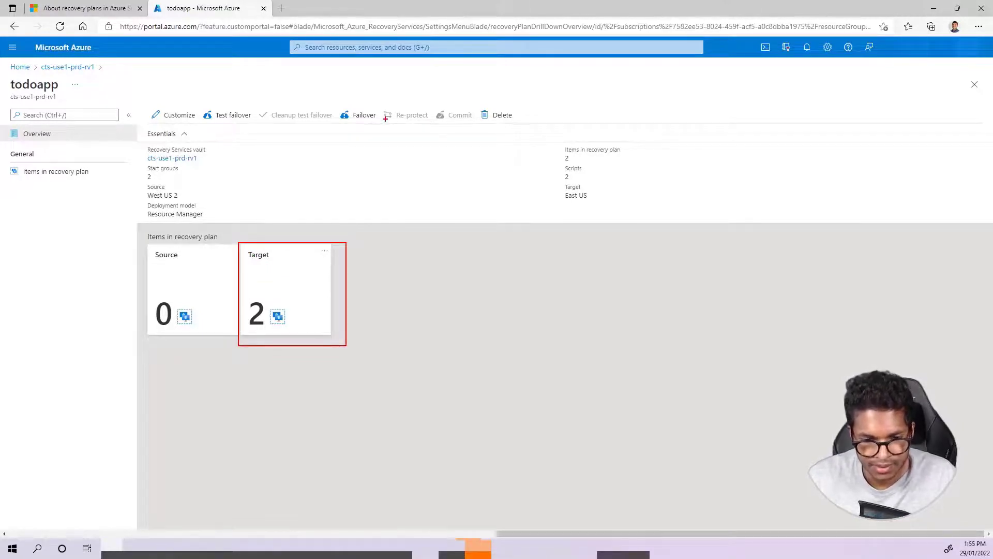
pyautogui.press('Escape')
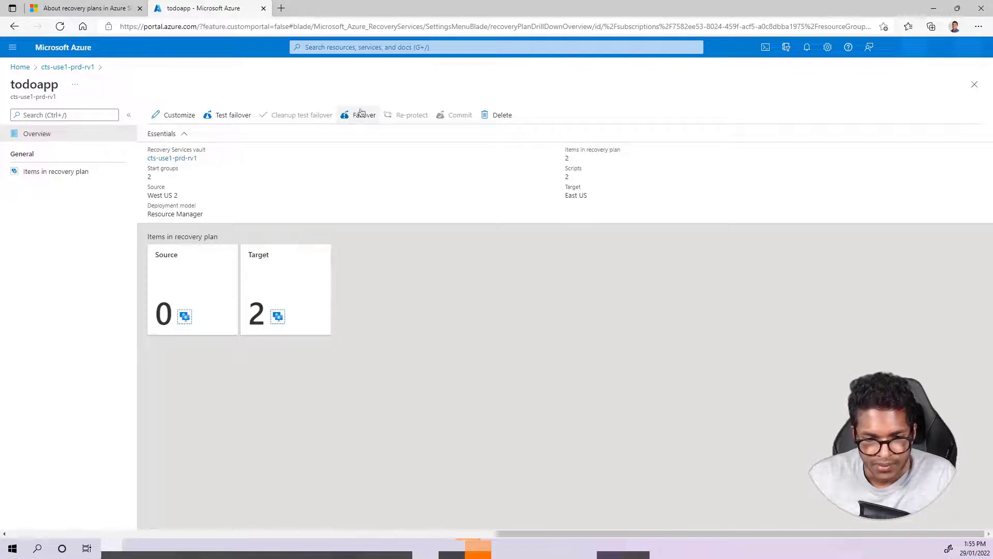
pyautogui.click(361, 115)
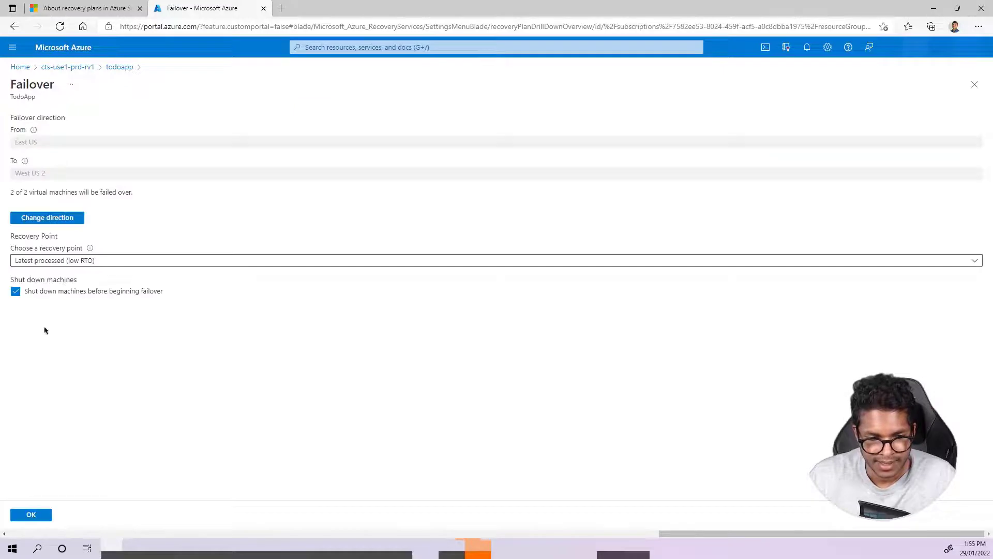
pyautogui.click(32, 514)
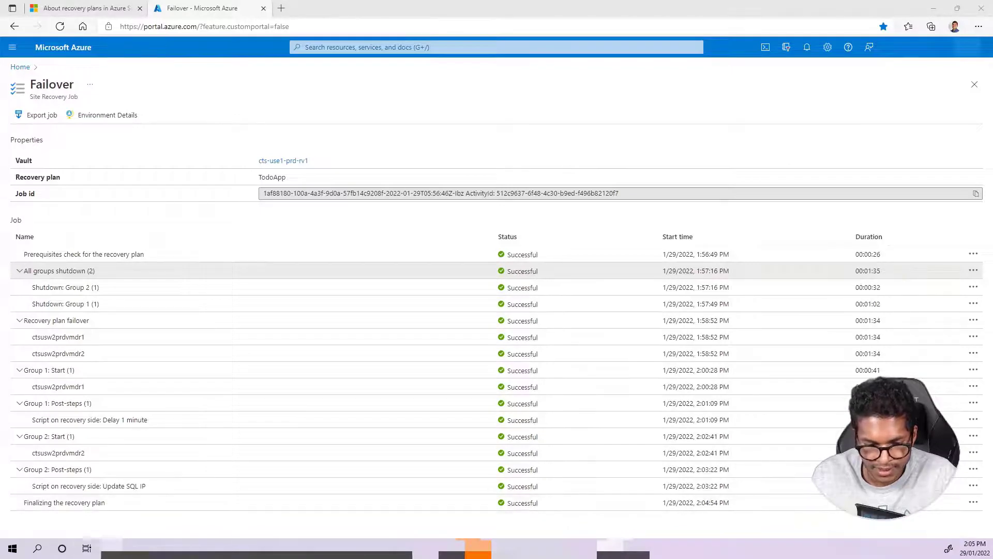
# Switch to the TodoList App browser window and reload the app at both 192.168.194.5 and 192.168.195.5
pyautogui.moveTo(134, 539)
pyautogui.click(269, 505)
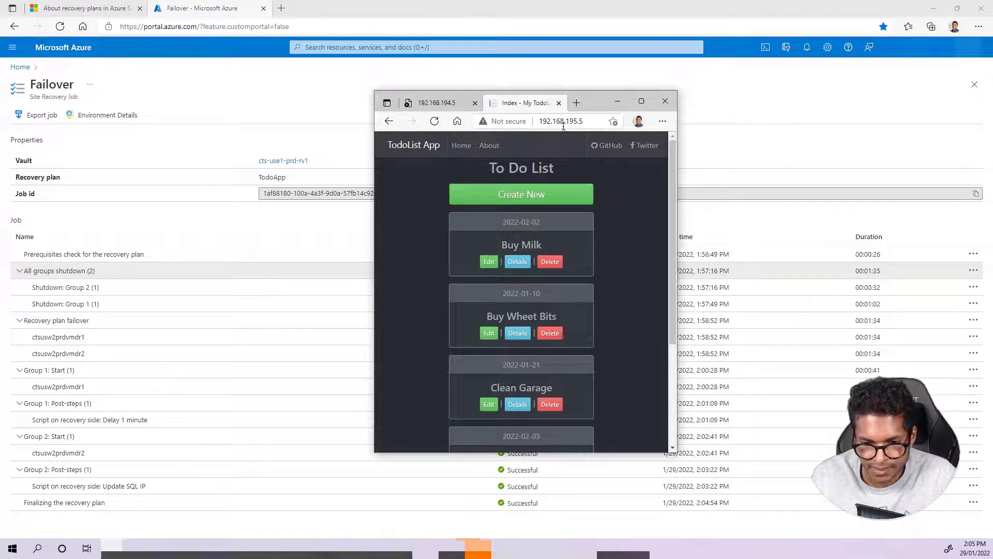
pyautogui.click(585, 123)
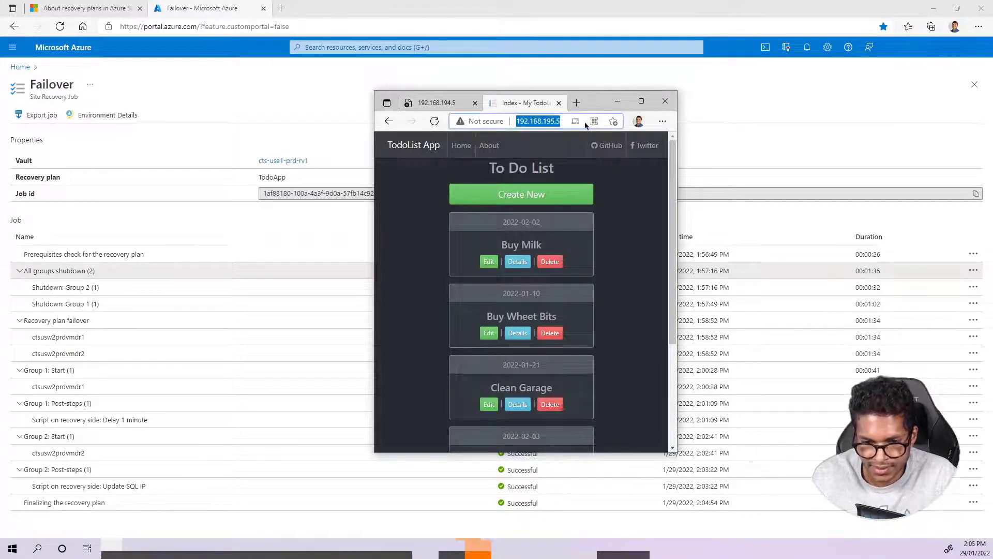
pyautogui.click(468, 103)
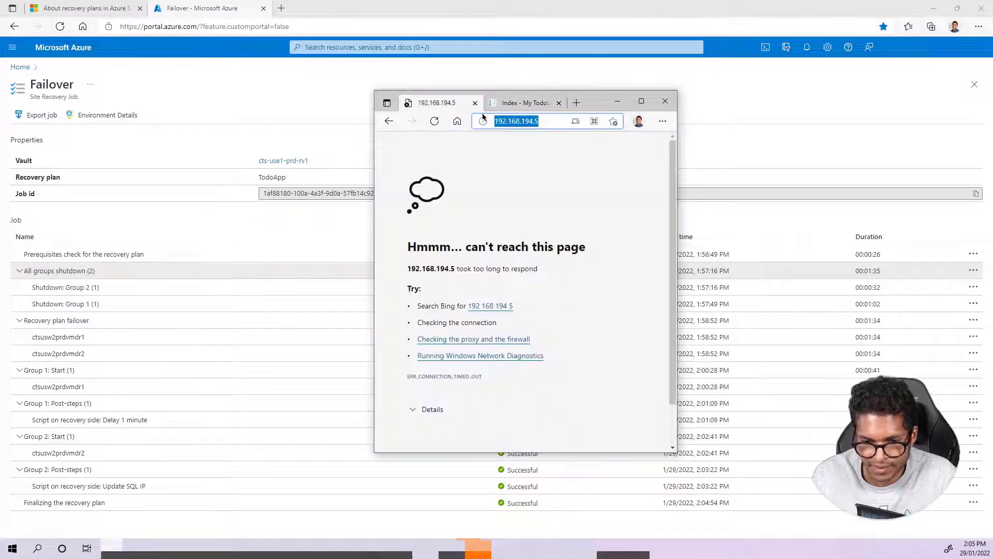
pyautogui.click(563, 124)
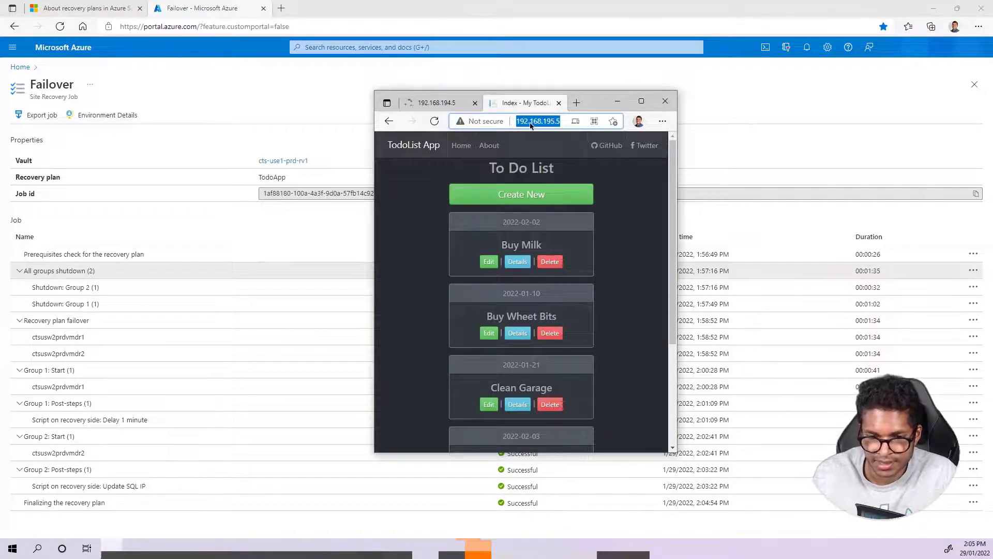
pyautogui.press('Return')
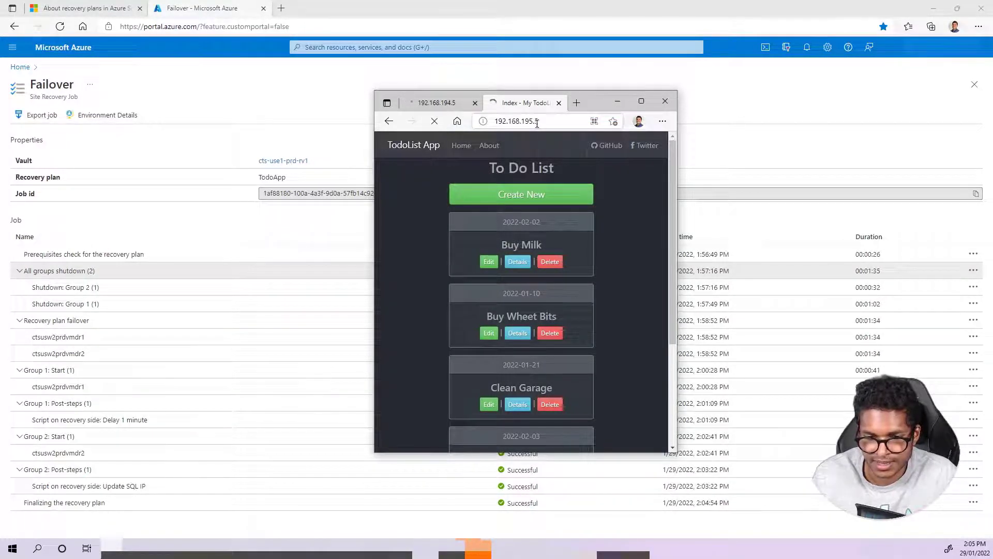
# Look for the Failback item in the 192.168.194.5 to-do list and check whether the 192.168.195.5 page still loads
pyautogui.click(443, 102)
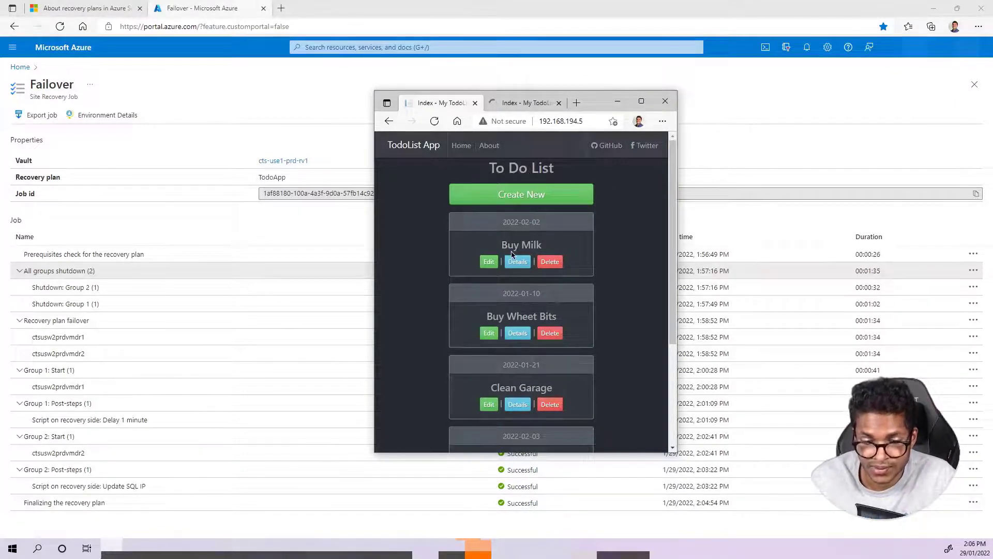
pyautogui.scroll(-3, 523, 257)
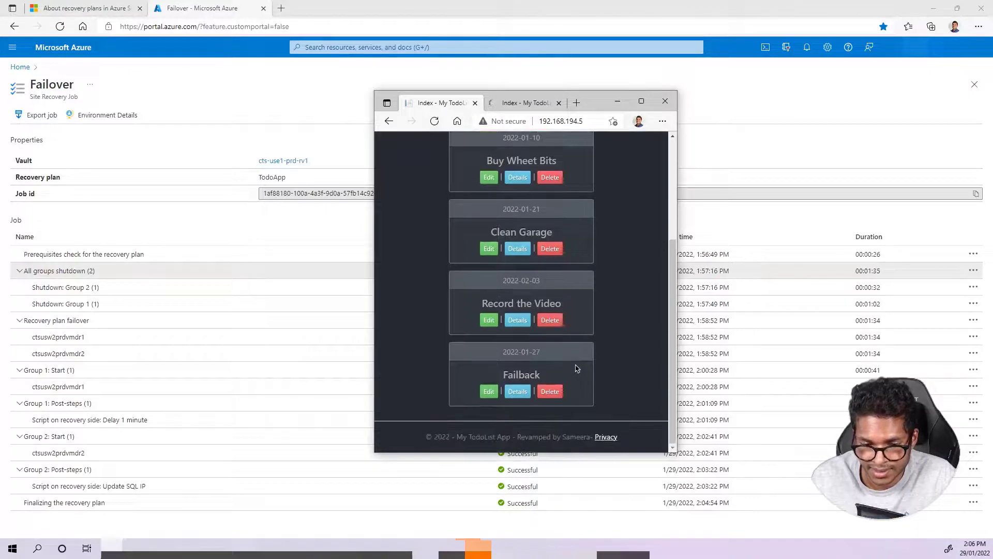
pyautogui.scroll(5, 559, 377)
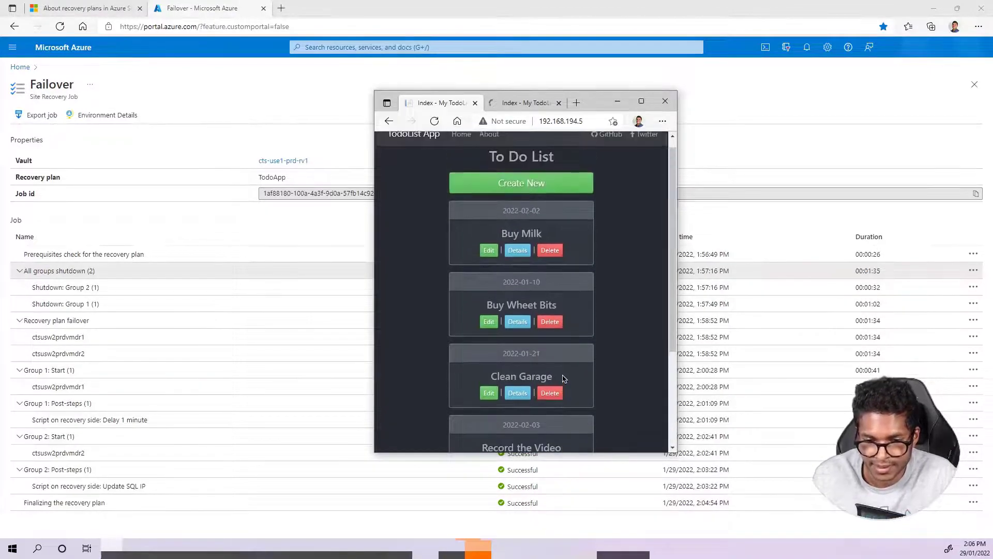
pyautogui.click(523, 100)
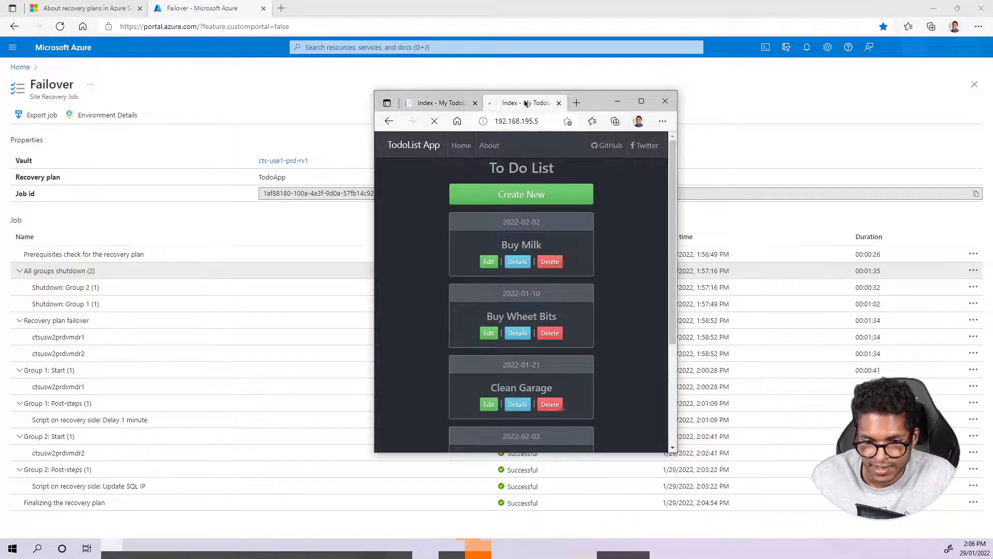
# Recheck the to-do list served from 192.168.194.5, from its first entry through to the Failback item
pyautogui.click(446, 103)
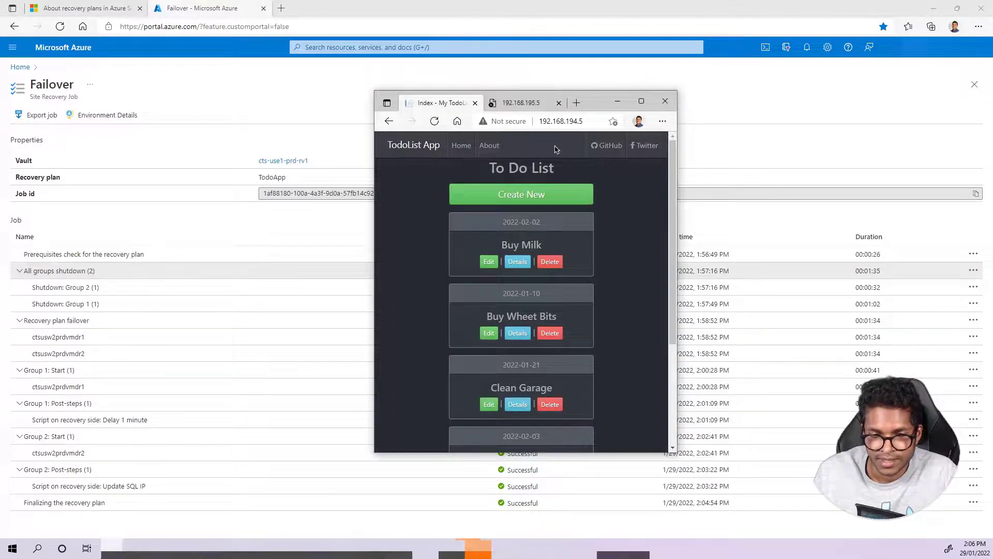
pyautogui.scroll(-3, 580, 212)
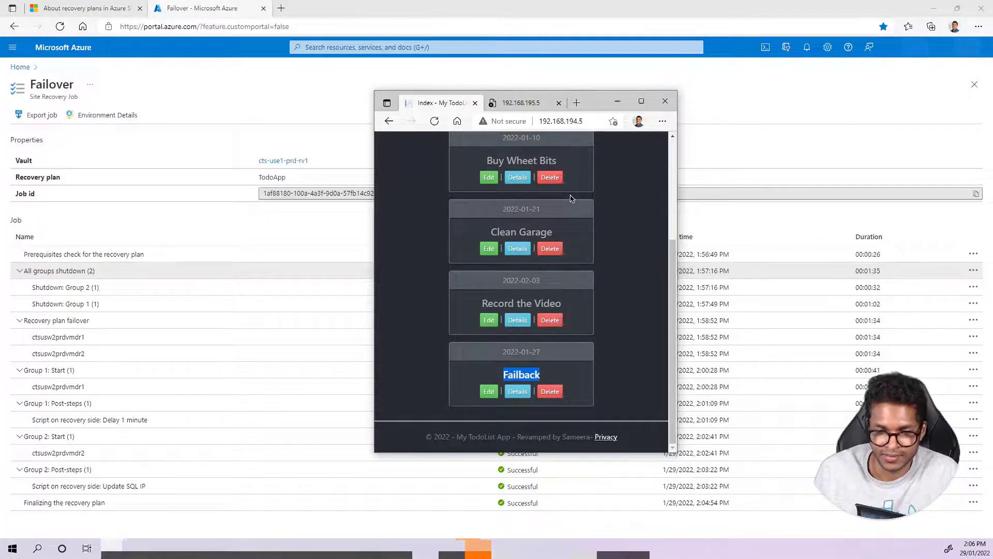
pyautogui.scroll(1, 628, 244)
pyautogui.scroll(3, 627, 245)
pyautogui.scroll(-3, 625, 248)
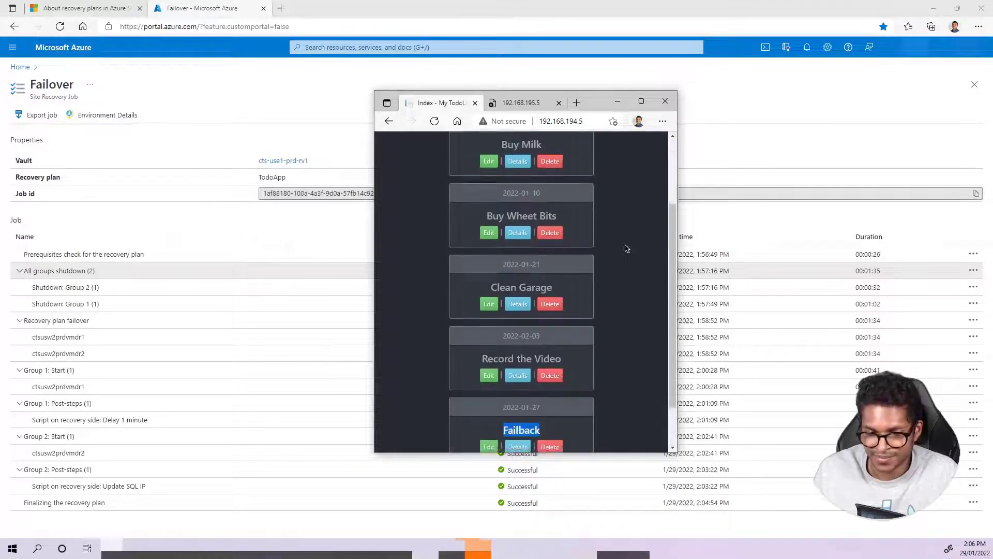
pyautogui.scroll(3, 454, 338)
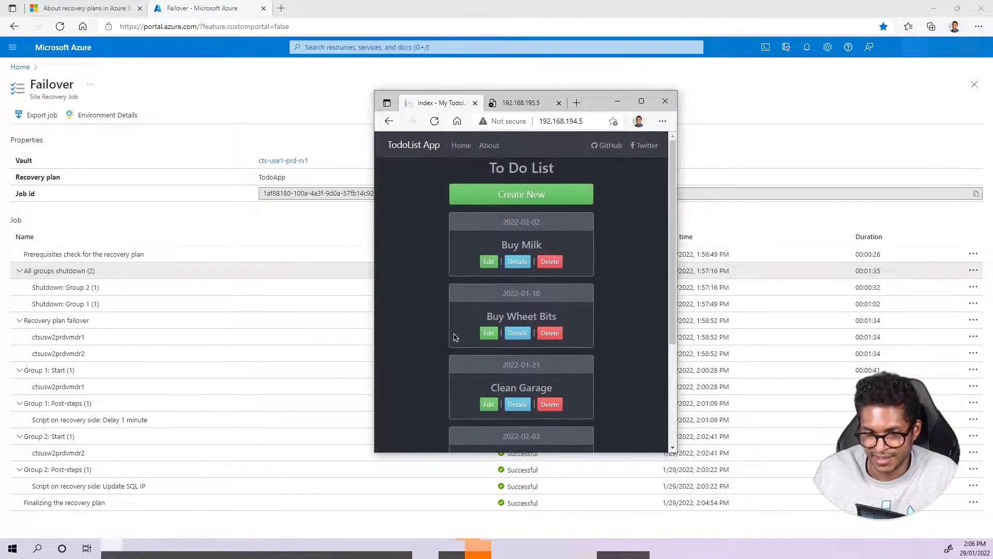
# Switch back to the Azure portal, close the failover job and open the TodoApp recovery plan in the cts-use1-prd-rv1 vault
pyautogui.click(284, 107)
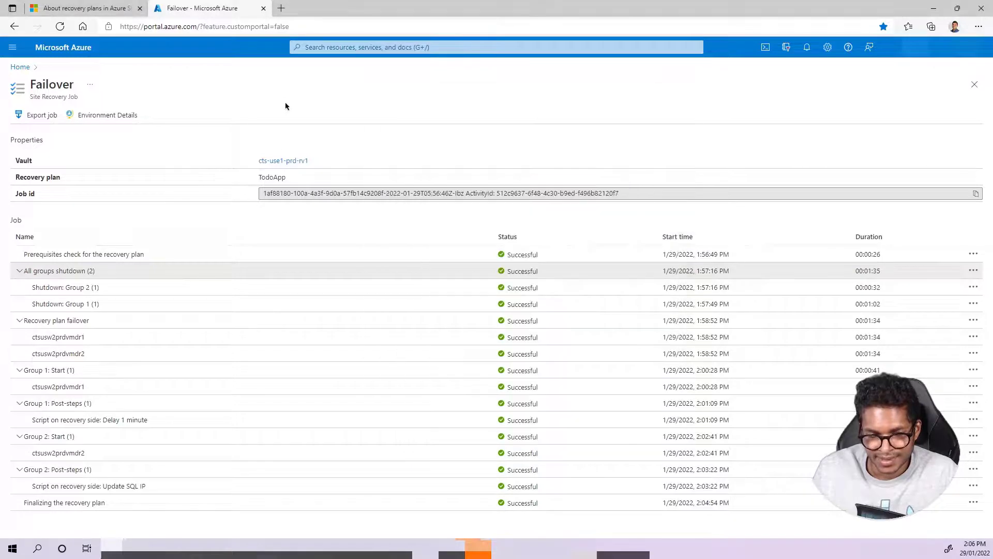
pyautogui.click(978, 87)
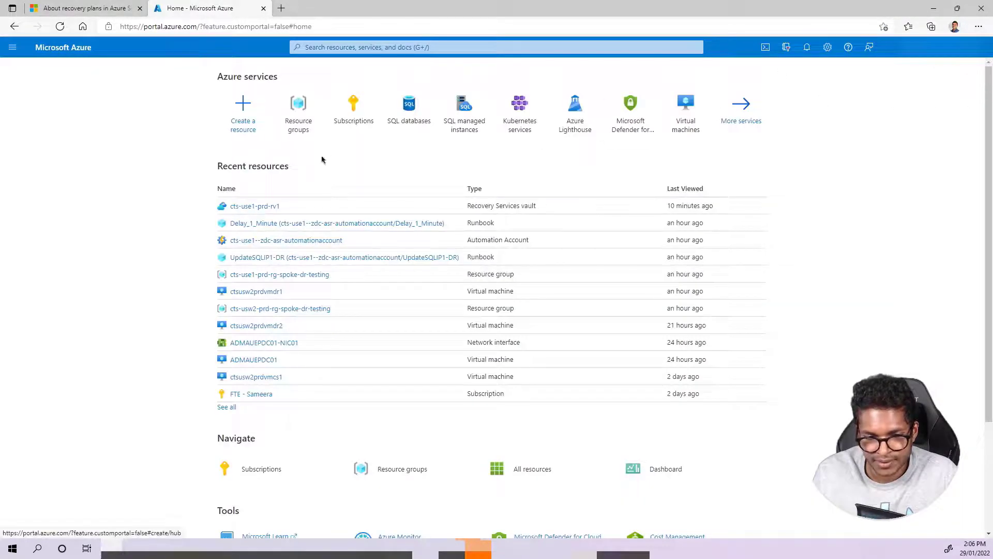
pyautogui.click(272, 206)
pyautogui.scroll(-2, 93, 321)
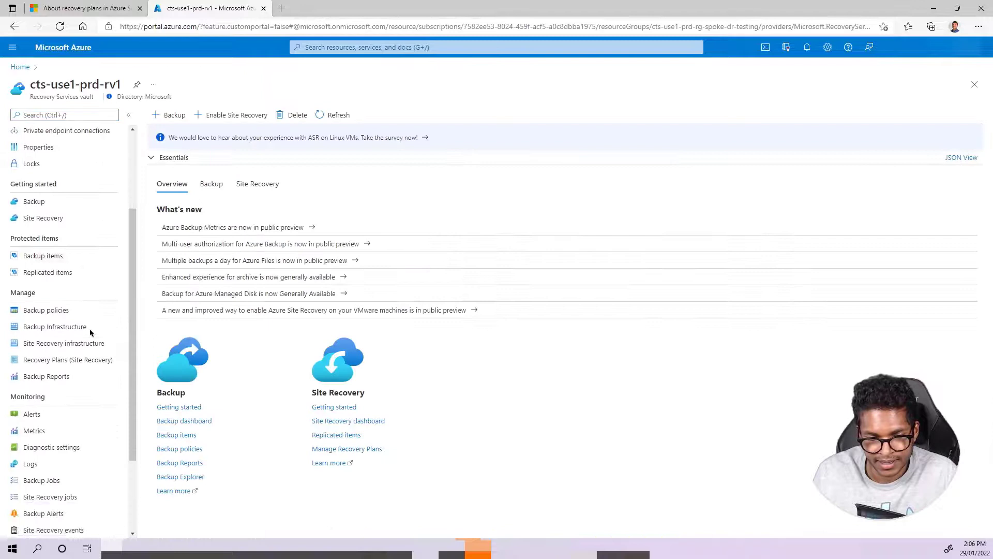
pyautogui.click(73, 359)
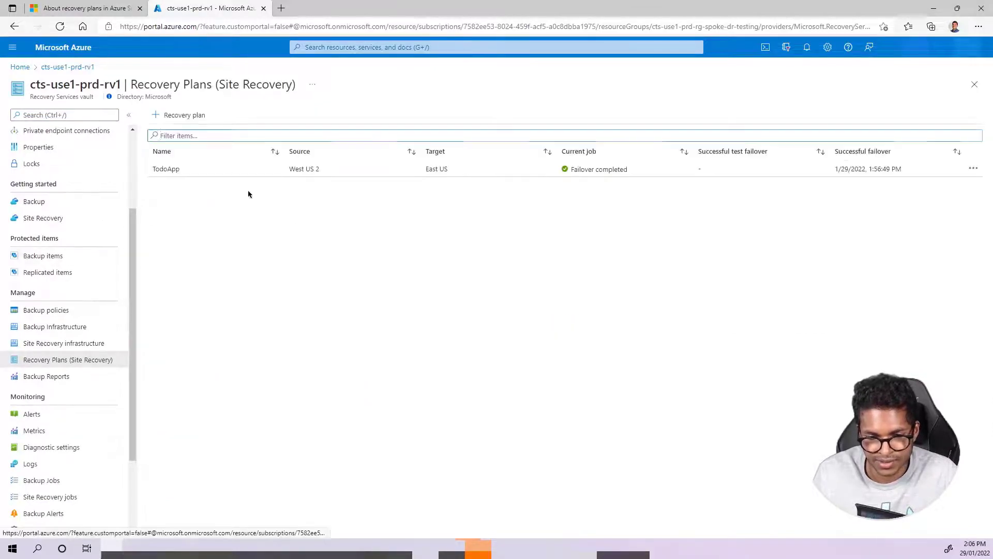
pyautogui.click(208, 174)
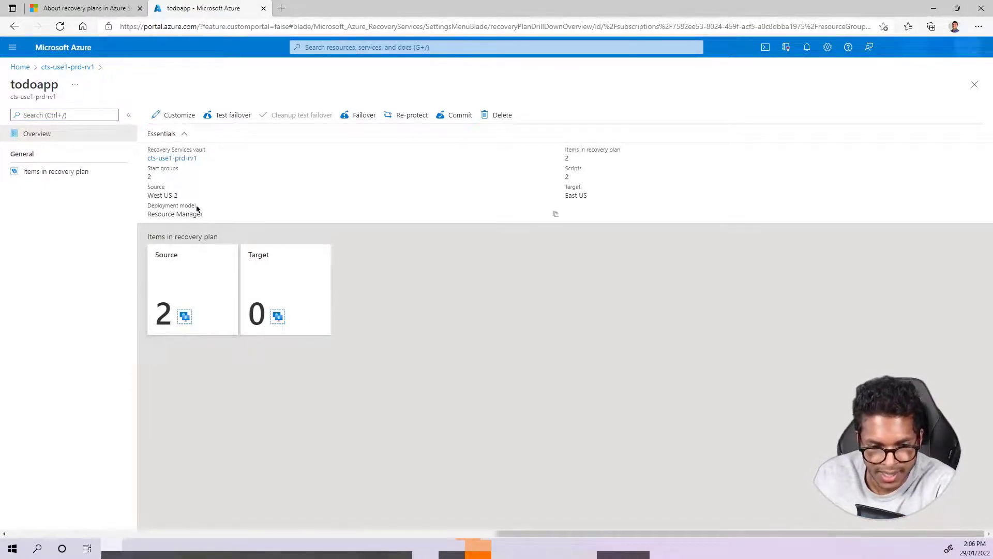
# Examine the machines and scripts in the TodoApp plan's Group 1 and Group 2 stages, and return to the vault's recovery plans
pyautogui.click(177, 114)
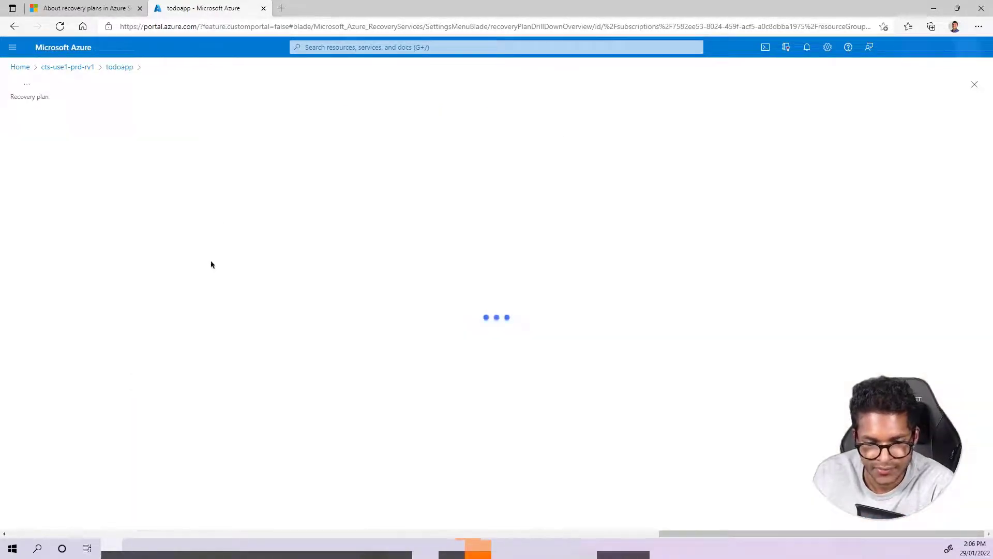
pyautogui.click(26, 284)
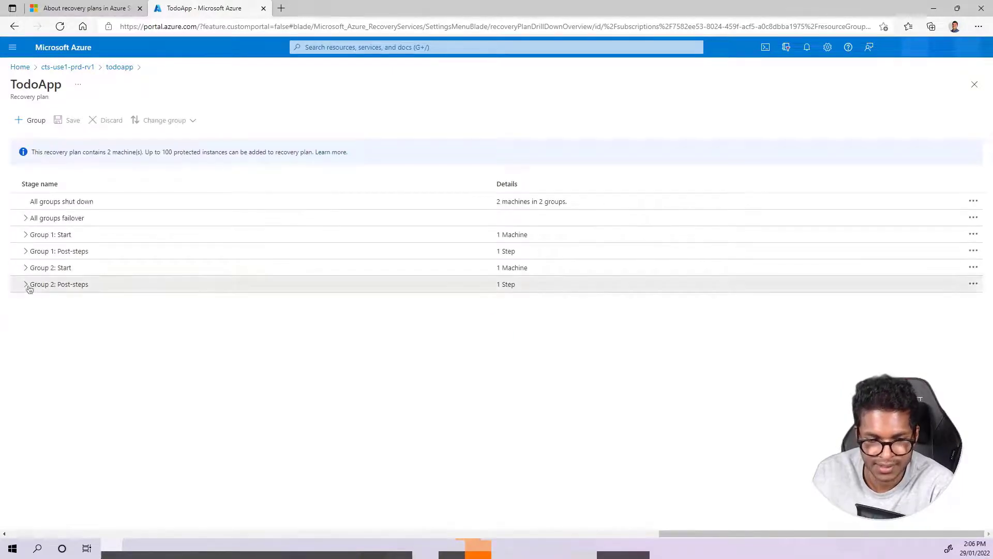
pyautogui.click(26, 268)
pyautogui.click(26, 252)
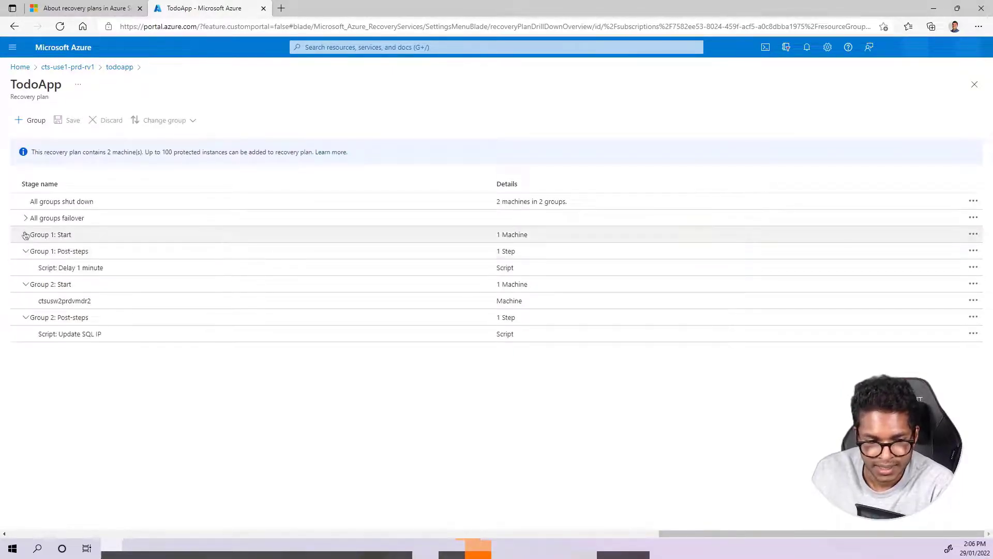
pyautogui.click(25, 235)
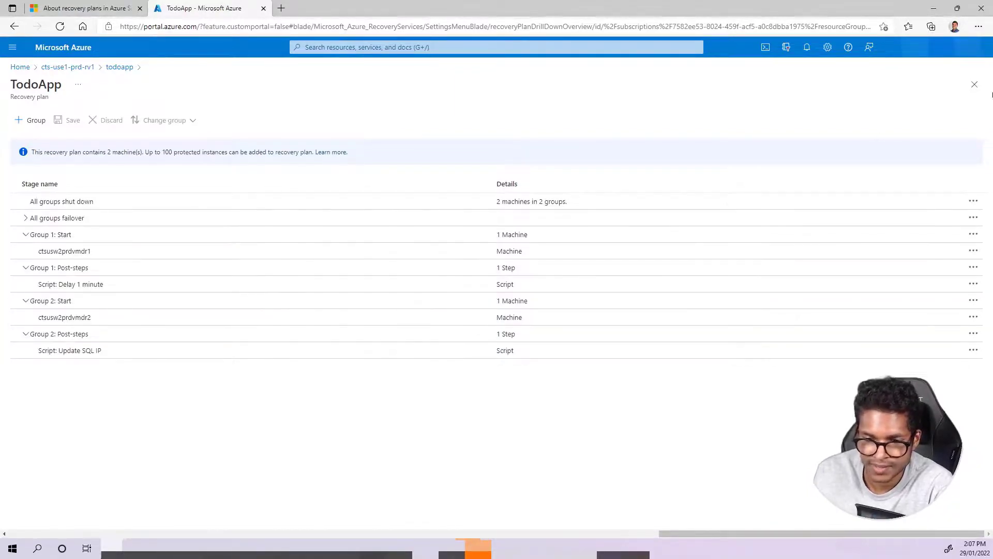
pyautogui.click(982, 84)
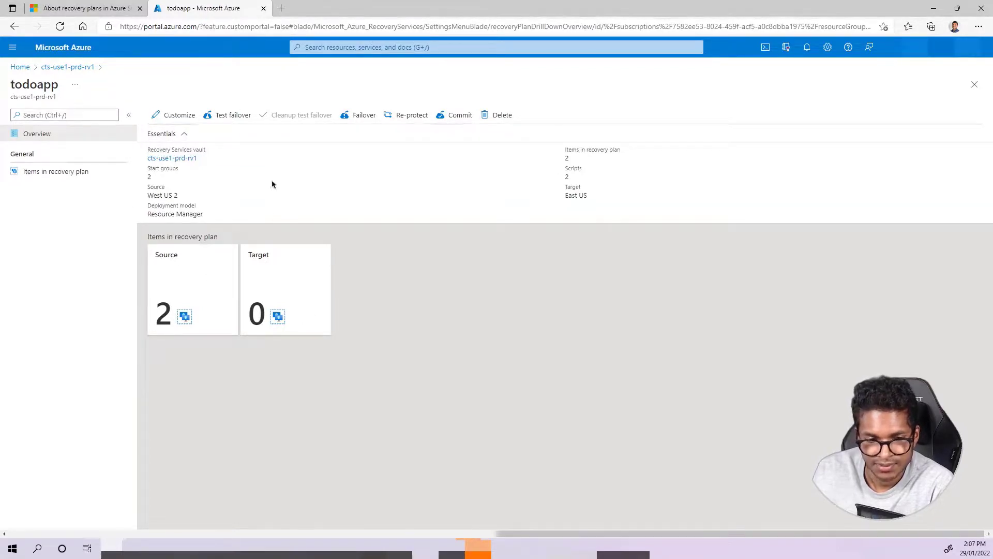
pyautogui.click(974, 85)
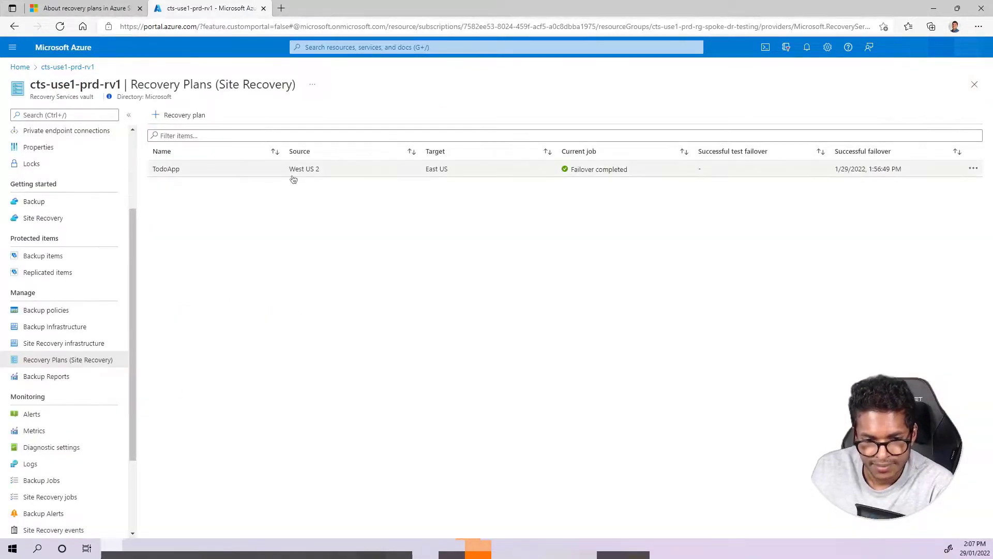